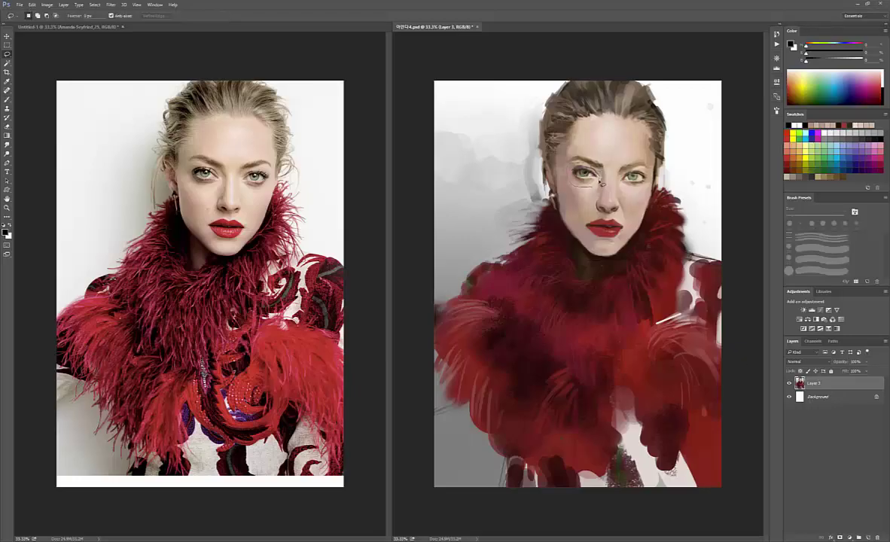
Copy the lassoed area under the painted left eye onto a new Layer 4, then zoom to 66.7%
{"action": "left_click_drag", "start_coordinate": [601, 181], "coordinate": [592, 187]}
{"action": "key", "text": "ctrl+j"}
{"action": "key", "text": "v"}
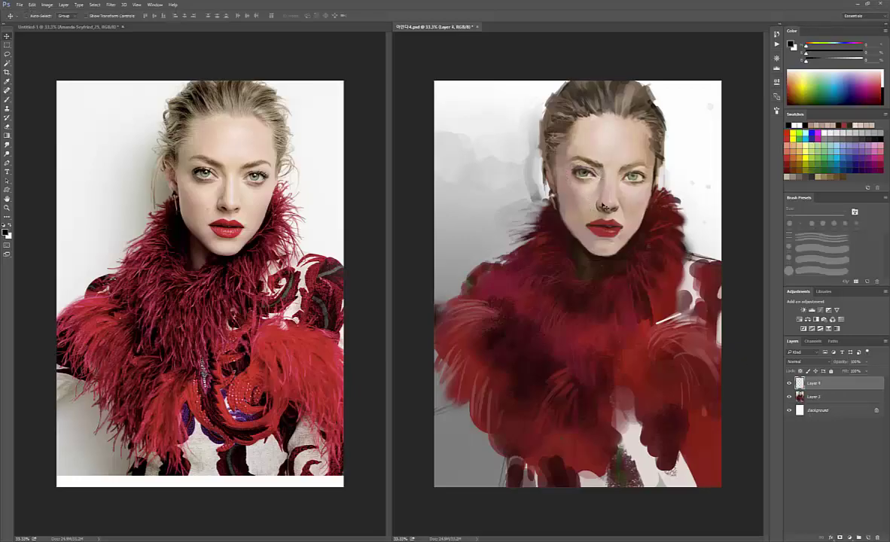
{"action": "key", "text": "b"}
{"action": "right_click", "coordinate": [633, 287]}
{"action": "key", "text": "Escape"}
{"action": "scroll", "coordinate": [624, 387], "scroll_direction": "up", "scroll_amount": 2}
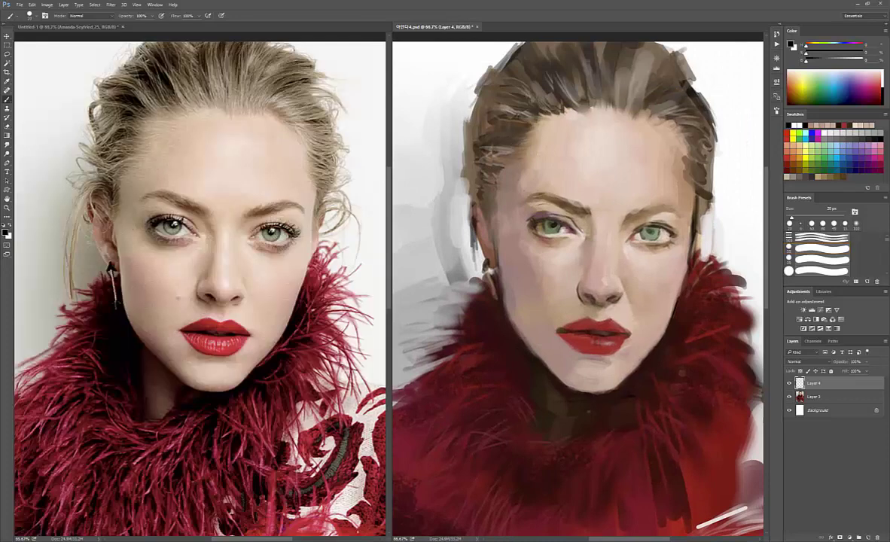
Choose a 35 px brush and show the grid over both the painting and the reference photo
{"action": "right_click", "coordinate": [527, 142]}
{"action": "double_click", "coordinate": [559, 196]}
{"action": "key", "text": "ctrl+apostrophe"}
{"action": "left_click", "coordinate": [37, 267]}
{"action": "key", "text": "ctrl+apostrophe"}
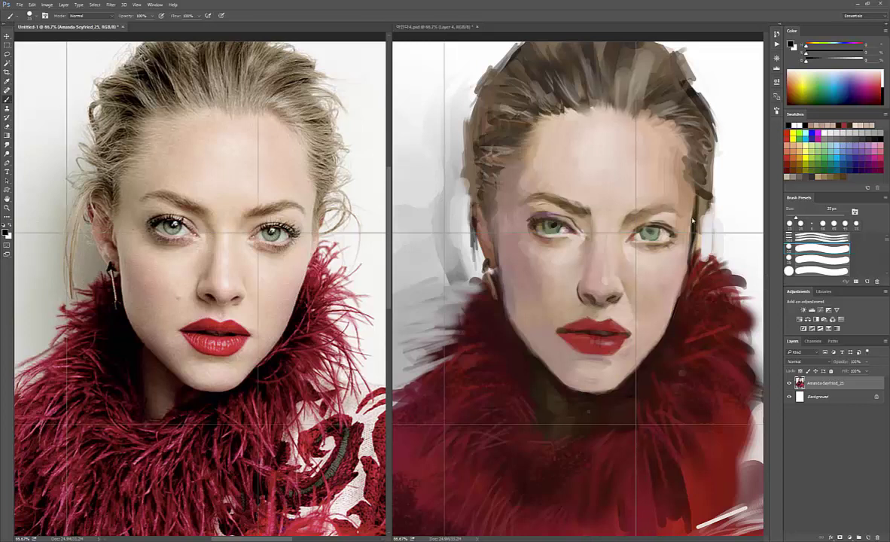
{"action": "left_click", "coordinate": [644, 250]}
Copy the painted right eye to a new layer, shift it into alignment, and merge it into Layer 4
{"action": "key", "text": "l"}
{"action": "left_click_drag", "start_coordinate": [646, 257], "coordinate": [655, 254]}
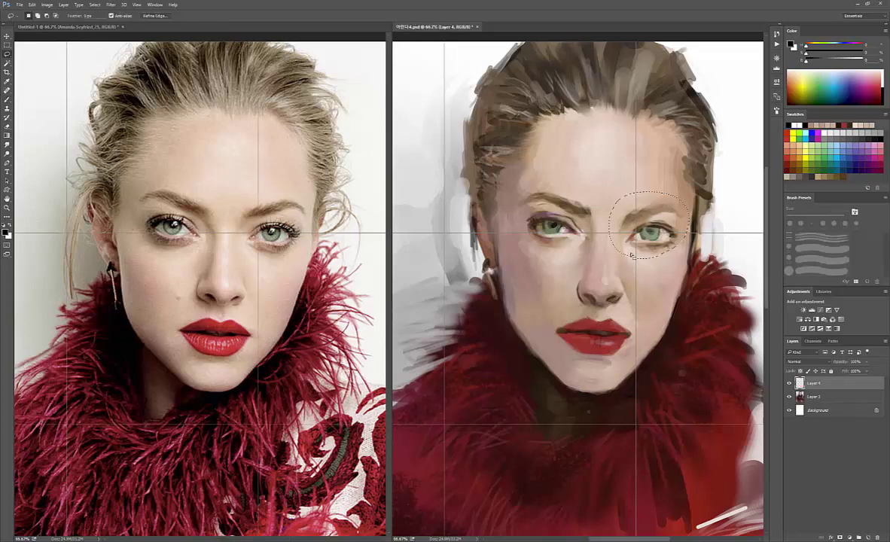
{"action": "key", "text": "v"}
{"action": "key", "text": "ctrl+j"}
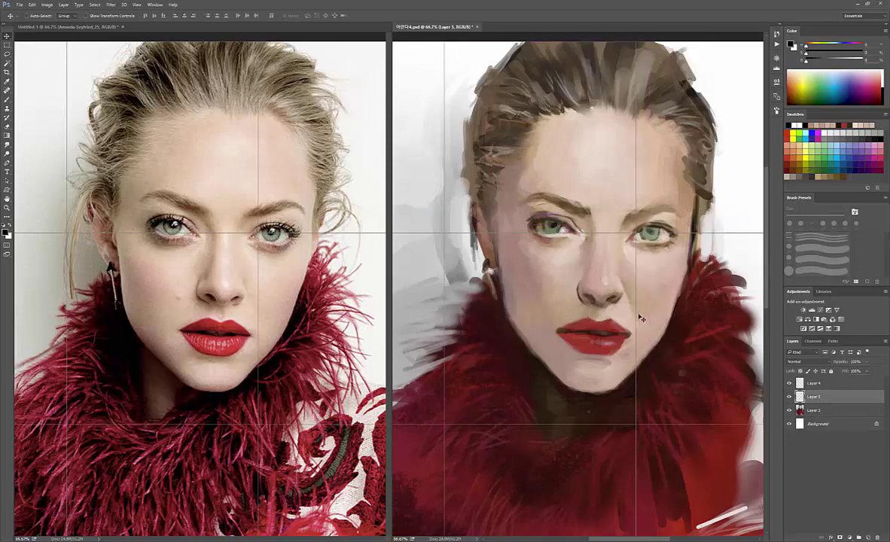
{"action": "left_click_drag", "start_coordinate": [641, 316], "coordinate": [635, 331]}
{"action": "key", "text": "ctrl+e"}
Sample a skin tone from the painting and switch to a 30 px painting brush
{"action": "key", "text": "b"}
{"action": "key", "text": "bracketleft"}
{"action": "key", "text": "bracketleft"}
{"action": "key", "text": "bracketleft"}
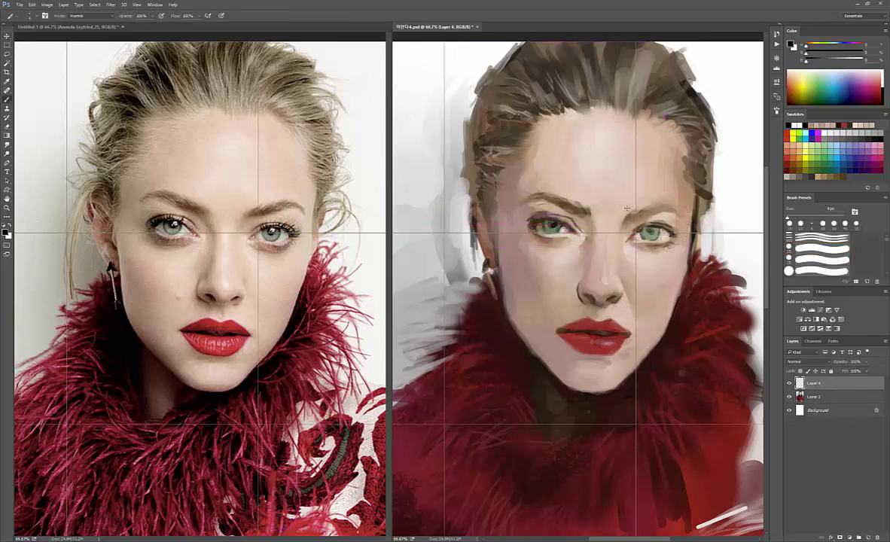
{"action": "left_click", "coordinate": [628, 224], "text": "alt"}
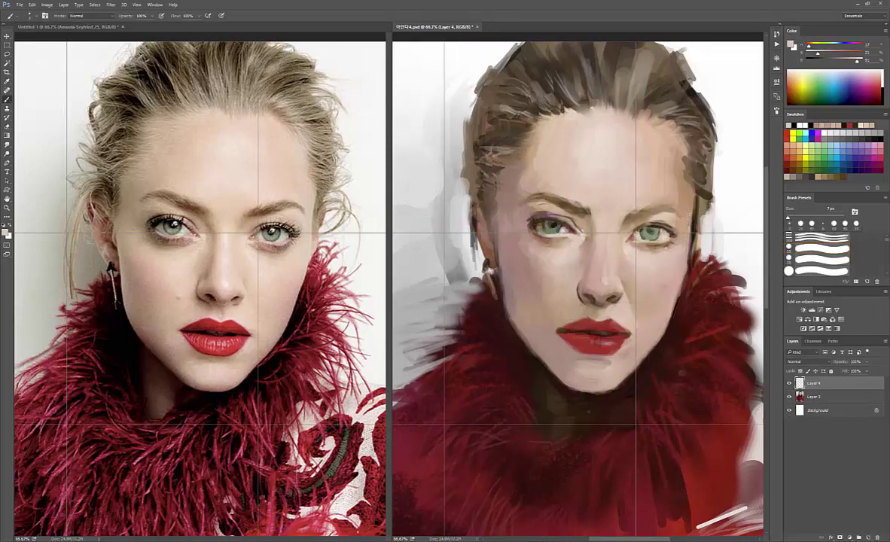
{"action": "key", "text": "bracketright"}
{"action": "key", "text": "bracketright"}
{"action": "key", "text": "bracketright"}
{"action": "right_click", "coordinate": [648, 192]}
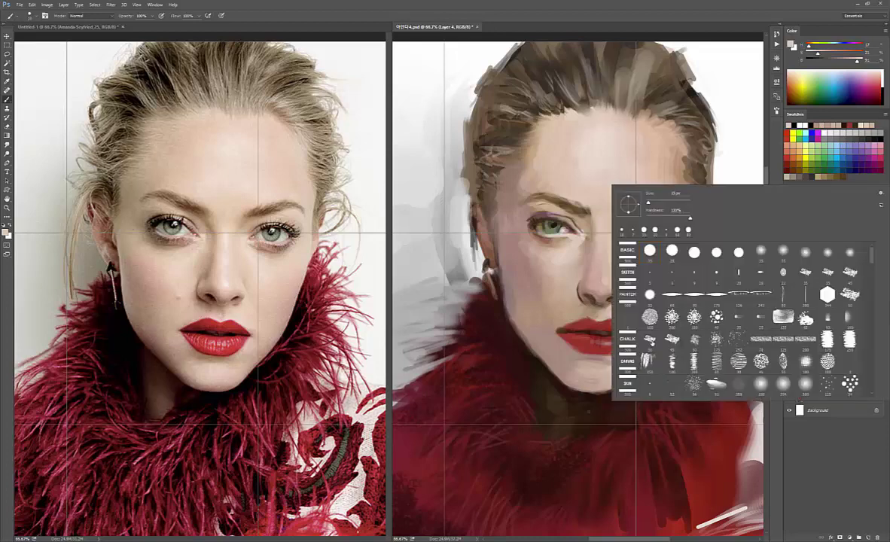
{"action": "double_click", "coordinate": [640, 221]}
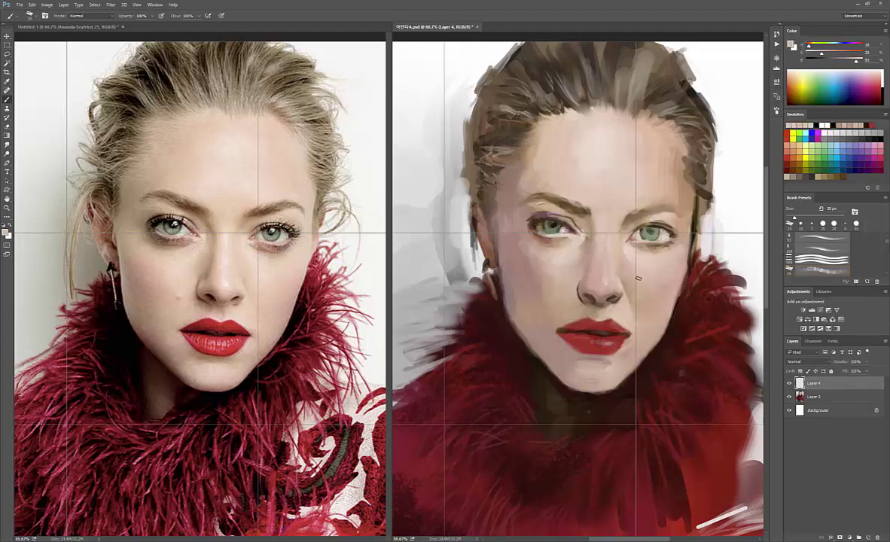
Pick another brush, sample a desaturated eyebrow tone, and paint the brow at 10–40 px sizes
{"action": "right_click", "coordinate": [613, 207]}
{"action": "key", "text": "Escape"}
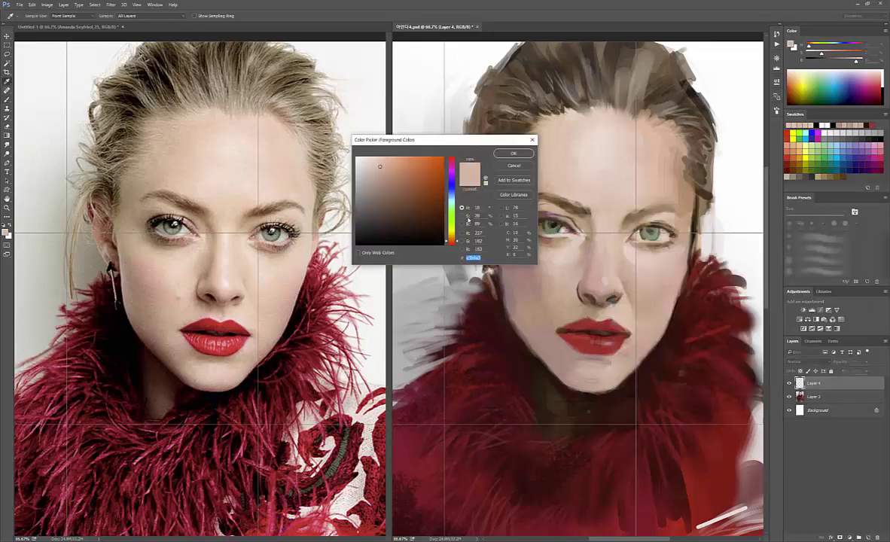
{"action": "right_click", "coordinate": [638, 153]}
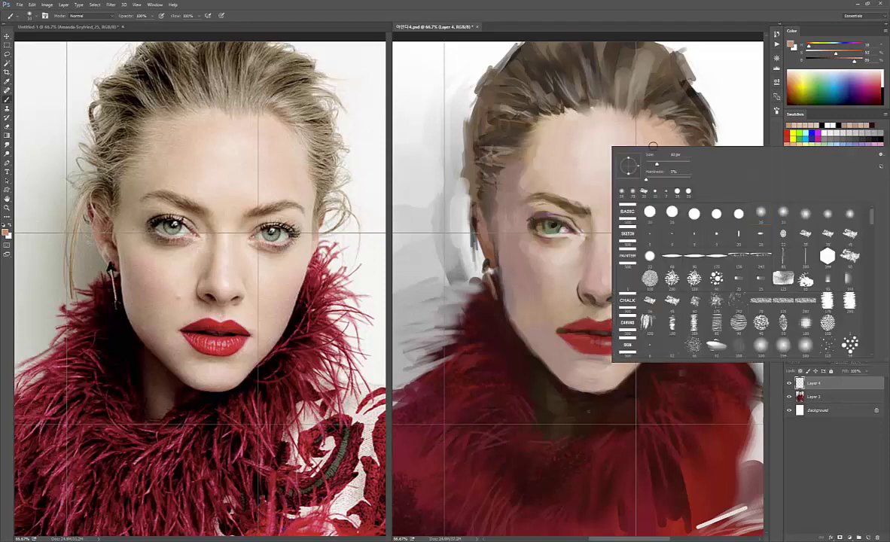
{"action": "double_click", "coordinate": [638, 213]}
{"action": "left_click", "coordinate": [656, 212], "text": "alt"}
{"action": "key", "text": "bracketleft"}
{"action": "key", "text": "bracketleft"}
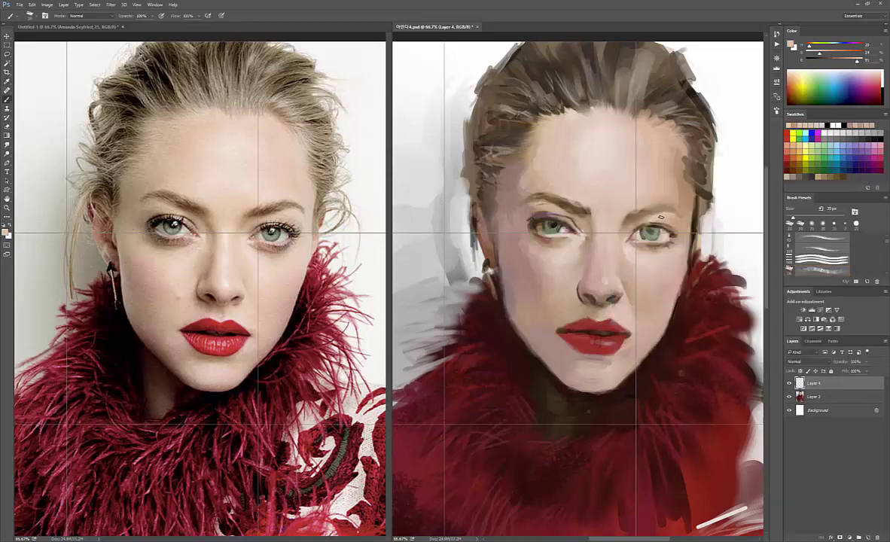
{"action": "left_click_drag", "start_coordinate": [818, 55], "coordinate": [813, 56]}
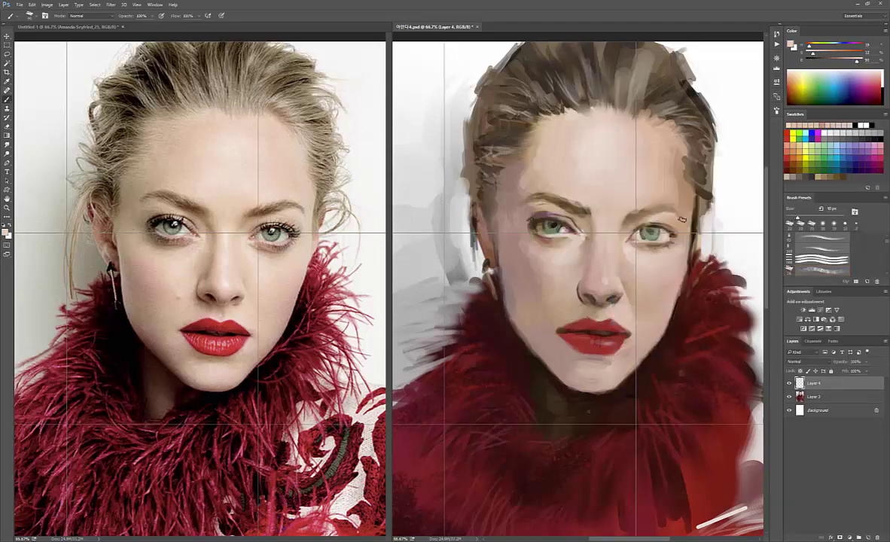
{"action": "key", "text": "bracketright"}
{"action": "key", "text": "bracketright"}
{"action": "key", "text": "bracketright"}
{"action": "key", "text": "bracketleft"}
{"action": "key", "text": "bracketleft"}
{"action": "key", "text": "bracketleft"}
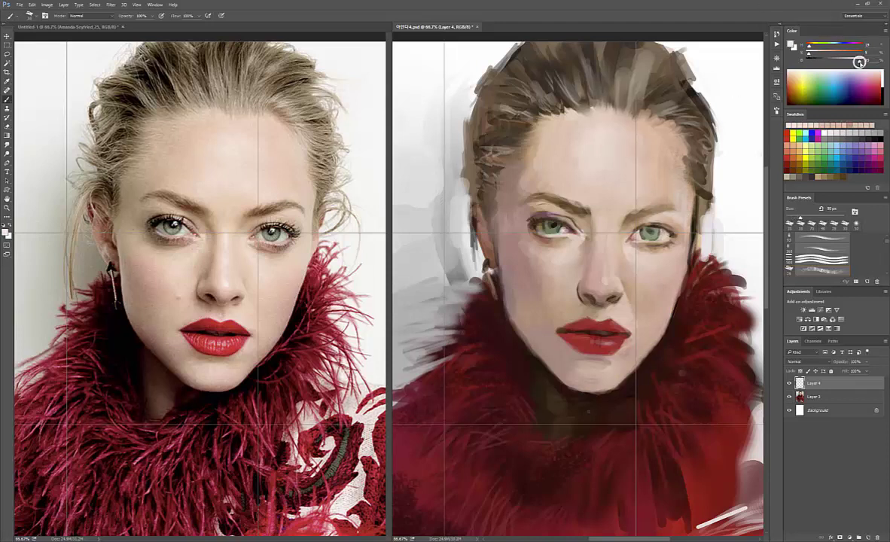
Sample several forehead skin tones and confirm a slightly adjusted paint colour
{"action": "left_click", "coordinate": [616, 149], "text": "alt"}
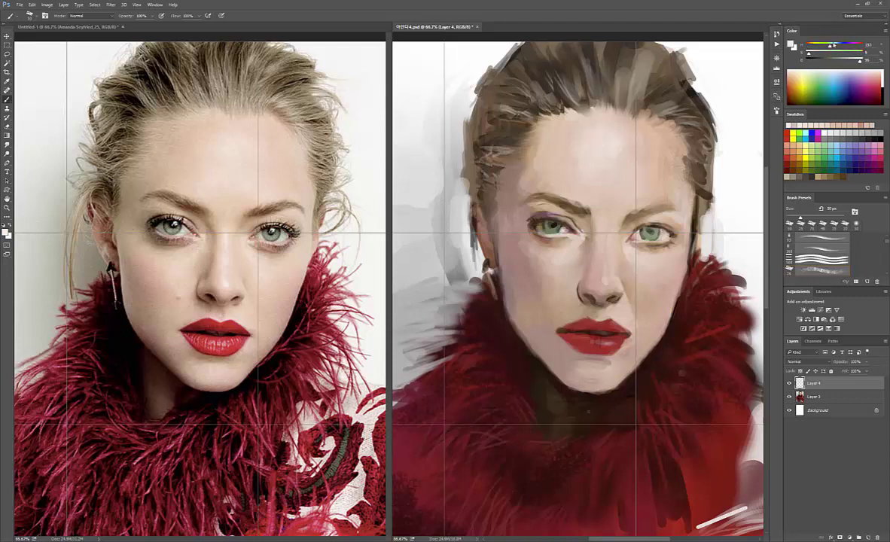
{"action": "left_click", "coordinate": [633, 138], "text": "alt"}
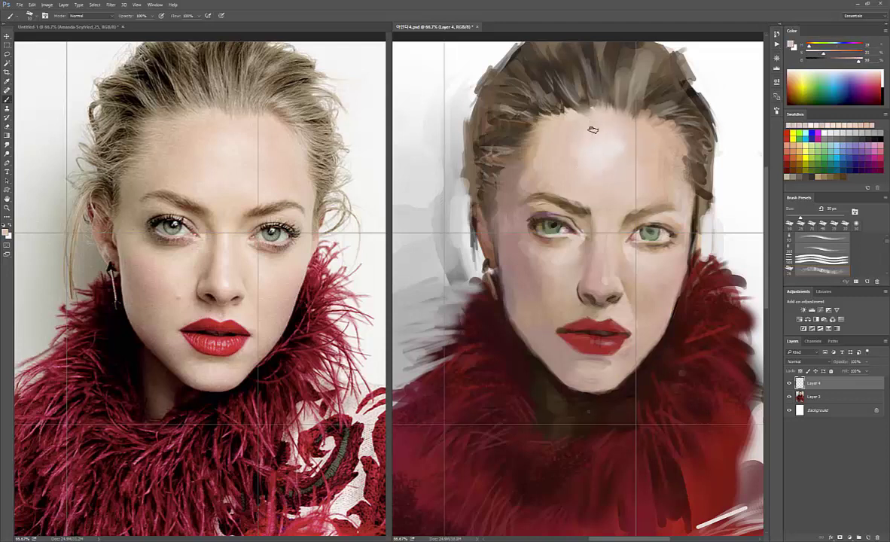
{"action": "left_click", "coordinate": [576, 150], "text": "alt"}
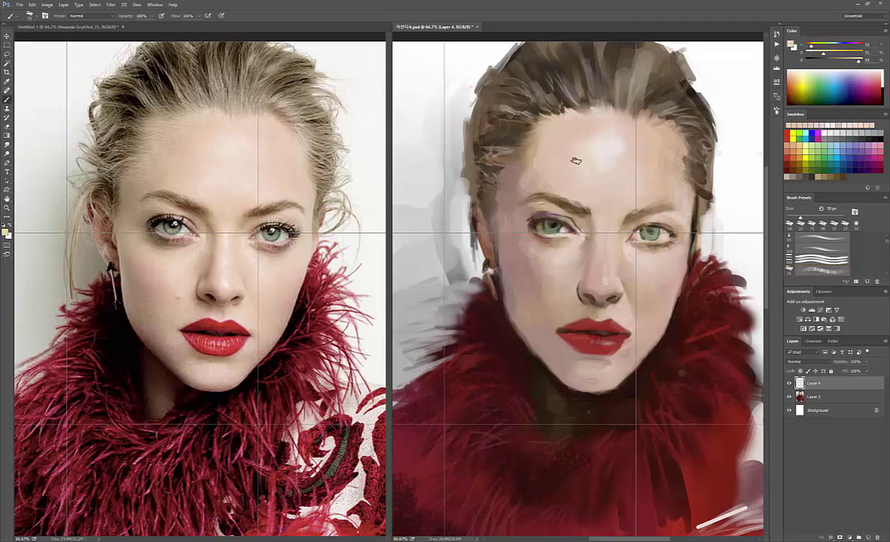
{"action": "left_click", "coordinate": [572, 169], "text": "alt"}
{"action": "left_click", "coordinate": [550, 156], "text": "alt"}
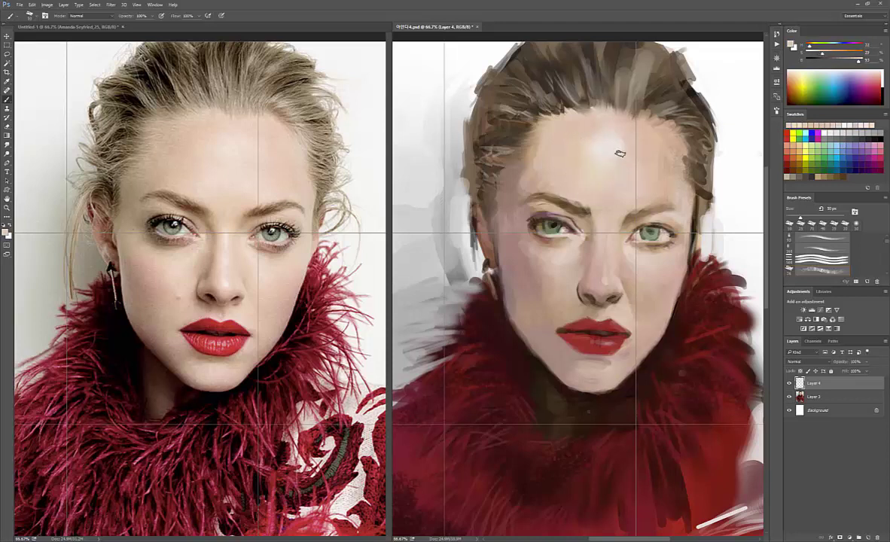
{"action": "left_click", "coordinate": [657, 157], "text": "alt"}
{"action": "left_click", "coordinate": [646, 172], "text": "alt"}
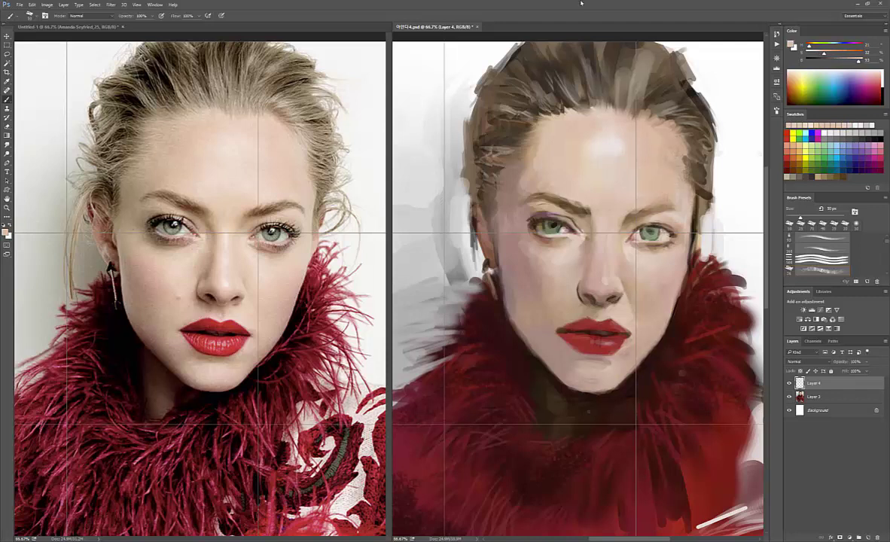
{"action": "left_click", "coordinate": [626, 118], "text": "alt"}
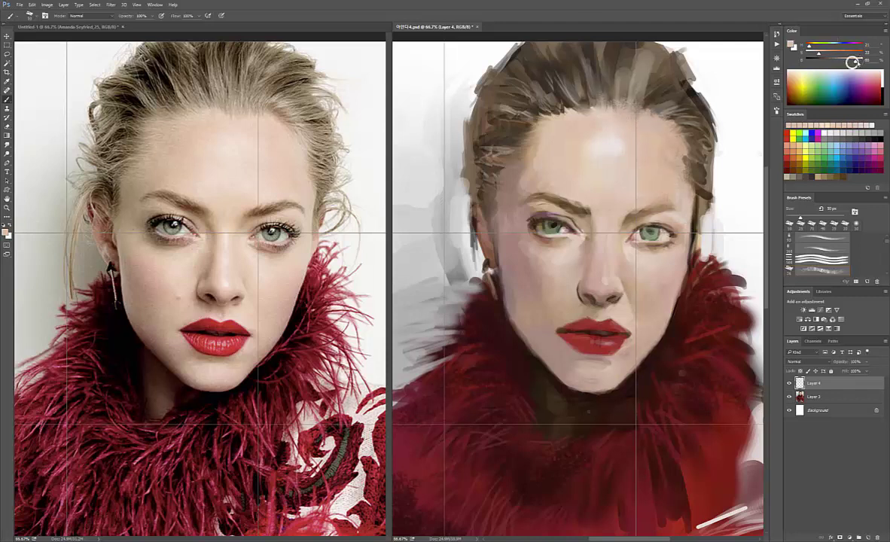
{"action": "left_click", "coordinate": [791, 45]}
{"action": "left_click", "coordinate": [510, 156]}
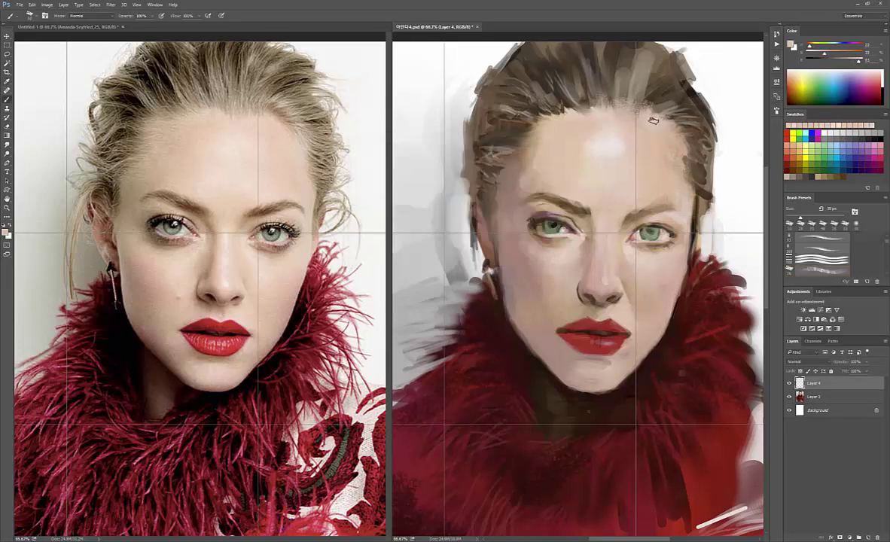
Resample forehead skin tones while resizing the brush between 50 and 80 px
{"action": "left_click", "coordinate": [653, 121], "text": "alt"}
{"action": "key", "text": "bracketright"}
{"action": "key", "text": "bracketright"}
{"action": "key", "text": "bracketright"}
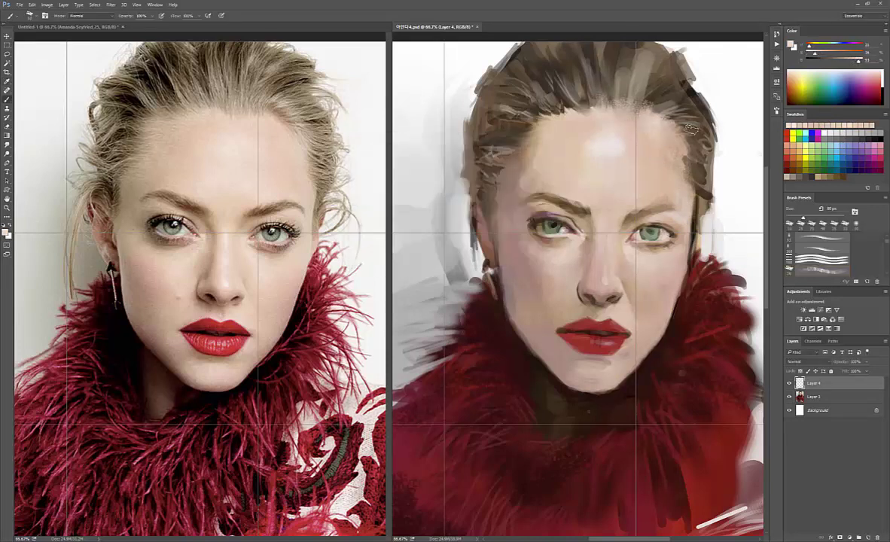
{"action": "key", "text": "bracketleft"}
{"action": "left_click", "coordinate": [665, 164], "text": "alt"}
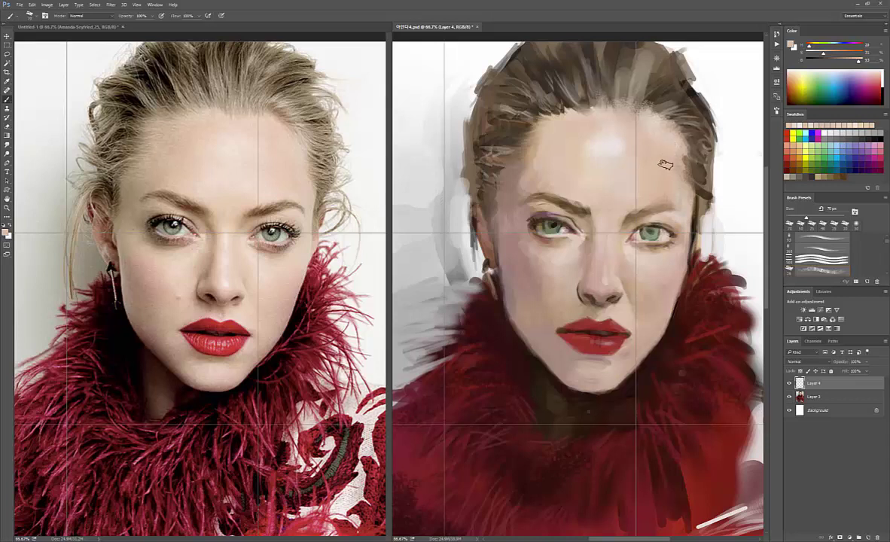
{"action": "key", "text": "bracketleft"}
{"action": "key", "text": "bracketleft"}
{"action": "left_click", "coordinate": [670, 202], "text": "alt"}
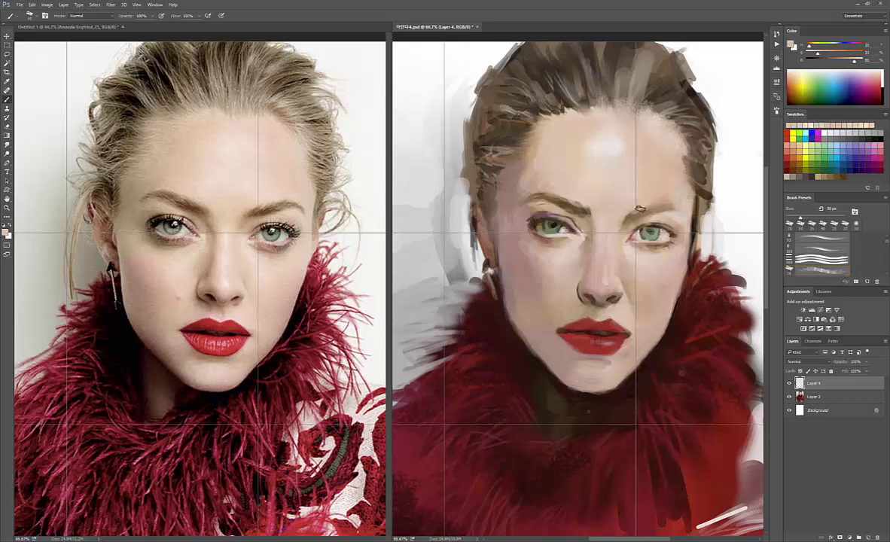
{"action": "left_click", "coordinate": [652, 195], "text": "alt"}
{"action": "key", "text": "bracketright"}
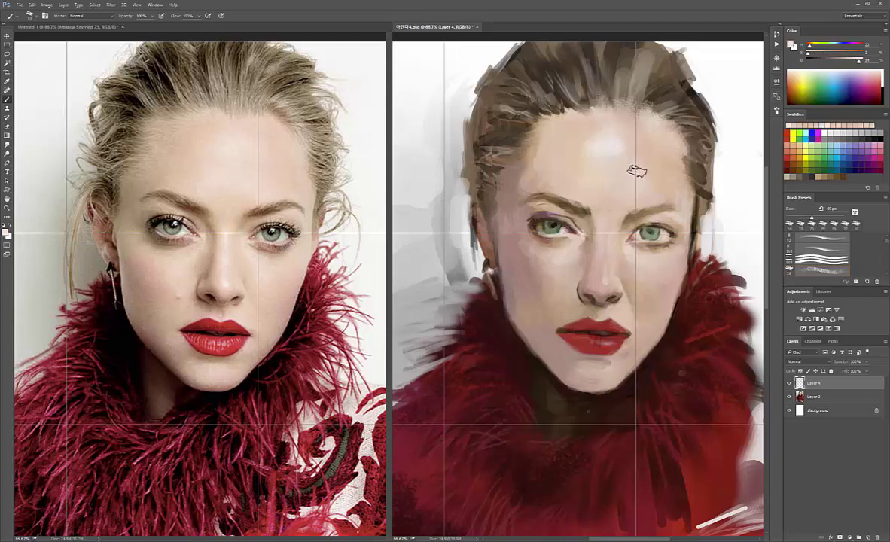
{"action": "left_click", "coordinate": [627, 155], "text": "alt"}
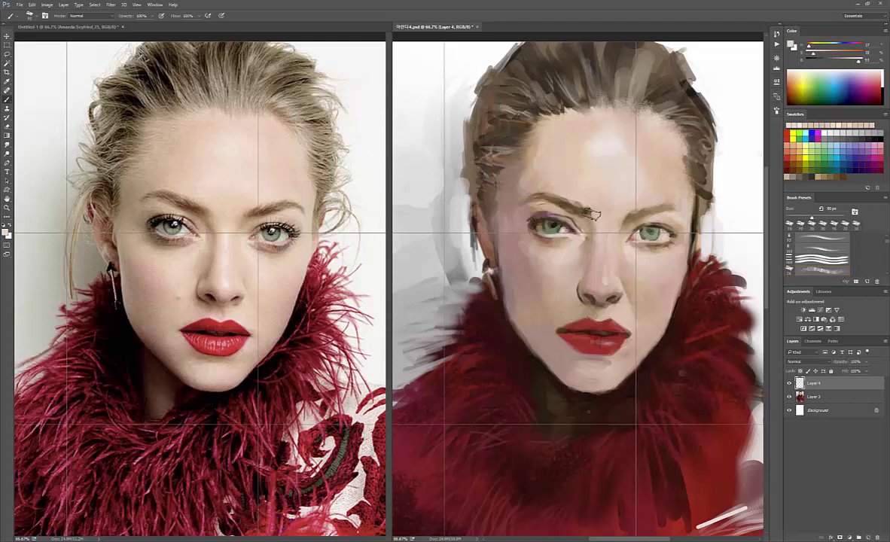
{"action": "left_click", "coordinate": [576, 168], "text": "alt"}
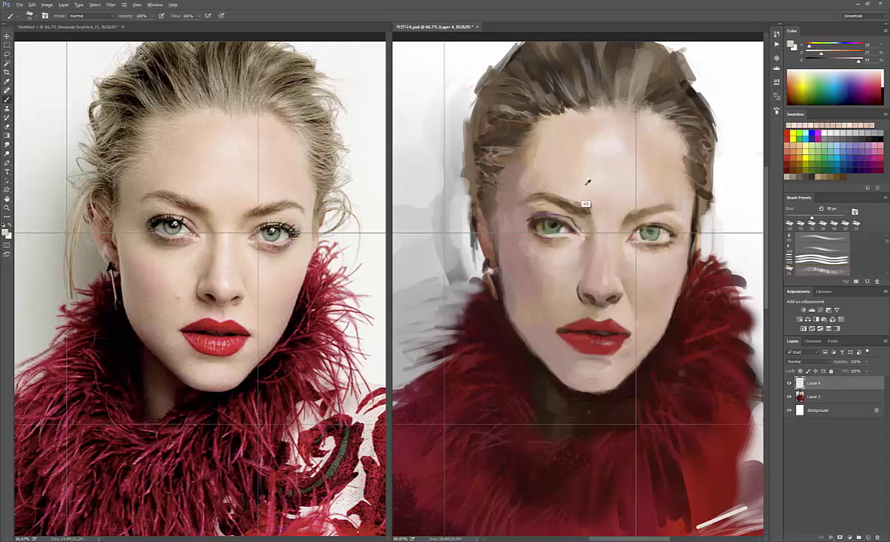
{"action": "left_click", "coordinate": [646, 161], "text": "alt"}
Confirm a light beige skin colour and paint it over the stray hair at the left temple
{"action": "left_click_drag", "start_coordinate": [812, 45], "coordinate": [815, 45]}
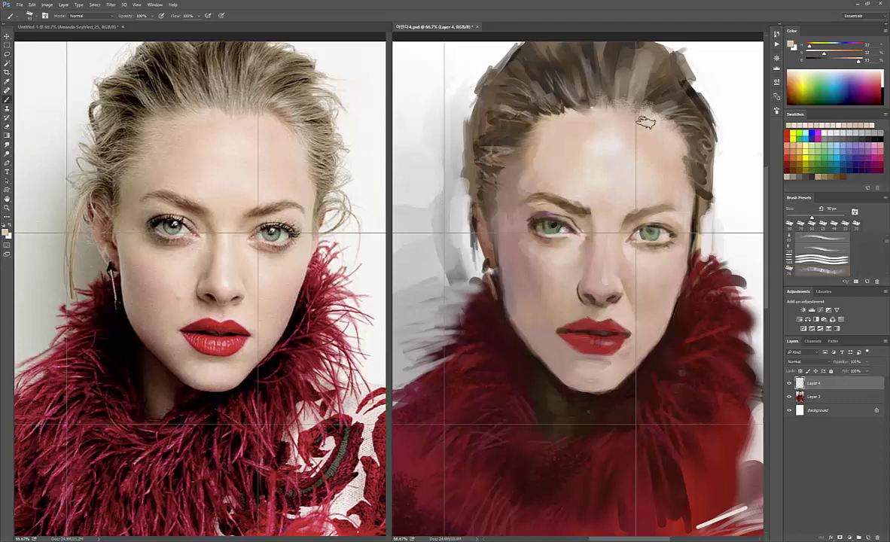
{"action": "left_click", "coordinate": [607, 120], "text": "alt"}
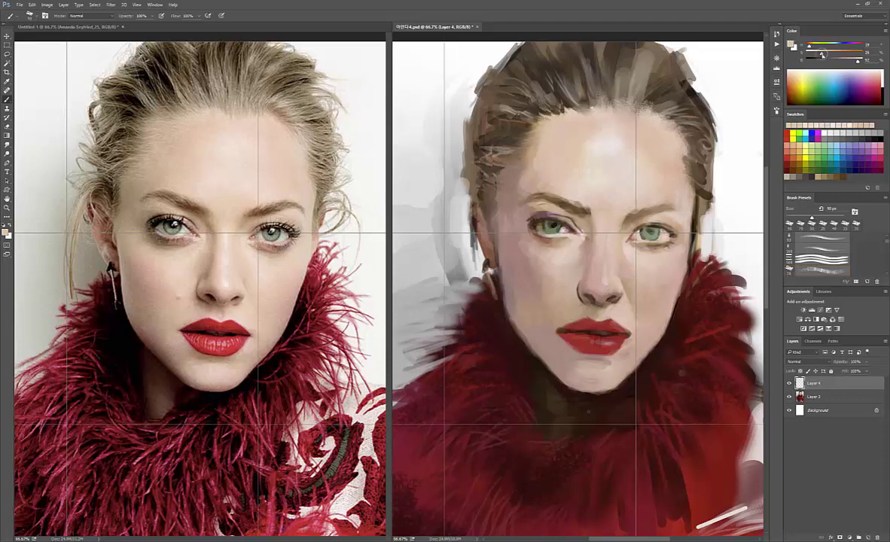
{"action": "left_click", "coordinate": [791, 45]}
{"action": "left_click", "coordinate": [513, 153]}
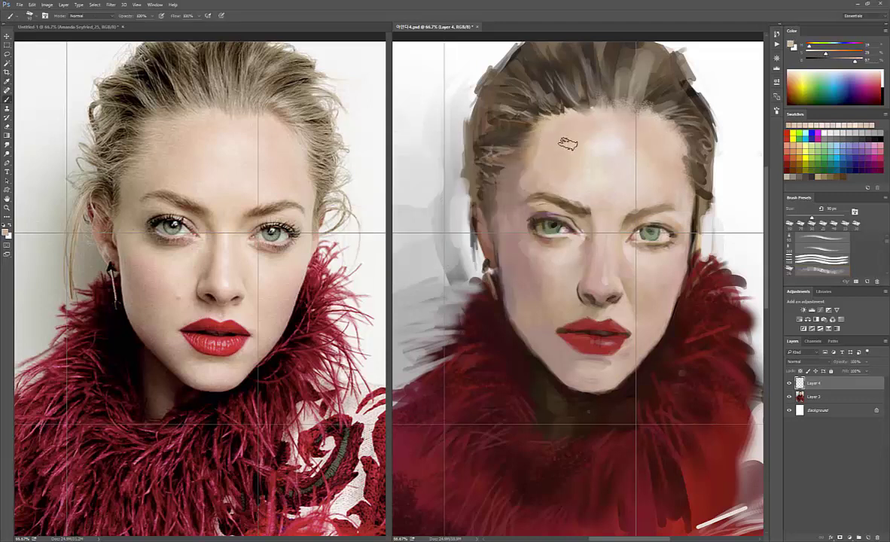
{"action": "left_click", "coordinate": [791, 45]}
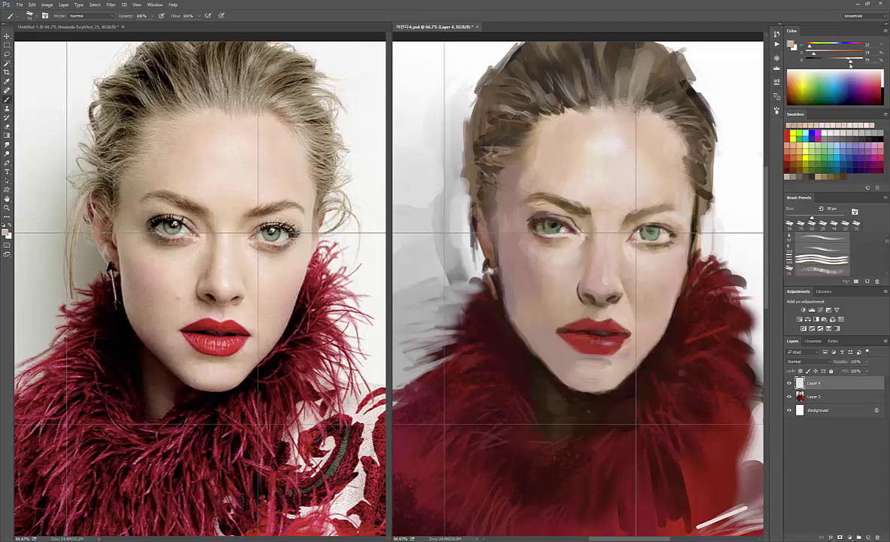
{"action": "left_click", "coordinate": [514, 153]}
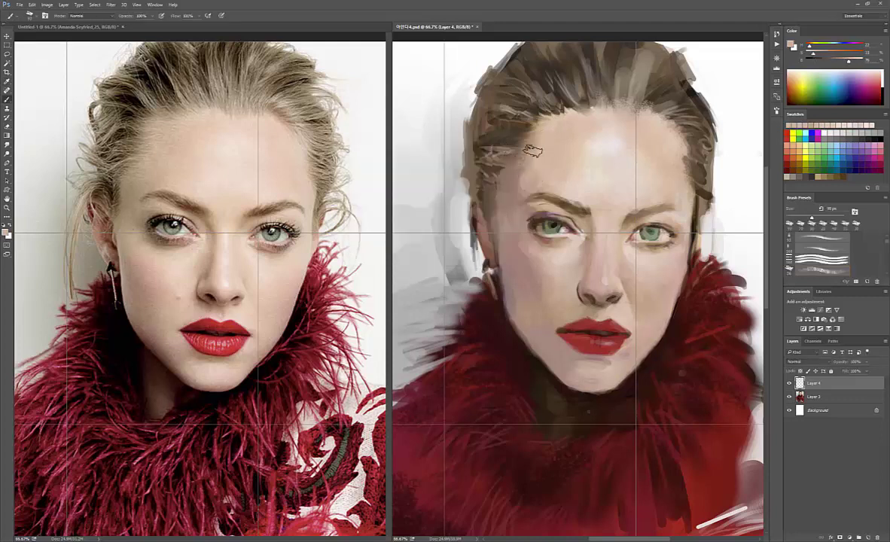
{"action": "left_click_drag", "start_coordinate": [494, 170], "coordinate": [482, 173]}
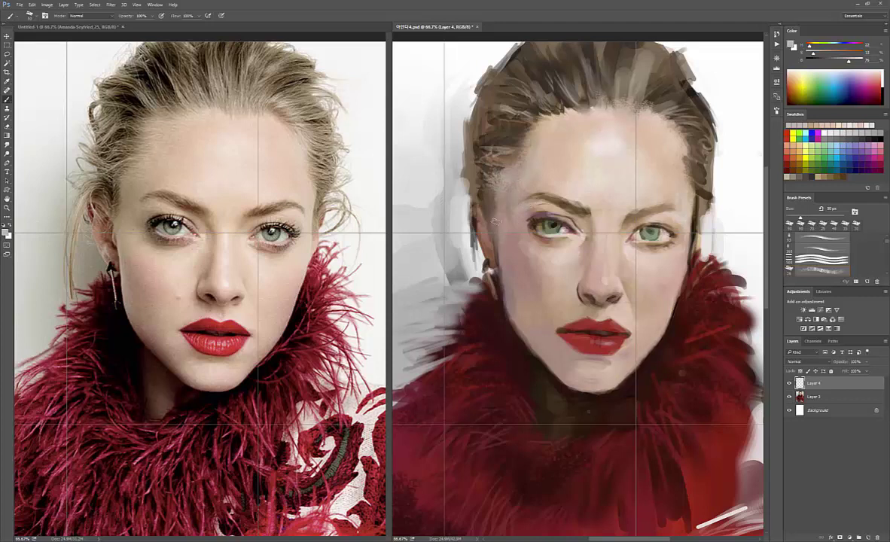
Set brush opacity to 50% and size the brush to about 25 px
{"action": "right_click", "coordinate": [545, 152]}
{"action": "key", "text": "Escape"}
{"action": "key", "text": "5"}
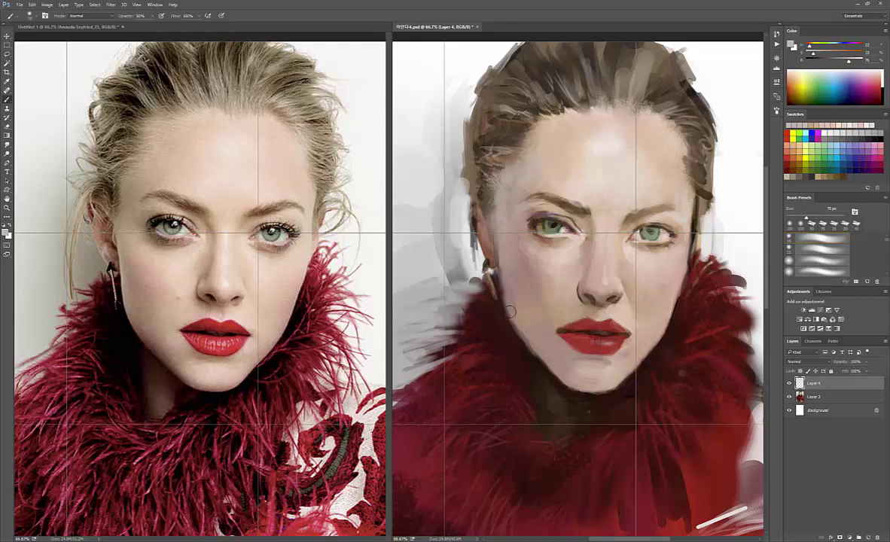
{"action": "key", "text": "bracketleft"}
{"action": "key", "text": "bracketleft"}
{"action": "key", "text": "bracketleft"}
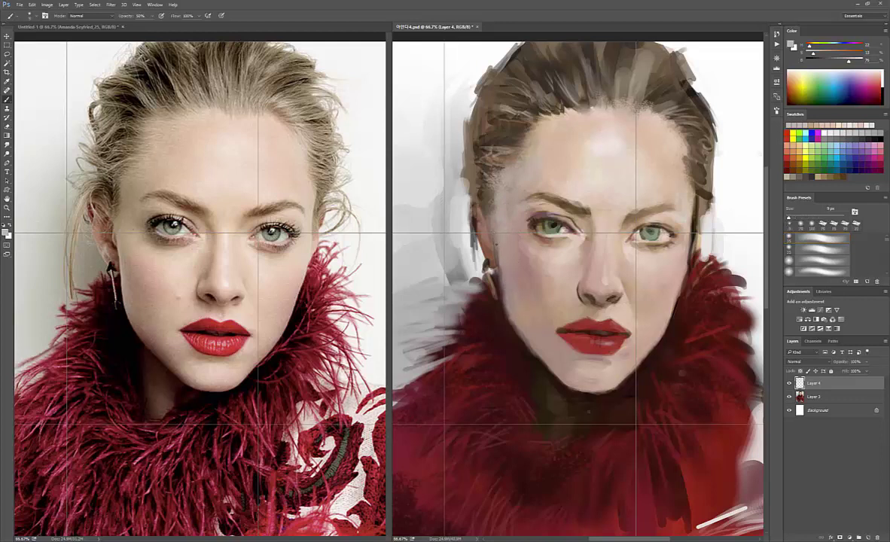
{"action": "key", "text": "bracketleft"}
{"action": "key", "text": "bracketleft"}
{"action": "key", "text": "bracketright"}
{"action": "key", "text": "bracketright"}
{"action": "key", "text": "bracketright"}
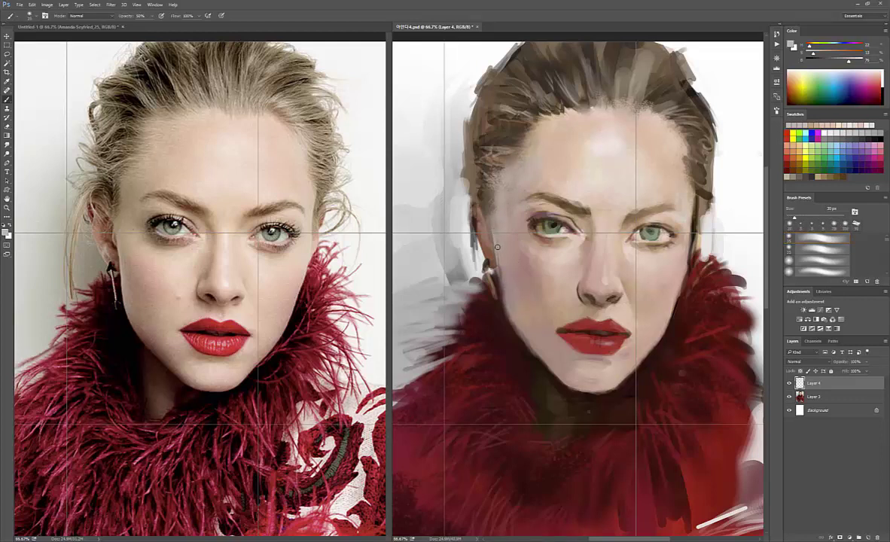
{"action": "key", "text": "bracketright"}
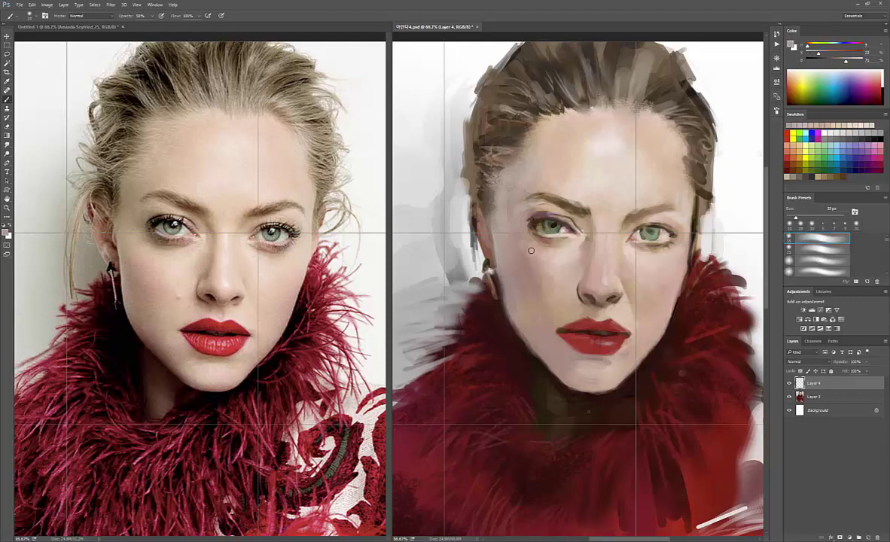
Sample face skin colours and blend them with brush sizes from 100 down to 25 px
{"action": "left_click", "coordinate": [533, 155], "text": "alt"}
{"action": "key", "text": "bracketright"}
{"action": "key", "text": "bracketright"}
{"action": "key", "text": "bracketright"}
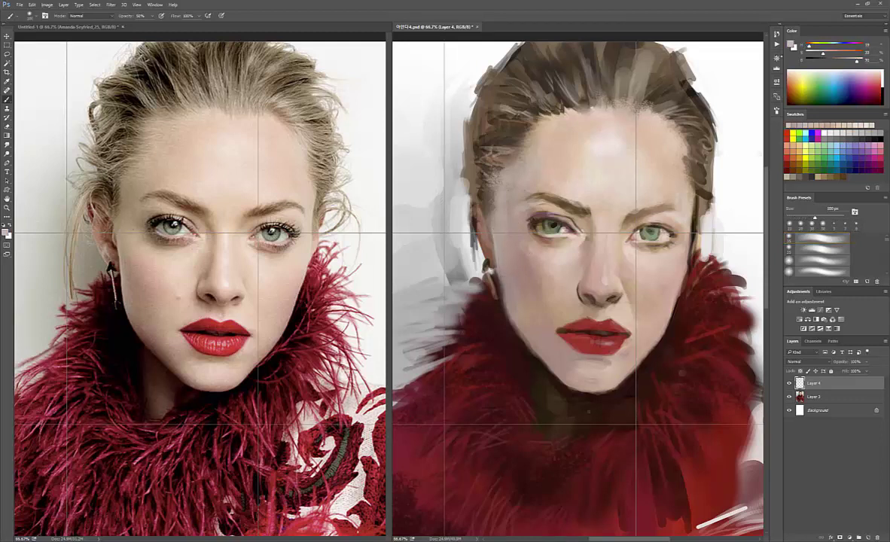
{"action": "left_click", "coordinate": [791, 44]}
{"action": "left_click", "coordinate": [518, 150]}
{"action": "left_click", "coordinate": [693, 230], "text": "alt"}
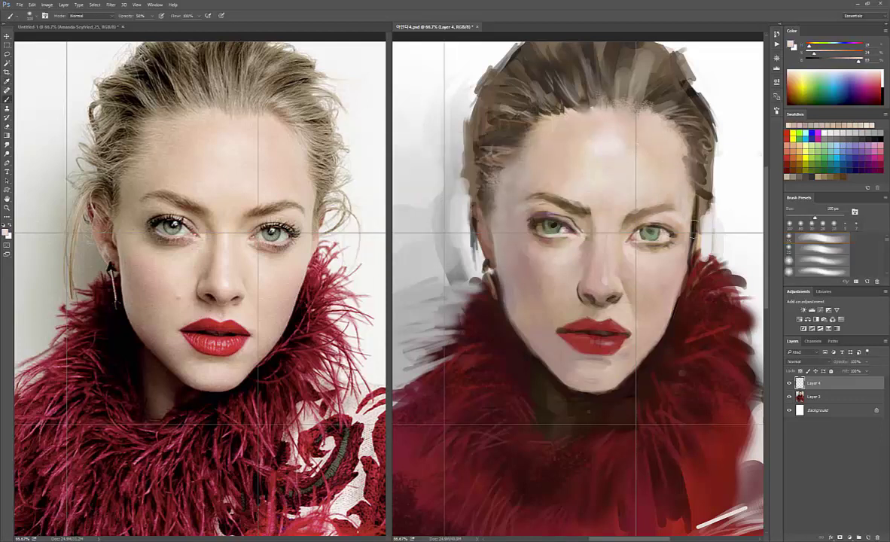
{"action": "key", "text": "bracketleft"}
{"action": "key", "text": "bracketleft"}
{"action": "key", "text": "bracketleft"}
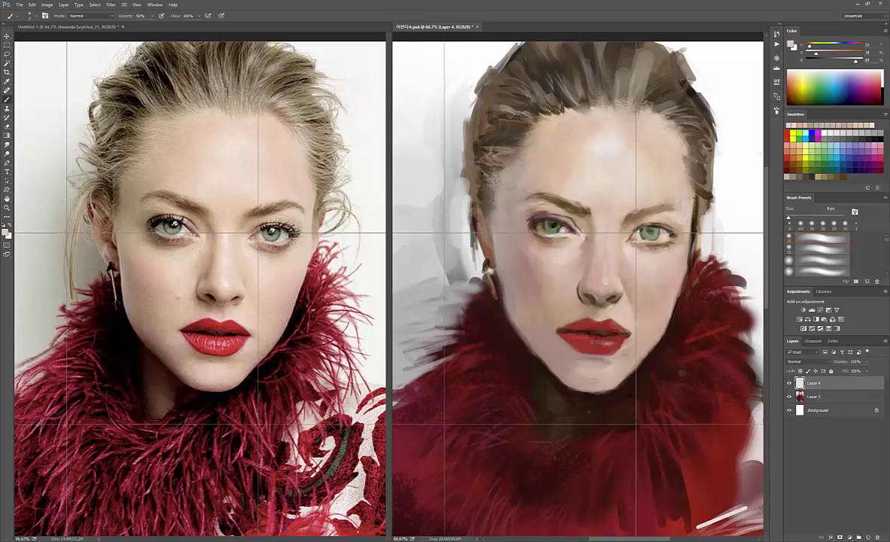
{"action": "key", "text": "bracketright"}
{"action": "key", "text": "bracketright"}
{"action": "key", "text": "bracketright"}
{"action": "key", "text": "bracketleft"}
{"action": "key", "text": "bracketleft"}
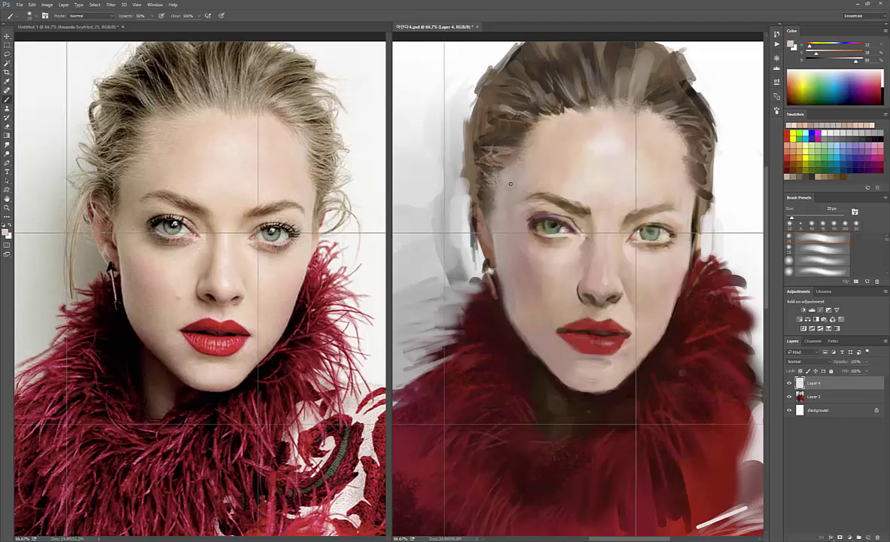
Sample nearby cheek skin colours and blend them with brush sizes from 20 to 80 px
{"action": "left_click", "coordinate": [513, 200], "text": "alt"}
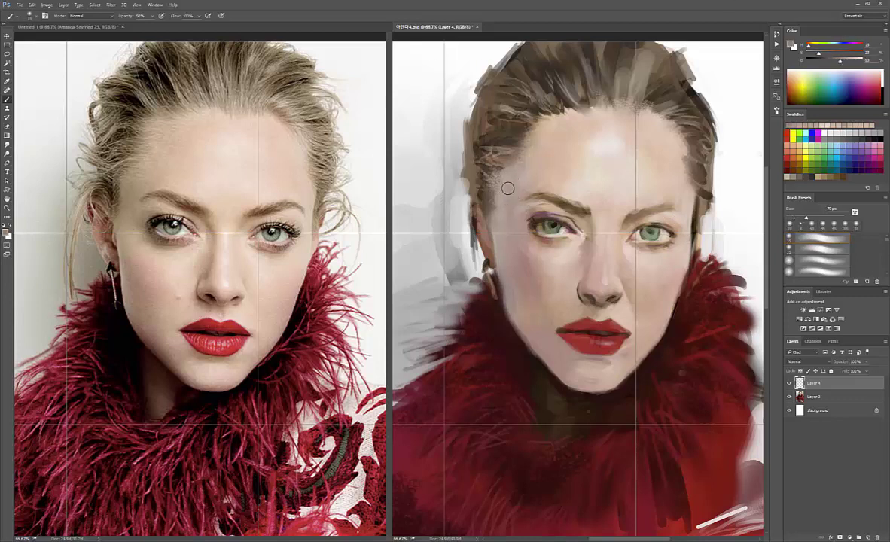
{"action": "key", "text": "bracketright"}
{"action": "key", "text": "bracketright"}
{"action": "key", "text": "bracketright"}
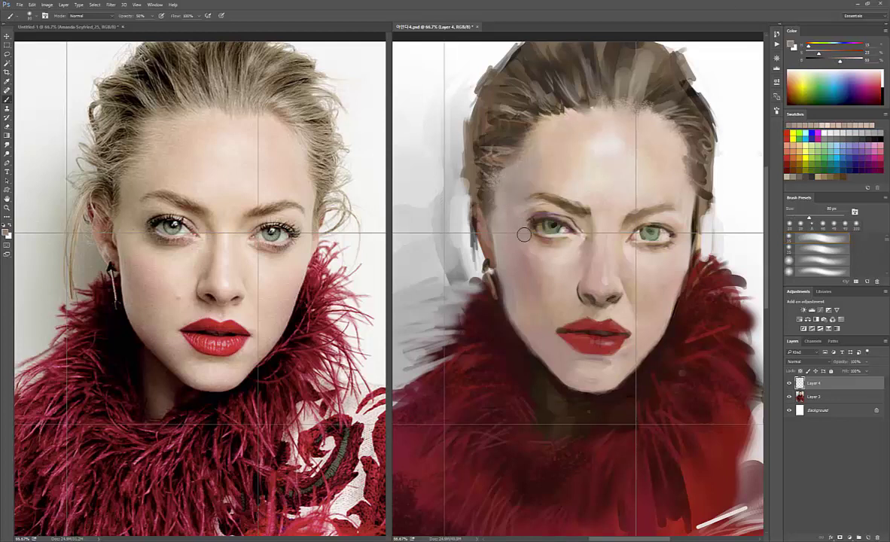
{"action": "left_click", "coordinate": [485, 218], "text": "alt"}
{"action": "key", "text": "bracketleft"}
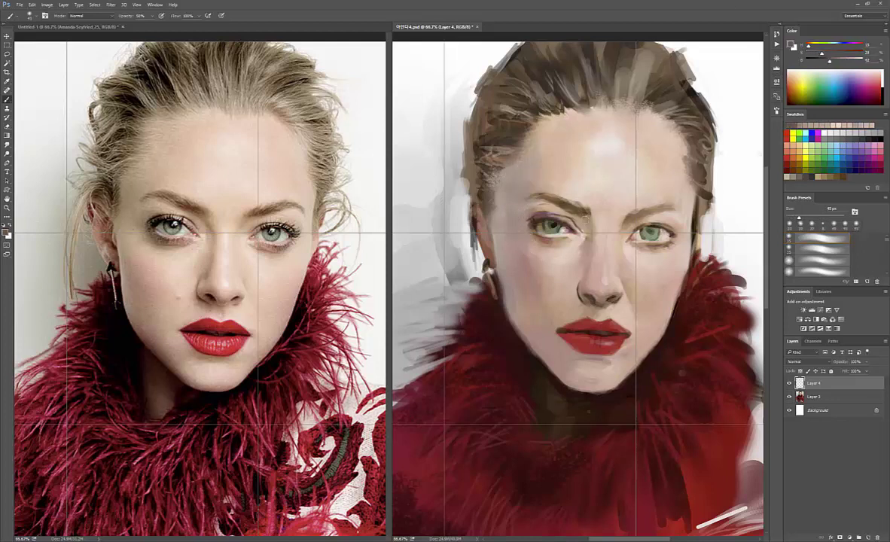
{"action": "key", "text": "bracketleft"}
{"action": "key", "text": "bracketleft"}
{"action": "key", "text": "bracketleft"}
{"action": "key", "text": "bracketright"}
{"action": "key", "text": "bracketleft"}
{"action": "key", "text": "bracketleft"}
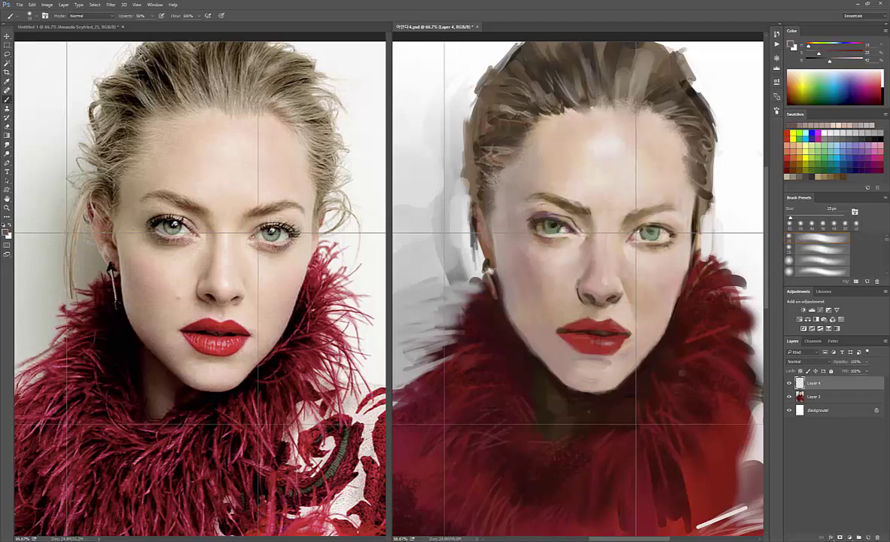
{"action": "key", "text": "bracketleft"}
Sample lighter skin tones near the nose and blend them with a 30–50 px brush
{"action": "left_click", "coordinate": [578, 282], "text": "alt"}
{"action": "key", "text": "bracketright"}
{"action": "key", "text": "bracketright"}
{"action": "left_click", "coordinate": [590, 289], "text": "alt"}
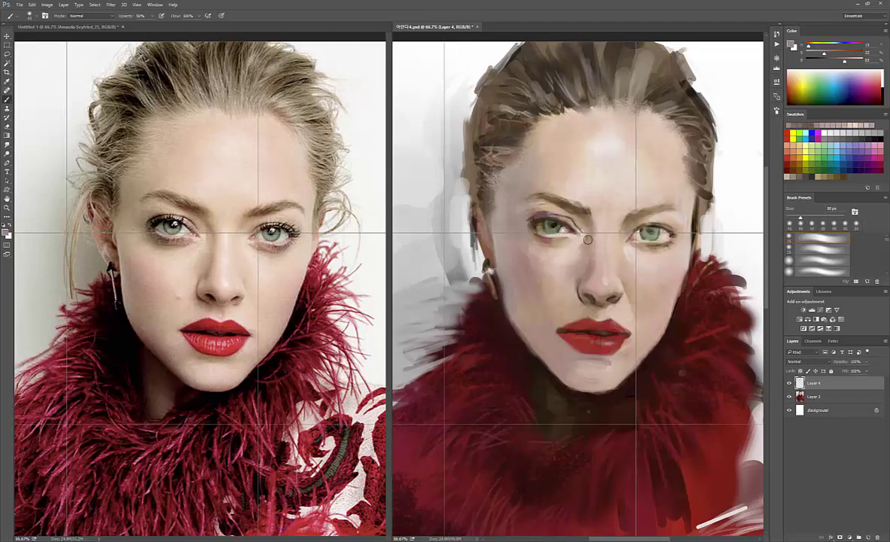
{"action": "key", "text": "bracketleft"}
{"action": "key", "text": "bracketleft"}
{"action": "key", "text": "bracketleft"}
Sample the dark nostril shadow and paint the right nostril with a 9–15 px brush
{"action": "left_click", "coordinate": [581, 254], "text": "alt"}
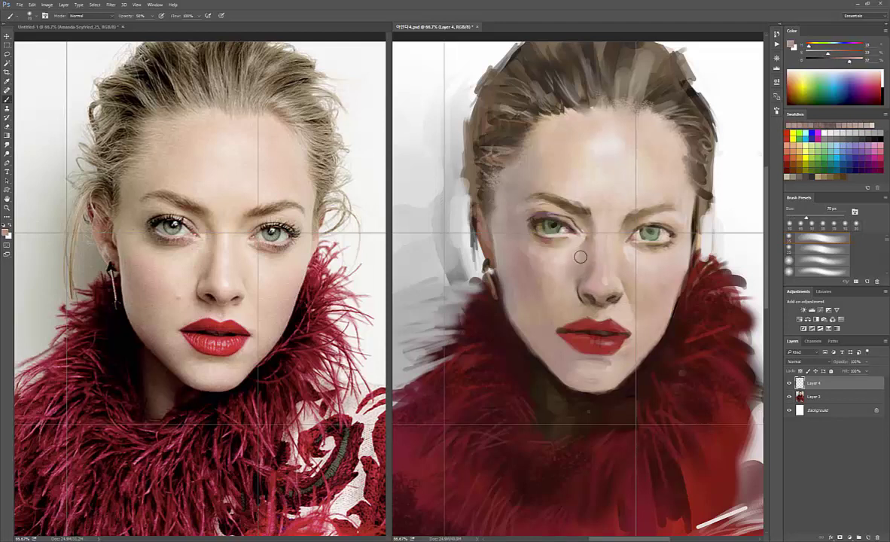
{"action": "left_click", "coordinate": [584, 304], "text": "alt"}
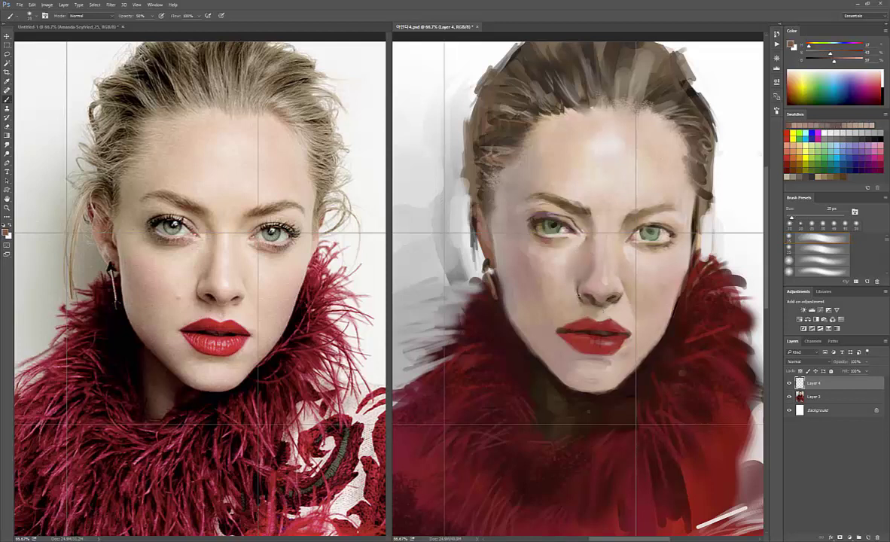
{"action": "key", "text": "bracketright"}
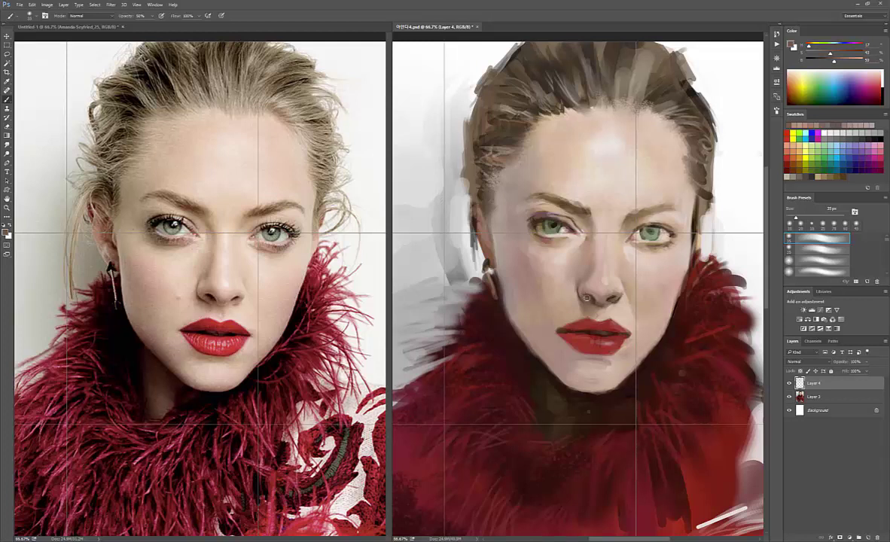
{"action": "key", "text": "bracketleft"}
{"action": "key", "text": "bracketleft"}
{"action": "left_click", "coordinate": [581, 292], "text": "alt"}
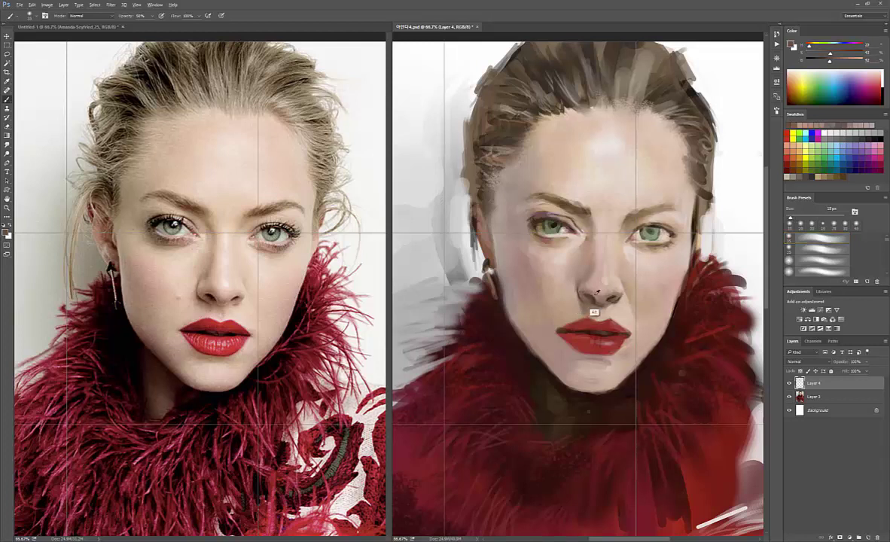
{"action": "left_click", "coordinate": [547, 289], "text": "alt"}
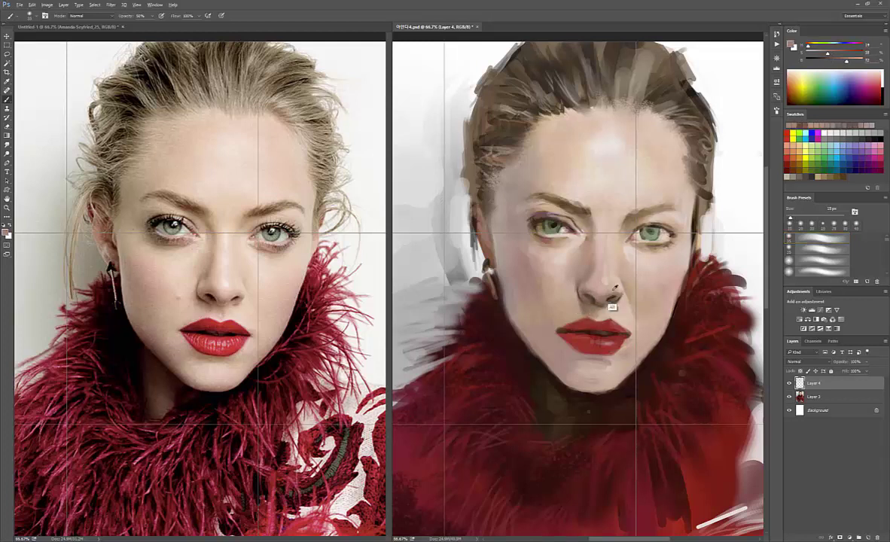
{"action": "key", "text": "bracketleft"}
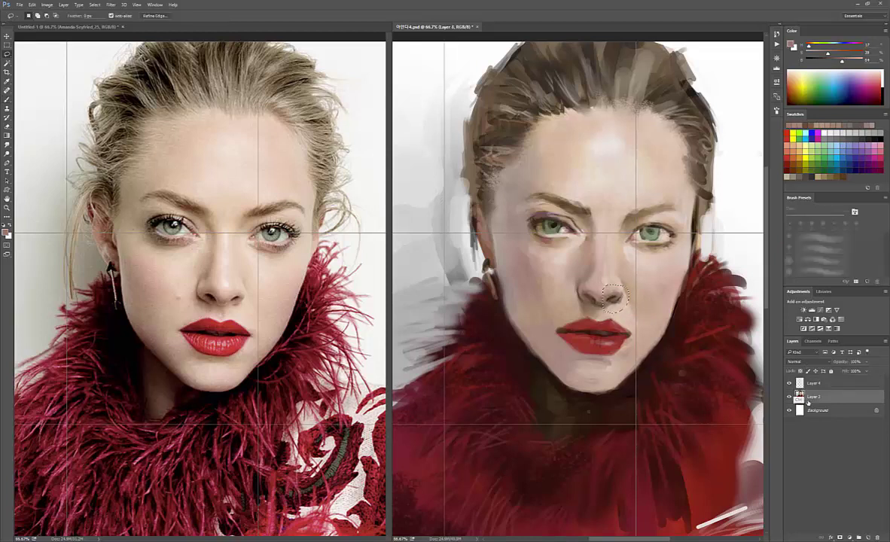
Add a new empty layer, then delete it and resume painting on Layer 4
{"action": "key", "text": "ctrl+shift+alt+n"}
{"action": "key", "text": "v"}
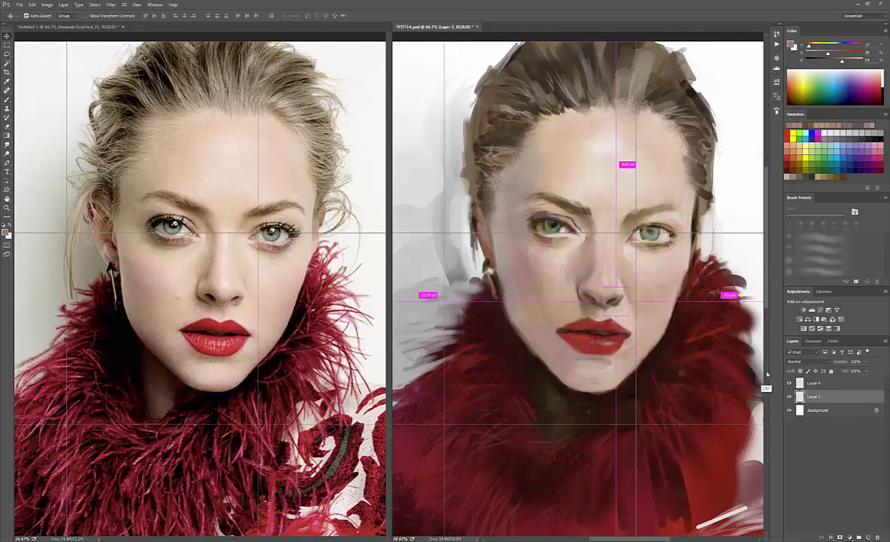
{"action": "key", "text": "b"}
{"action": "key", "text": "Delete"}
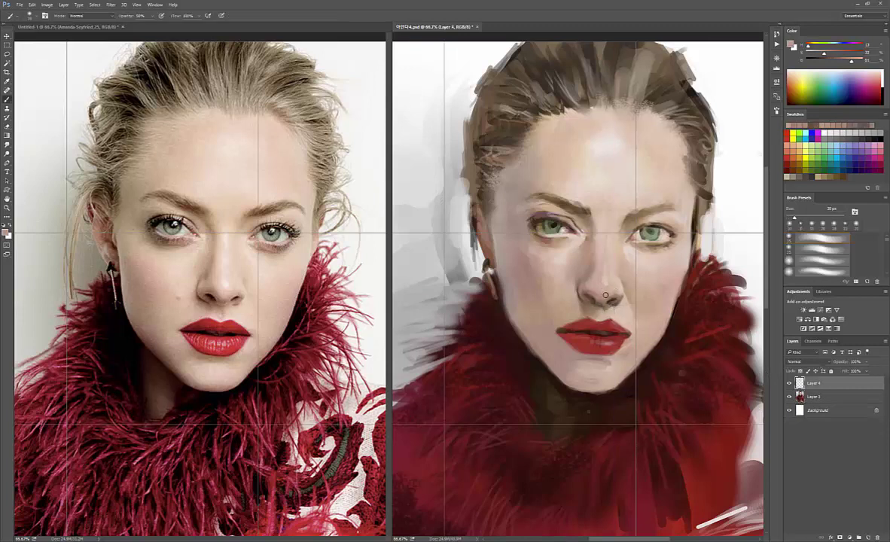
Paint light and dark skin tones sampled beside the nose with a ~25 px brush
{"action": "left_click", "coordinate": [554, 296], "text": "alt"}
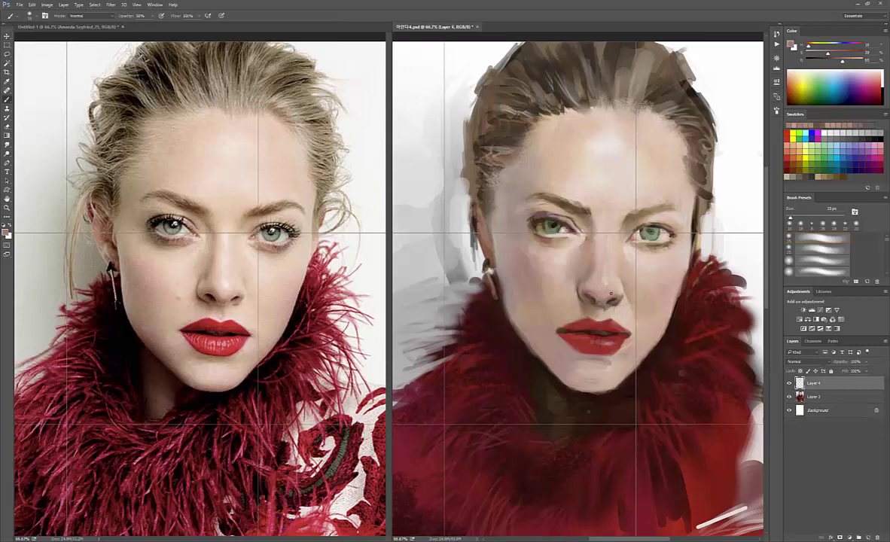
{"action": "left_click", "coordinate": [605, 300], "text": "alt"}
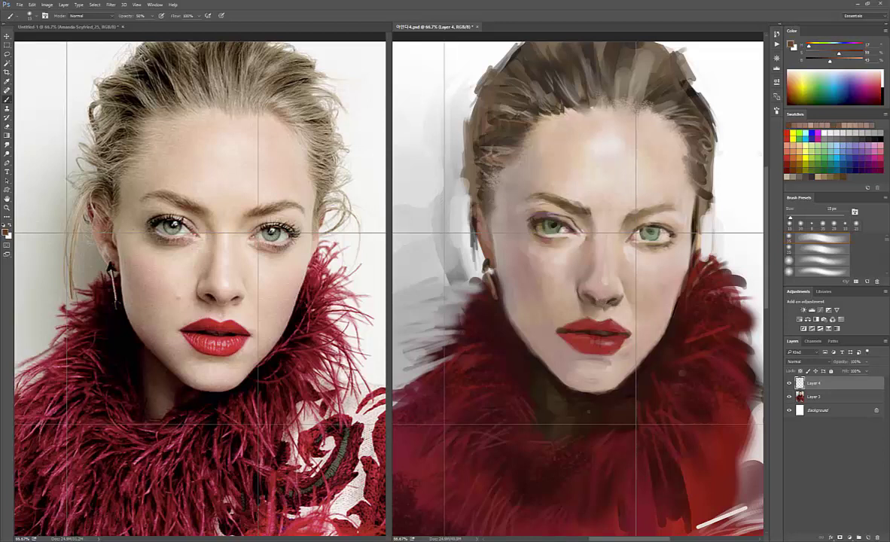
{"action": "left_click", "coordinate": [622, 287], "text": "alt"}
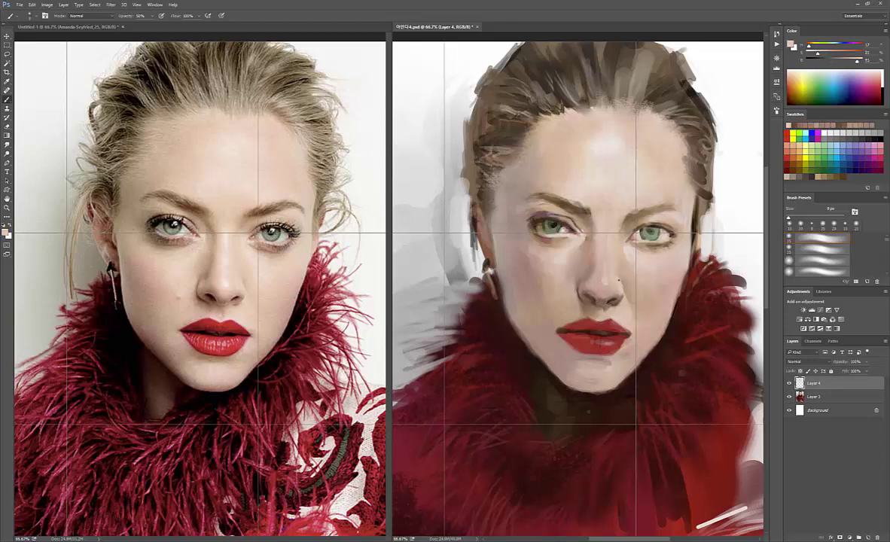
{"action": "left_click", "coordinate": [623, 296], "text": "alt"}
{"action": "left_click", "coordinate": [623, 285], "text": "alt"}
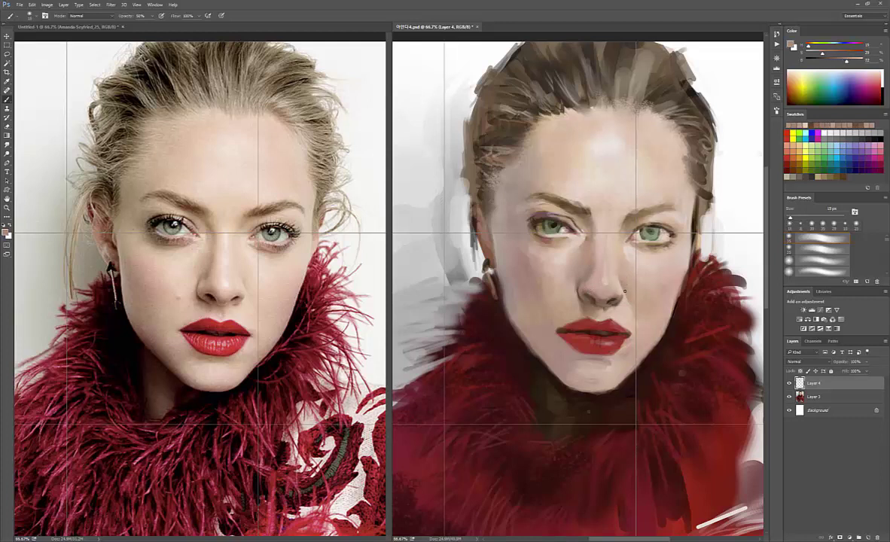
{"action": "left_click", "coordinate": [627, 293], "text": "alt"}
{"action": "key", "text": "bracketright"}
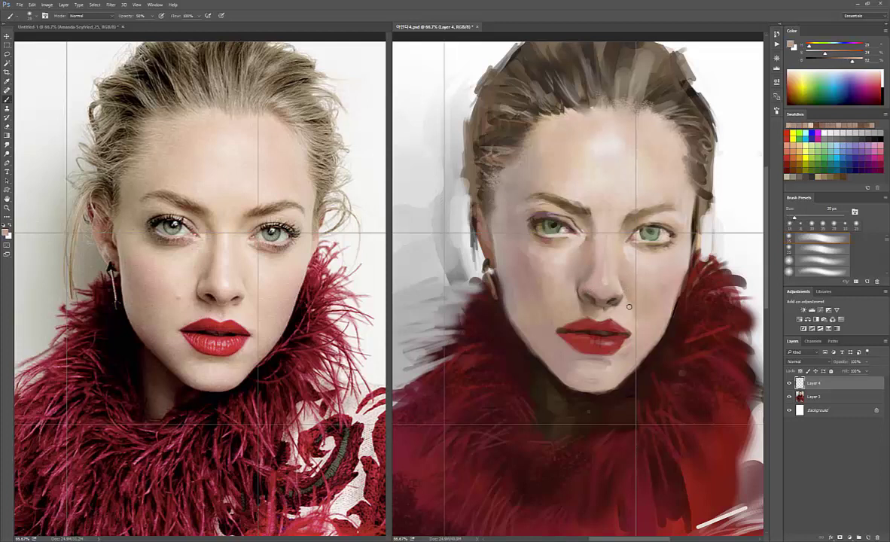
{"action": "left_click", "coordinate": [627, 295], "text": "alt"}
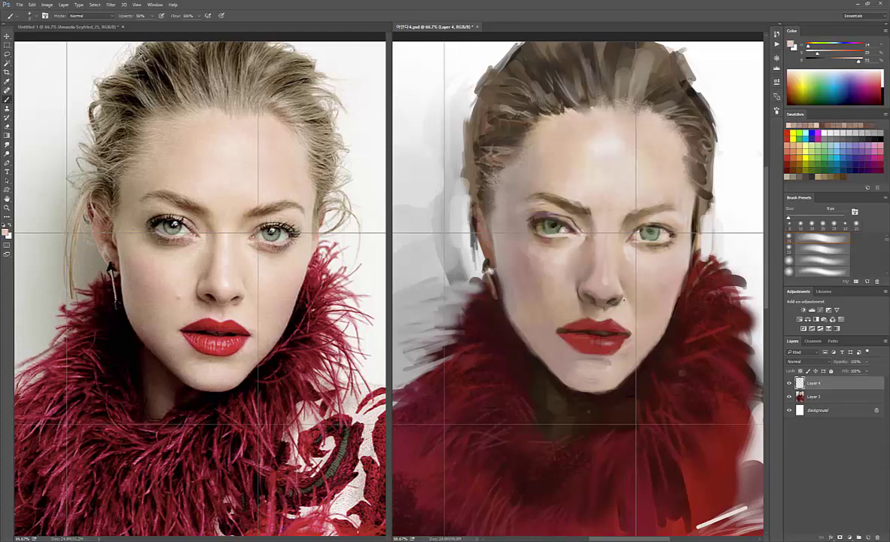
{"action": "key", "text": "bracketright"}
{"action": "key", "text": "bracketright"}
{"action": "key", "text": "bracketright"}
Repaint around the nose with forehead, cheek and nose-shadow tones at 20–40 px brush sizes
{"action": "left_click", "coordinate": [596, 145], "text": "alt"}
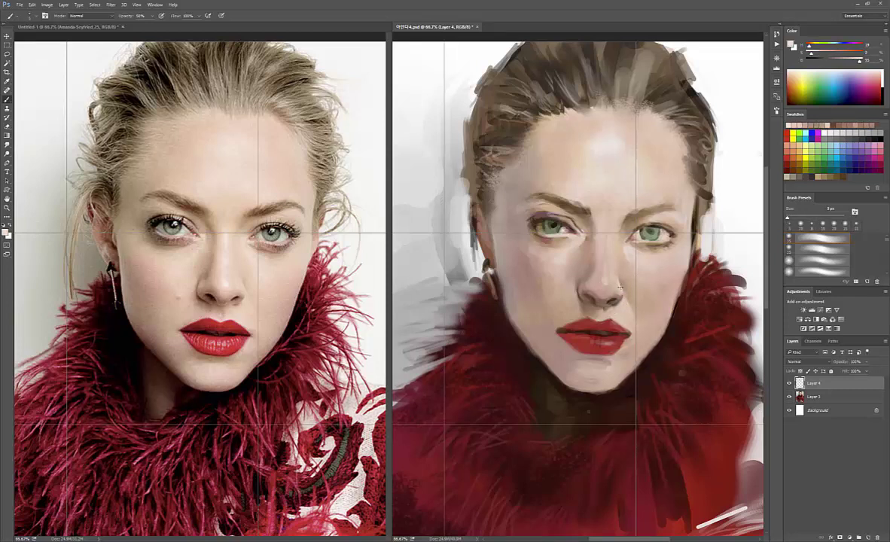
{"action": "key", "text": "bracketright"}
{"action": "key", "text": "bracketright"}
{"action": "key", "text": "bracketright"}
{"action": "left_click", "coordinate": [570, 294], "text": "alt"}
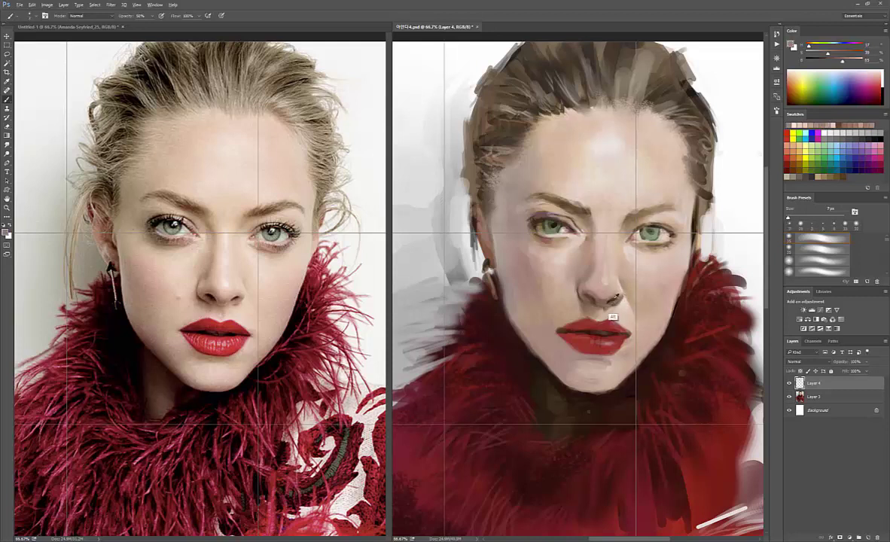
{"action": "left_click", "coordinate": [659, 192], "text": "alt"}
{"action": "left_click", "coordinate": [618, 281], "text": "alt"}
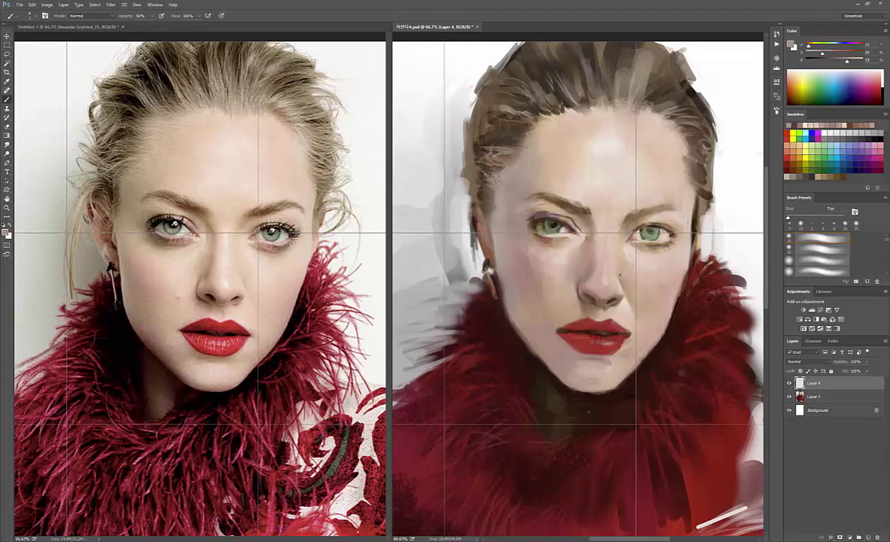
{"action": "key", "text": "bracketright"}
{"action": "left_click", "coordinate": [604, 304], "text": "alt"}
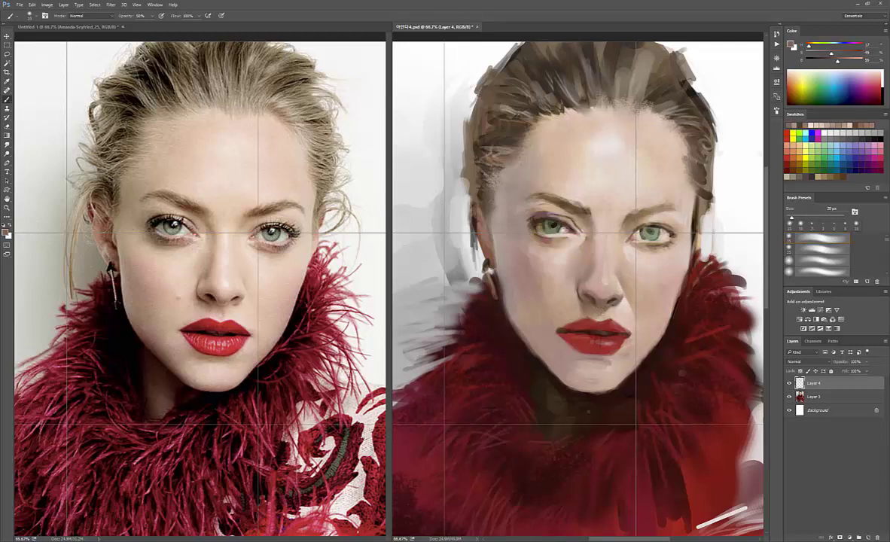
{"action": "left_click", "coordinate": [559, 290], "text": "alt"}
{"action": "key", "text": "bracketright"}
{"action": "key", "text": "bracketright"}
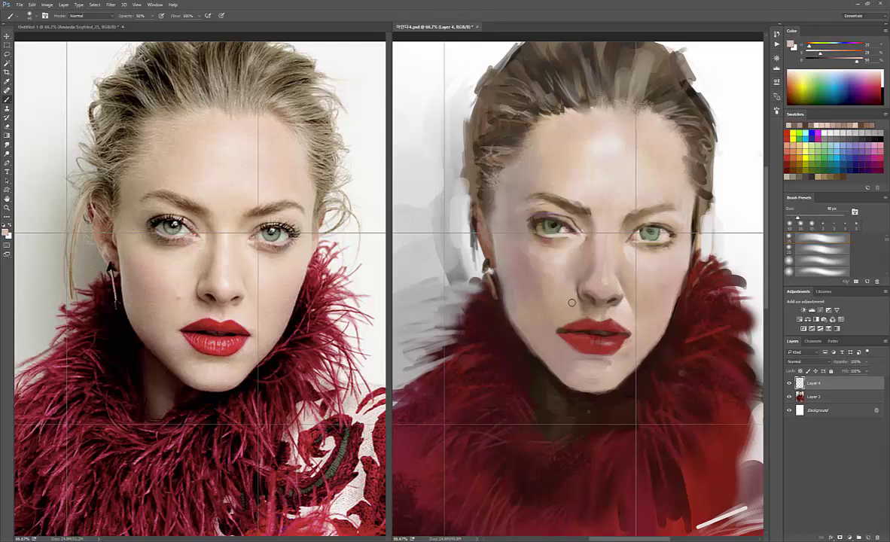
Paint warmer skin above the upper lip with an 8–15 px brush and sample the lip red
{"action": "left_click", "coordinate": [573, 319], "text": "alt"}
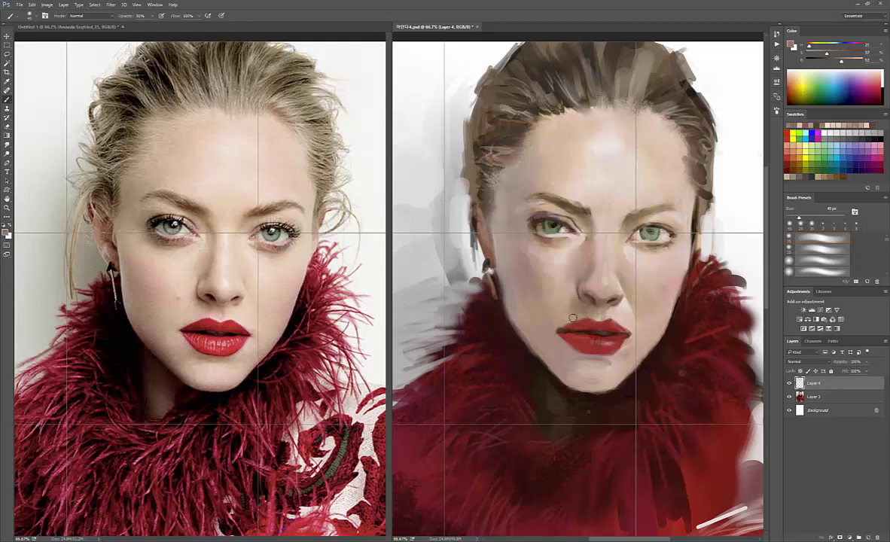
{"action": "left_click", "coordinate": [596, 181], "text": "alt"}
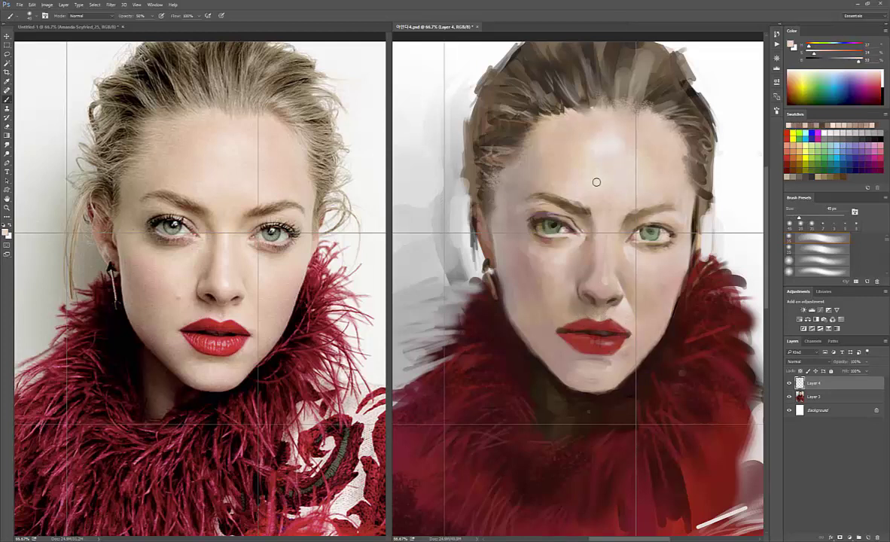
{"action": "key", "text": "bracketleft"}
{"action": "key", "text": "bracketleft"}
{"action": "key", "text": "bracketleft"}
{"action": "key", "text": "bracketright"}
{"action": "key", "text": "bracketright"}
{"action": "key", "text": "bracketright"}
{"action": "key", "text": "bracketleft"}
{"action": "left_click", "coordinate": [580, 285], "text": "alt"}
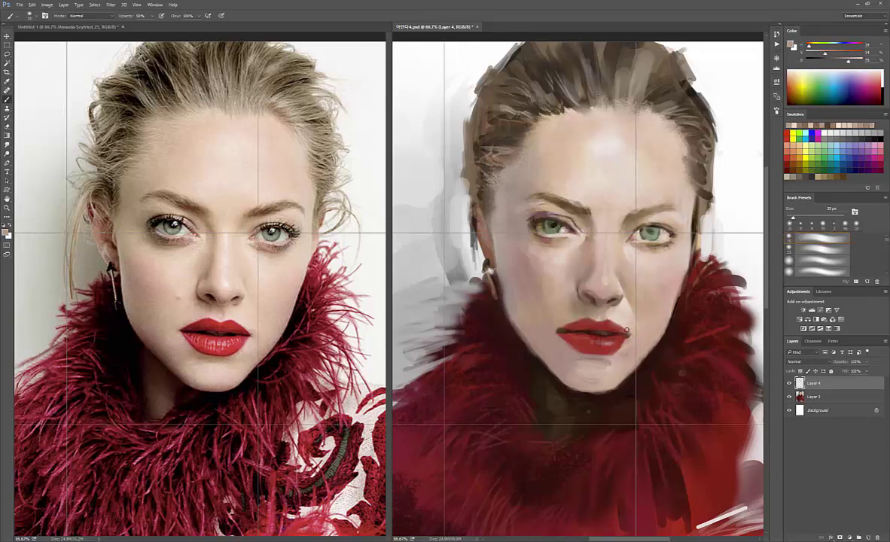
{"action": "left_click", "coordinate": [631, 334], "text": "alt"}
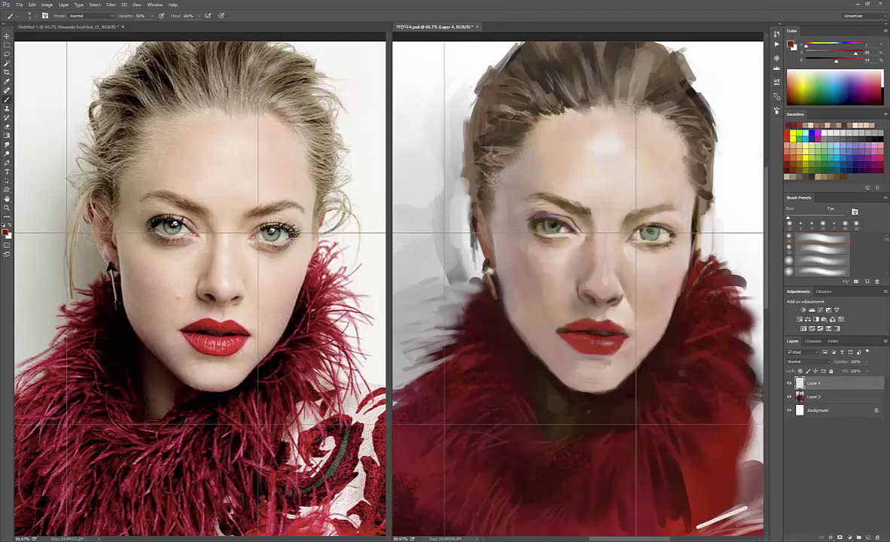
Sample darker reds and paint the lower lip edge with a 20–30 px brush
{"action": "key", "text": "bracketleft"}
{"action": "key", "text": "bracketleft"}
{"action": "key", "text": "bracketleft"}
{"action": "key", "text": "bracketright"}
{"action": "key", "text": "bracketright"}
{"action": "key", "text": "bracketright"}
{"action": "left_click", "coordinate": [562, 344], "text": "alt"}
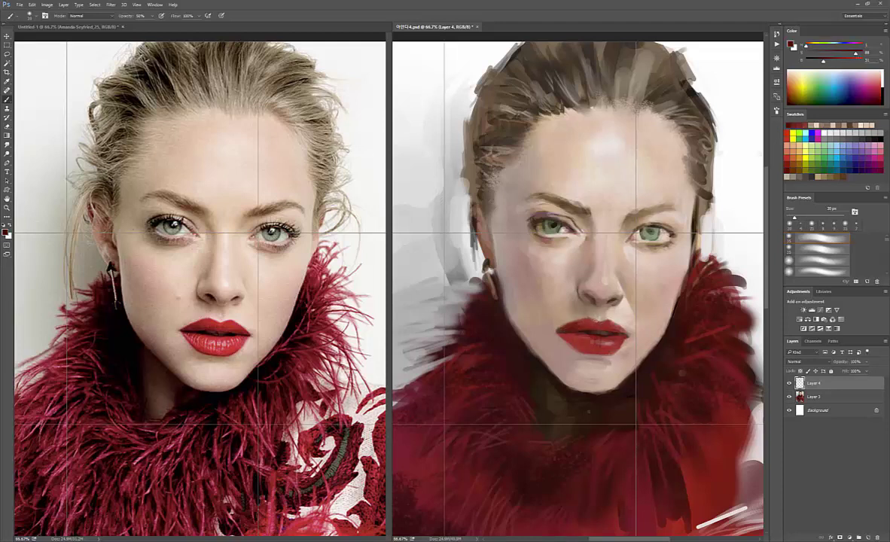
{"action": "key", "text": "bracketleft"}
{"action": "key", "text": "bracketright"}
{"action": "left_click", "coordinate": [596, 342], "text": "alt"}
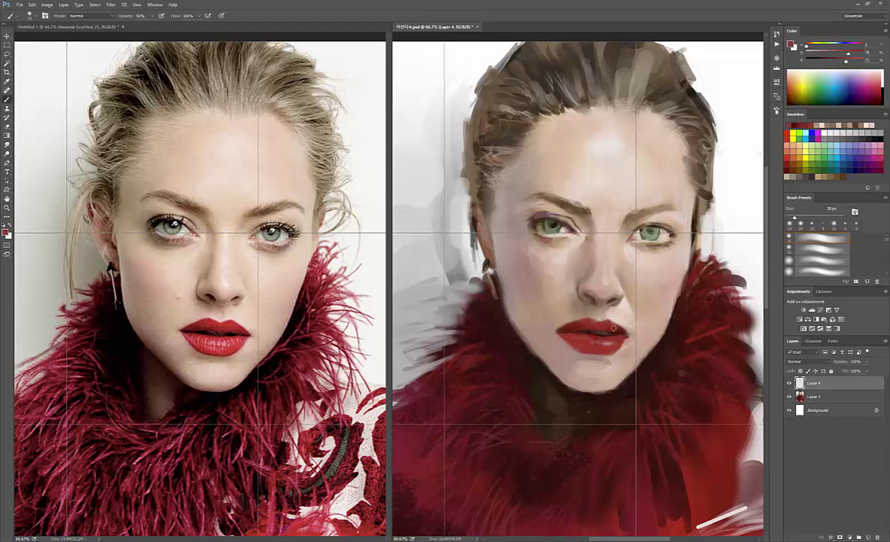
Shade the lips with sampled reds and light skin tones using a 10–25 px brush
{"action": "left_click", "coordinate": [627, 348], "text": "alt"}
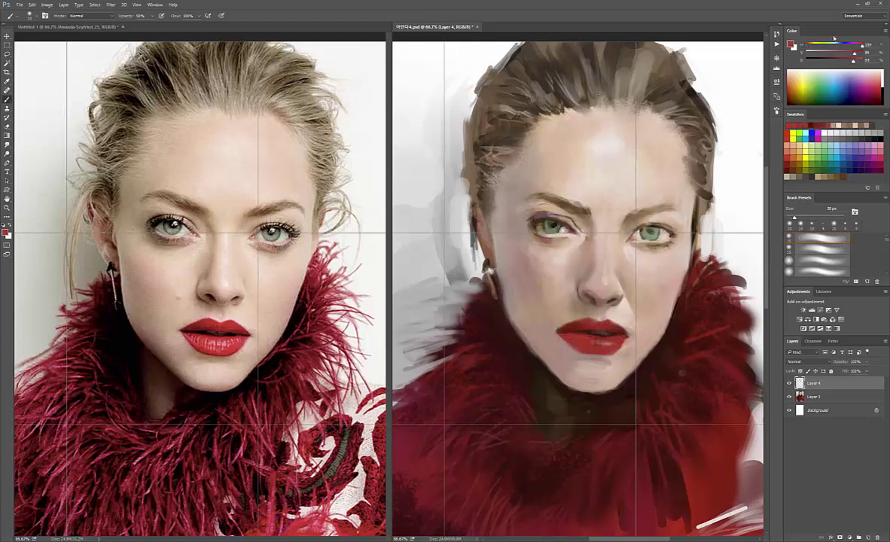
{"action": "left_click", "coordinate": [612, 340], "text": "alt"}
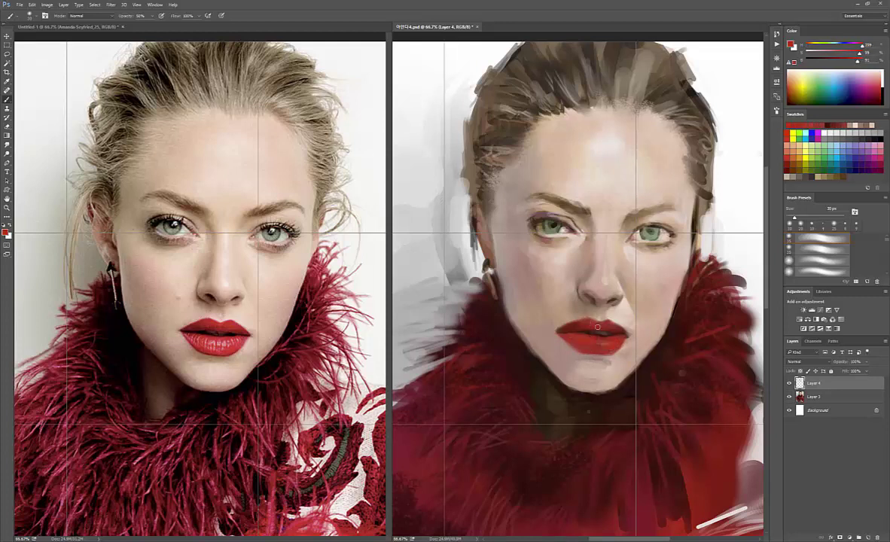
{"action": "left_click", "coordinate": [572, 343], "text": "alt"}
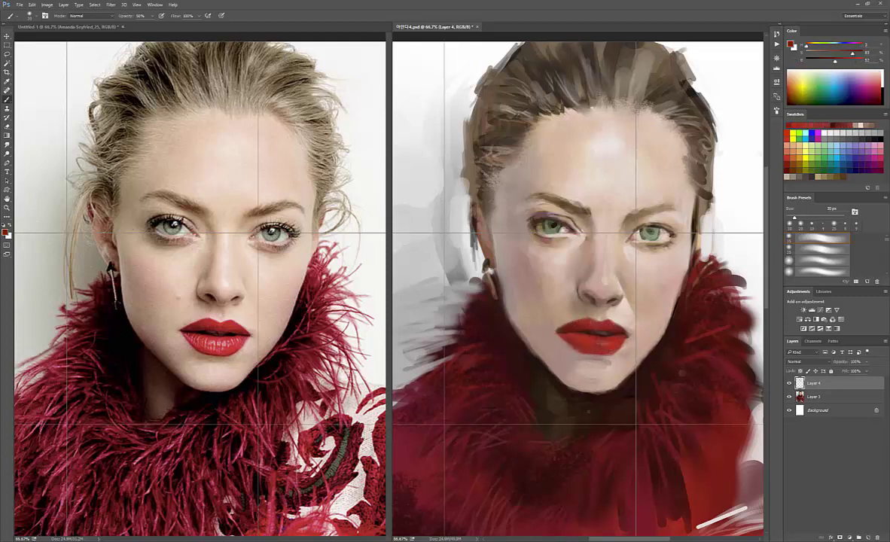
{"action": "left_click", "coordinate": [629, 333], "text": "alt"}
{"action": "key", "text": "bracketleft"}
{"action": "key", "text": "bracketleft"}
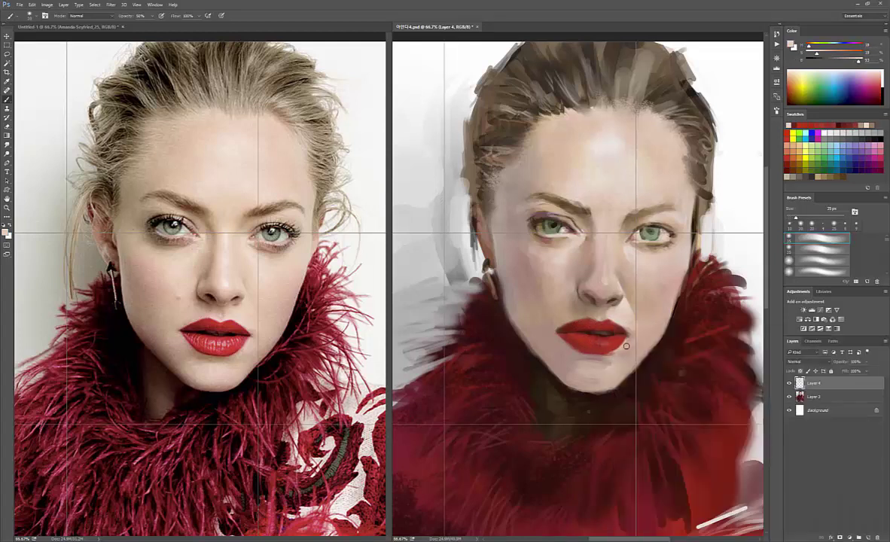
{"action": "key", "text": "bracketright"}
{"action": "key", "text": "bracketright"}
{"action": "left_click", "coordinate": [583, 320], "text": "alt"}
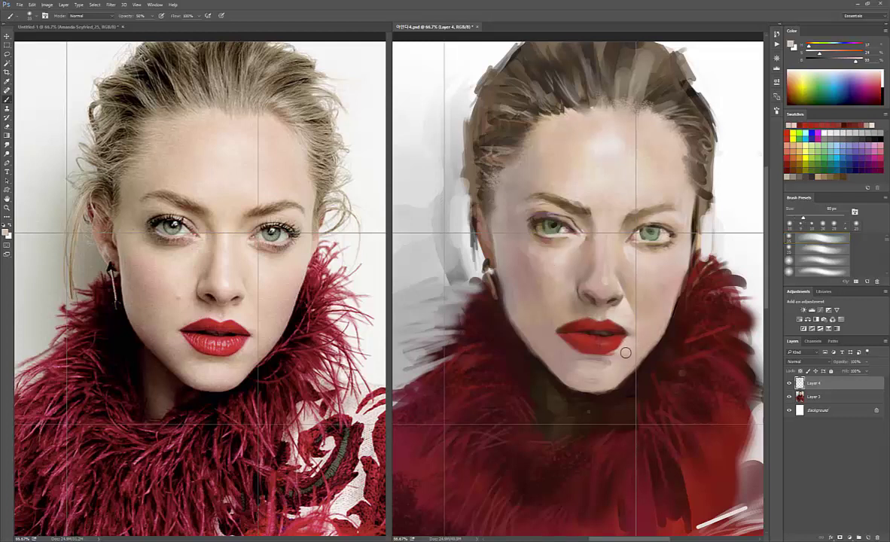
Paint darker skin below the lips and toward the chin with a 30–80 px brush
{"action": "key", "text": "bracketright"}
{"action": "key", "text": "bracketright"}
{"action": "key", "text": "bracketright"}
{"action": "left_click", "coordinate": [585, 305], "text": "alt"}
{"action": "key", "text": "bracketleft"}
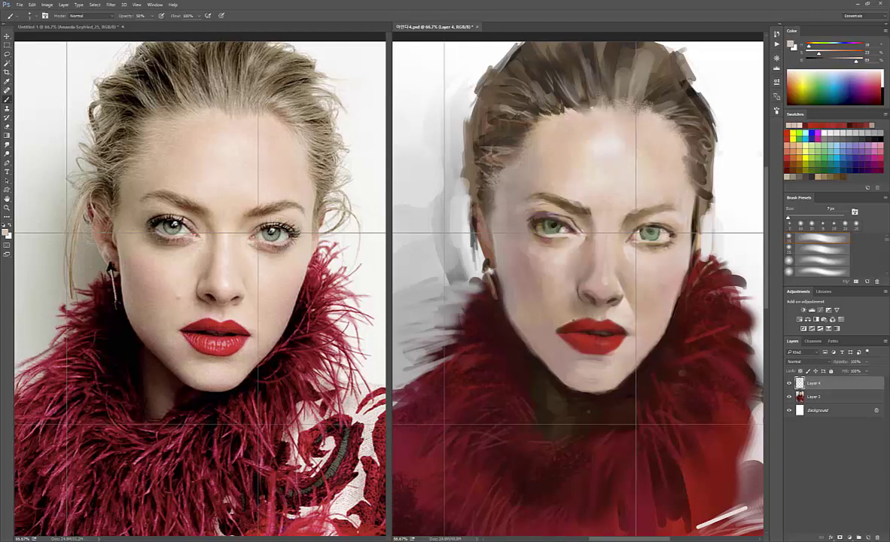
{"action": "key", "text": "bracketright"}
{"action": "key", "text": "bracketright"}
{"action": "key", "text": "bracketright"}
{"action": "left_click", "coordinate": [574, 318], "text": "alt"}
{"action": "left_click", "coordinate": [572, 323], "text": "alt"}
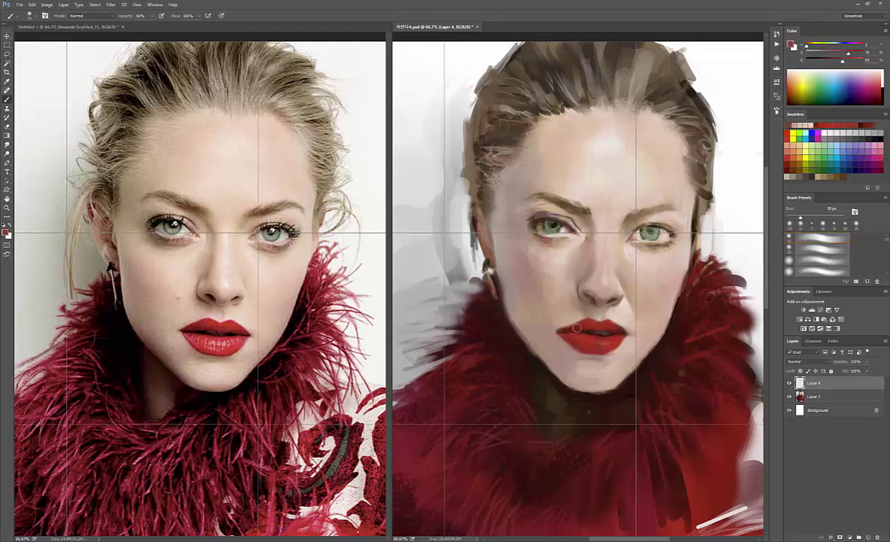
Add pinkish highlights and deeper red to the lips with a 9–25 px brush
{"action": "key", "text": "bracketleft"}
{"action": "key", "text": "bracketleft"}
{"action": "key", "text": "bracketleft"}
{"action": "key", "text": "bracketleft"}
{"action": "key", "text": "bracketleft"}
{"action": "key", "text": "bracketleft"}
{"action": "left_click", "coordinate": [550, 279], "text": "alt"}
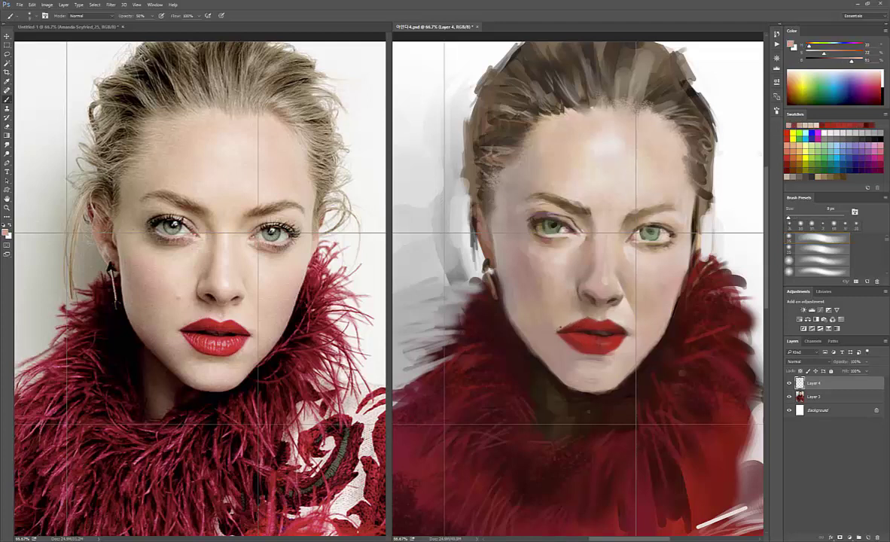
{"action": "left_click", "coordinate": [592, 342], "text": "alt"}
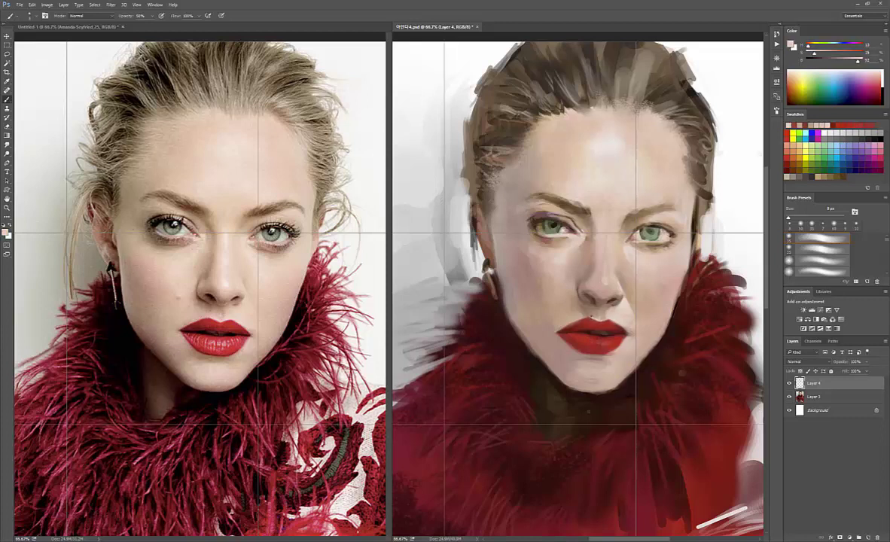
{"action": "key", "text": "bracketright"}
{"action": "key", "text": "bracketright"}
{"action": "key", "text": "bracketright"}
{"action": "left_click", "coordinate": [592, 343], "text": "alt"}
{"action": "key", "text": "bracketleft"}
{"action": "key", "text": "bracketleft"}
{"action": "key", "text": "bracketleft"}
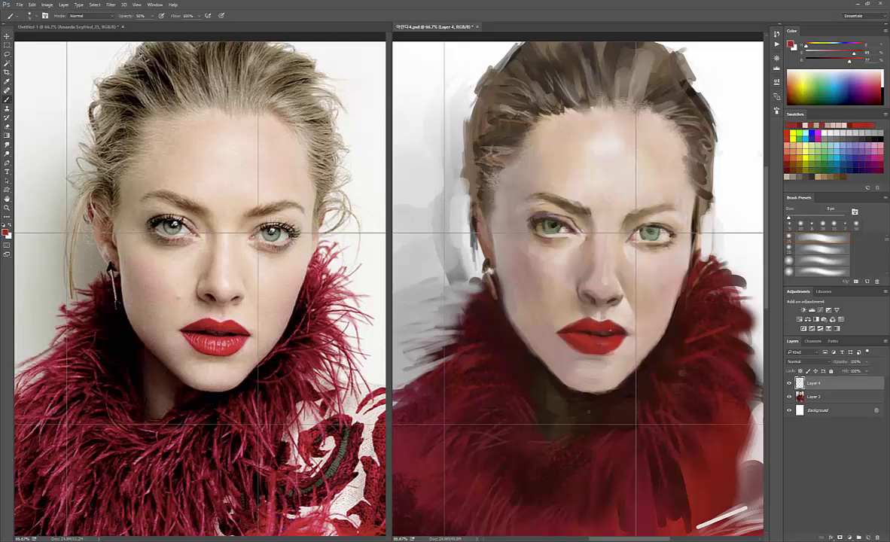
{"action": "left_click", "coordinate": [590, 342], "text": "alt"}
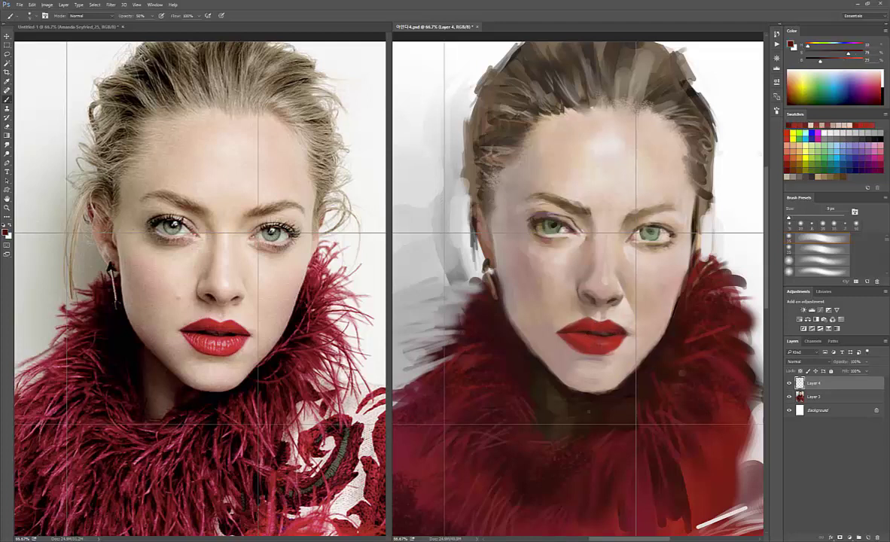
Saturate the lip red and touch up the lips and adjacent skin with a 7 px brush
{"action": "left_click_drag", "start_coordinate": [849, 53], "coordinate": [855, 55]}
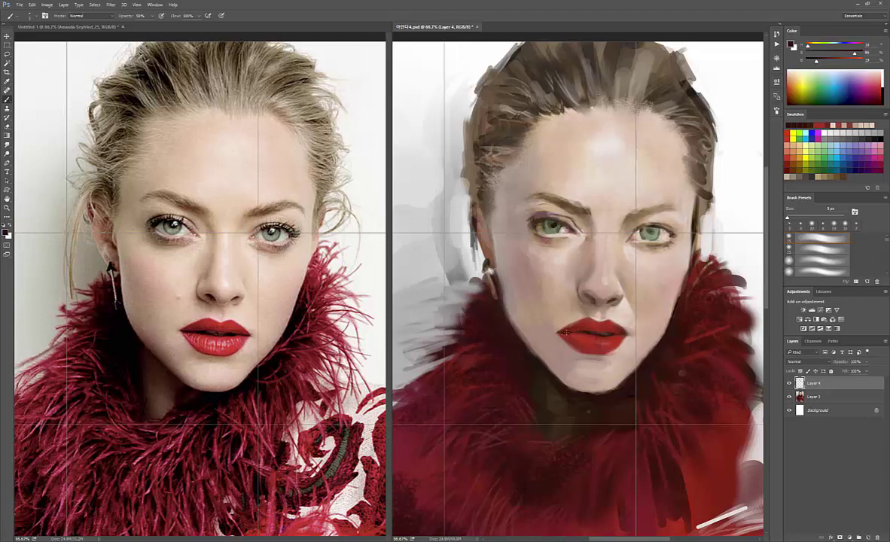
{"action": "key", "text": "bracketright"}
{"action": "key", "text": "bracketright"}
{"action": "key", "text": "bracketright"}
{"action": "left_click", "coordinate": [604, 341], "text": "alt"}
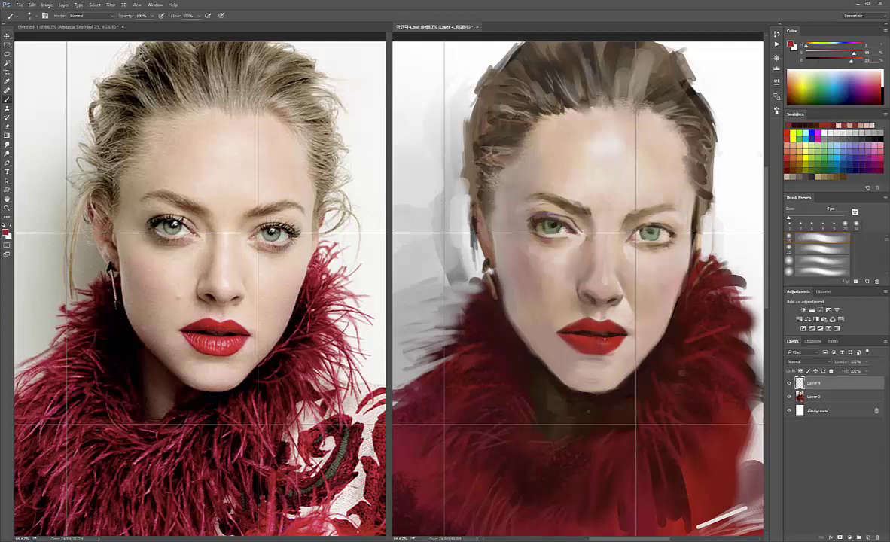
{"action": "left_click", "coordinate": [564, 314], "text": "alt"}
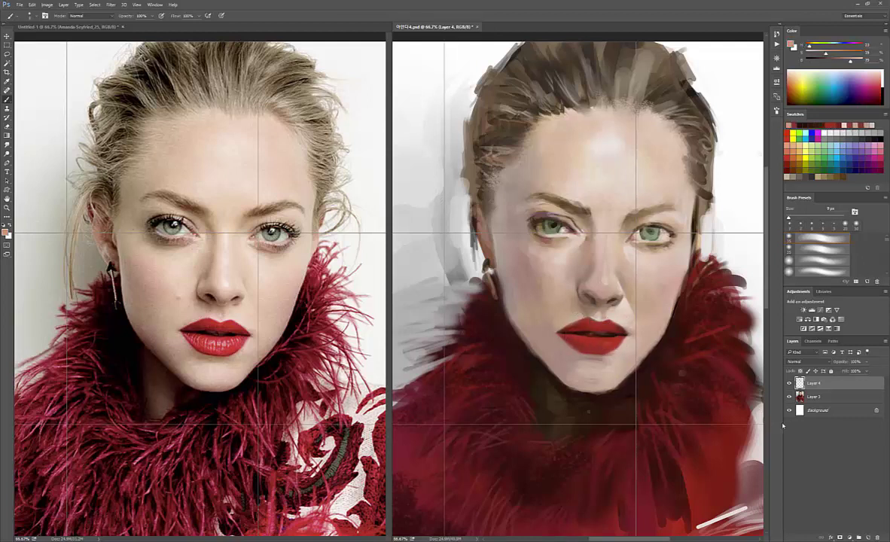
Merge the lip strokes into Layer 3 and copy the lassoed upper lip to a new layer
{"action": "key", "text": "ctrl+e"}
{"action": "key", "text": "l"}
{"action": "left_click_drag", "start_coordinate": [570, 324], "coordinate": [587, 339]}
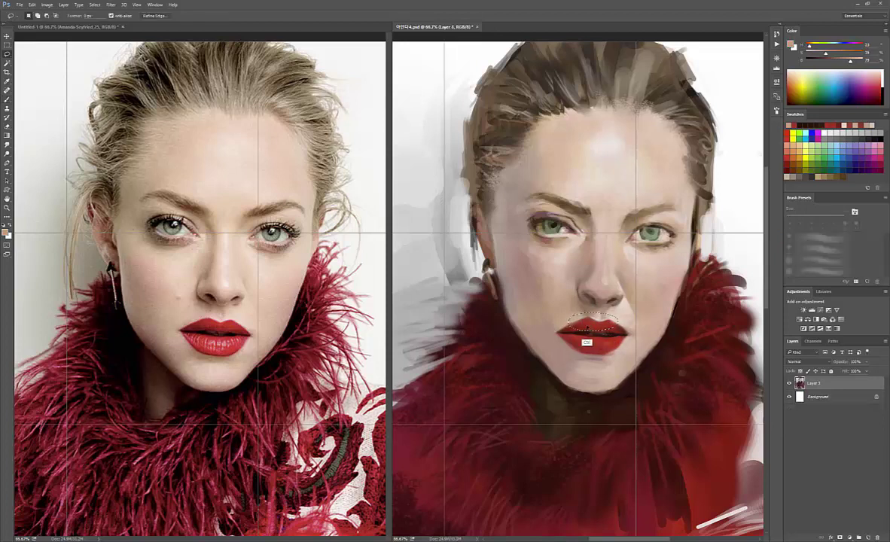
{"action": "key", "text": "ctrl+j"}
{"action": "key", "text": "v"}
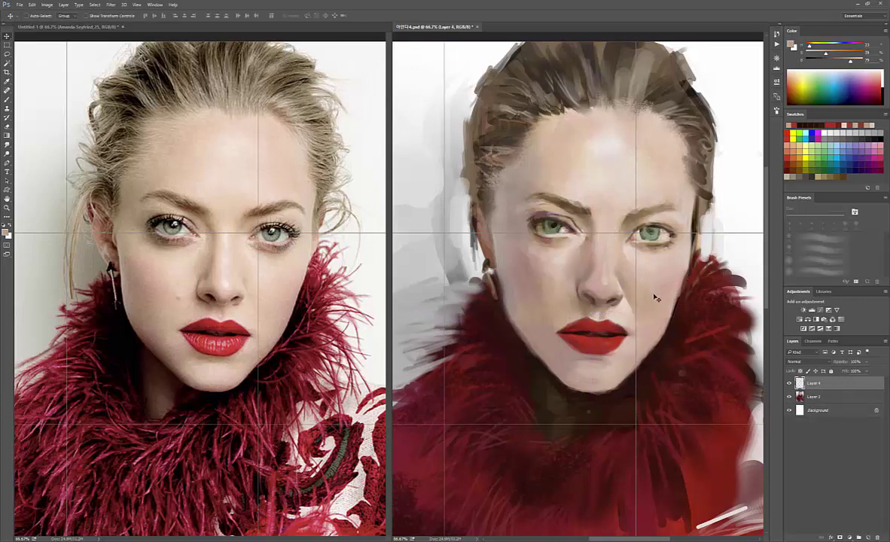
Return to the Brush tool and sample dark reds from the painting
{"action": "key", "text": "b"}
{"action": "left_click", "coordinate": [622, 393], "text": "alt"}
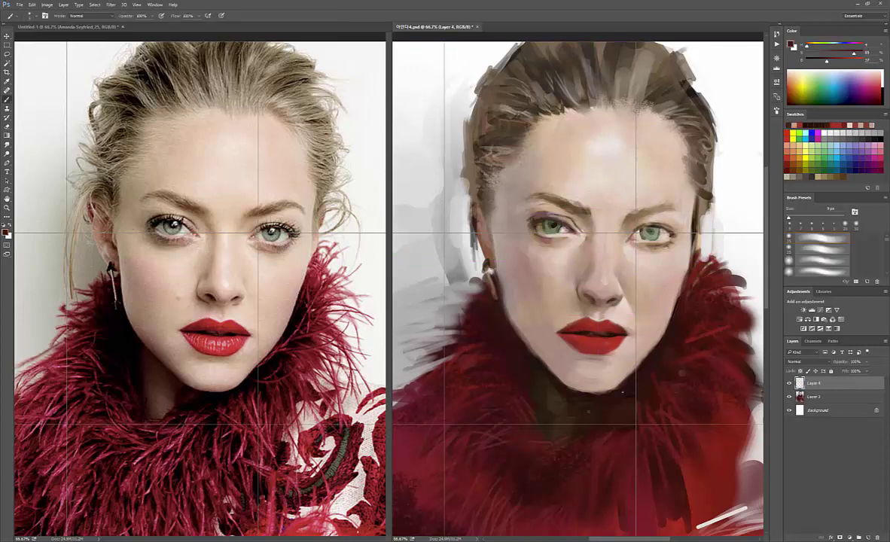
{"action": "left_click", "coordinate": [638, 379], "text": "alt"}
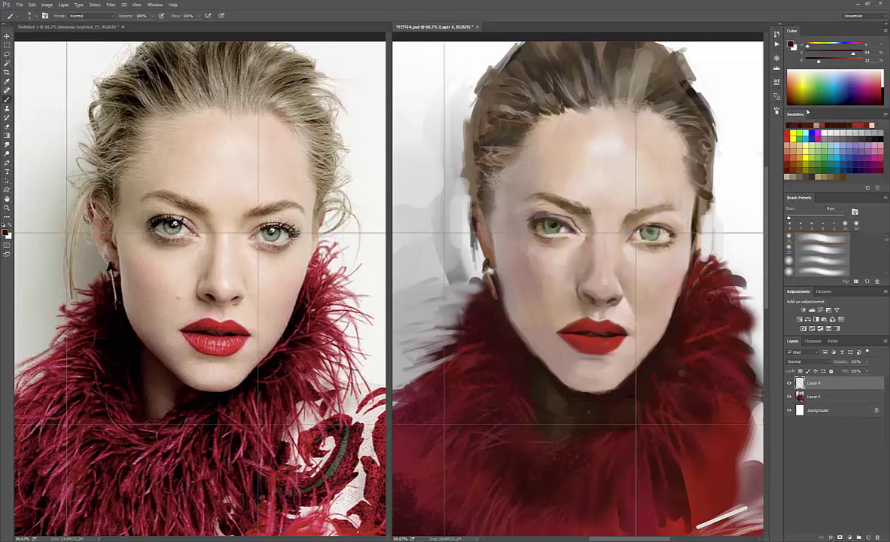
{"action": "right_click", "coordinate": [603, 407]}
{"action": "key", "text": "Escape"}
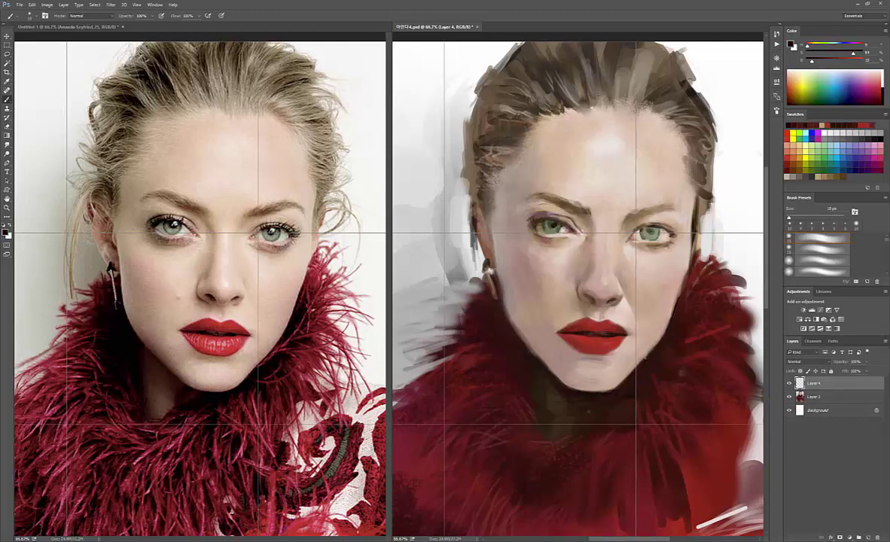
Sample skin, hair-brown, grey and dark tones from the painting with a 20 px brush
{"action": "left_click", "coordinate": [626, 286], "text": "alt"}
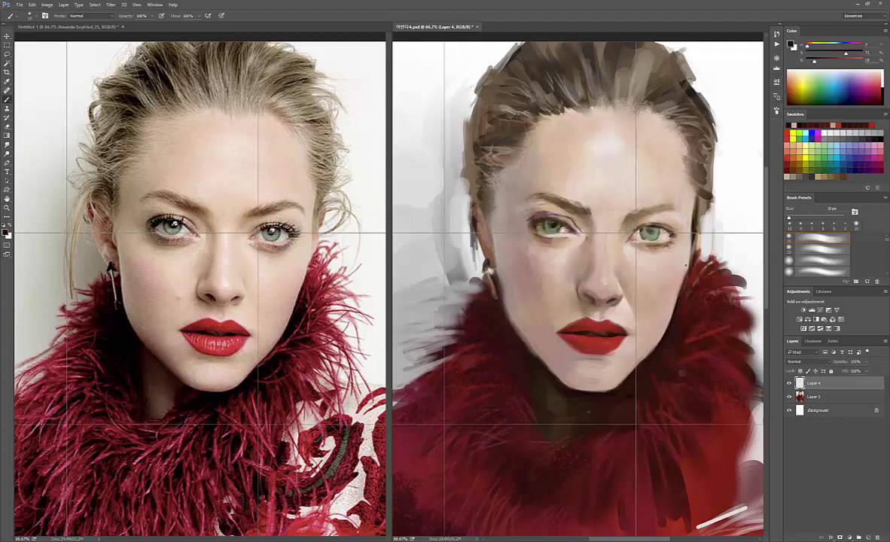
{"action": "left_click", "coordinate": [629, 260], "text": "alt"}
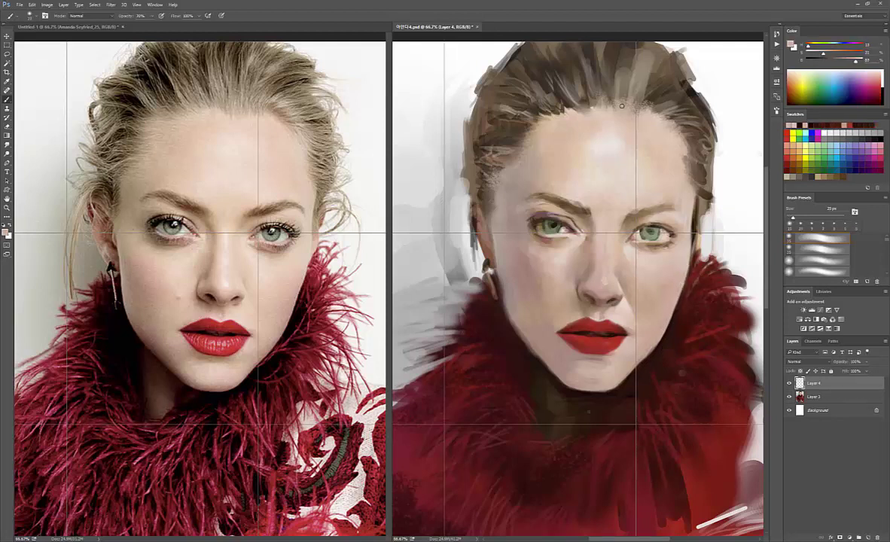
{"action": "left_click", "coordinate": [498, 287], "text": "alt"}
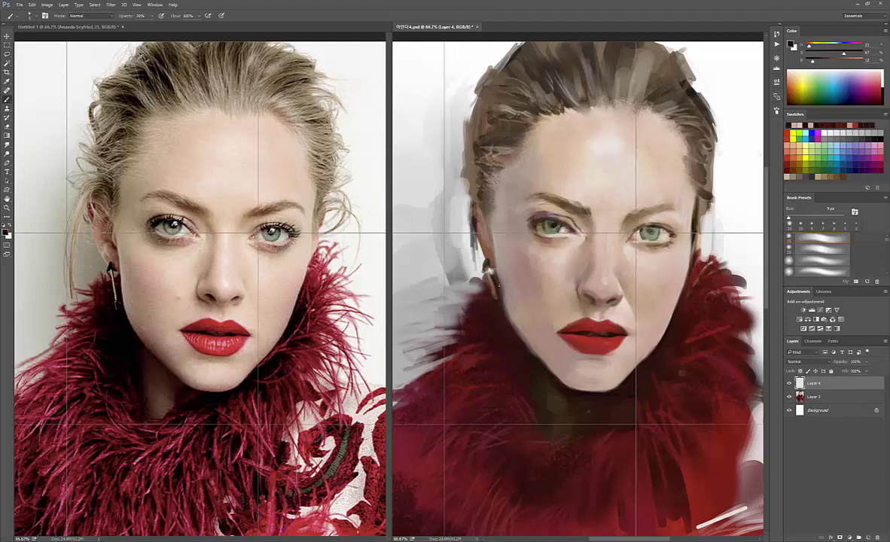
{"action": "key", "text": "bracketright"}
{"action": "key", "text": "bracketright"}
{"action": "key", "text": "bracketright"}
{"action": "left_click", "coordinate": [468, 275], "text": "alt"}
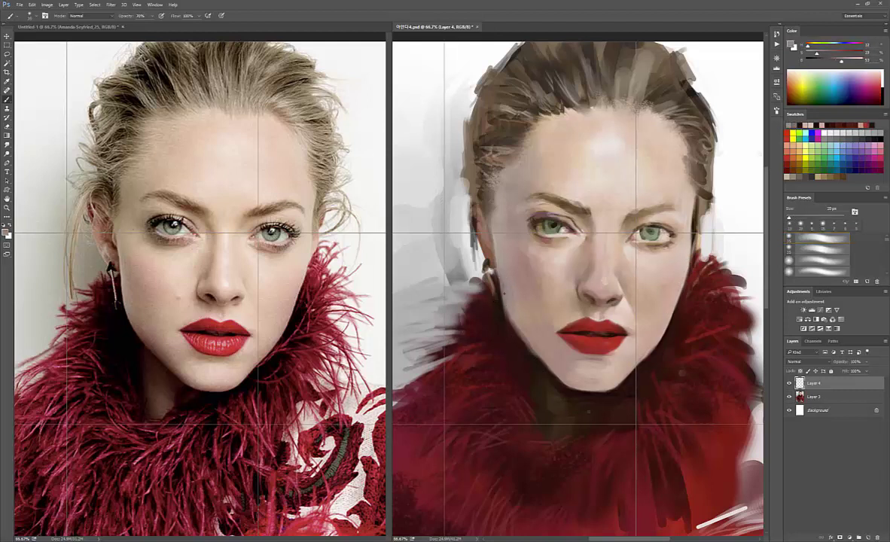
{"action": "left_click", "coordinate": [510, 323], "text": "alt"}
{"action": "left_click", "coordinate": [475, 305], "text": "alt"}
{"action": "left_click", "coordinate": [525, 349], "text": "alt"}
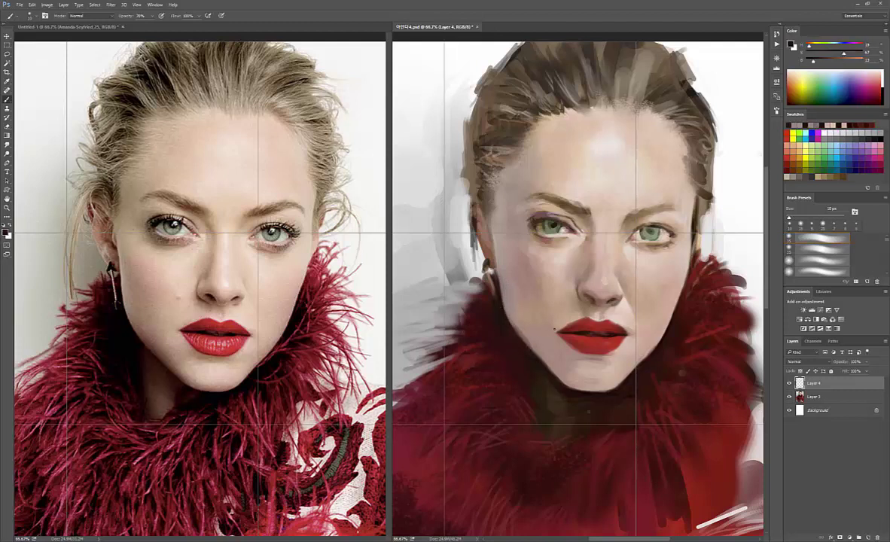
{"action": "left_click", "coordinate": [523, 330], "text": "alt"}
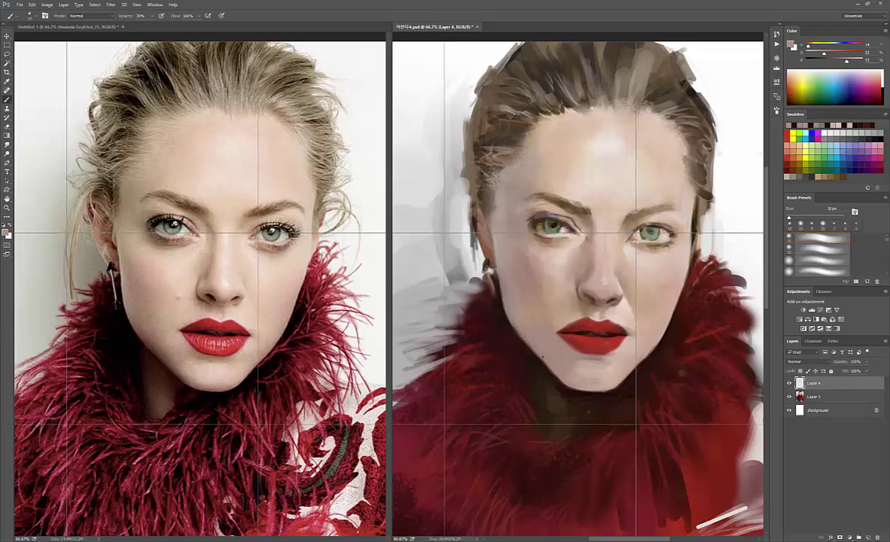
Choose a 30 px brush and shift a sampled dark colour toward warm brown
{"action": "right_click", "coordinate": [546, 208]}
{"action": "double_click", "coordinate": [566, 316]}
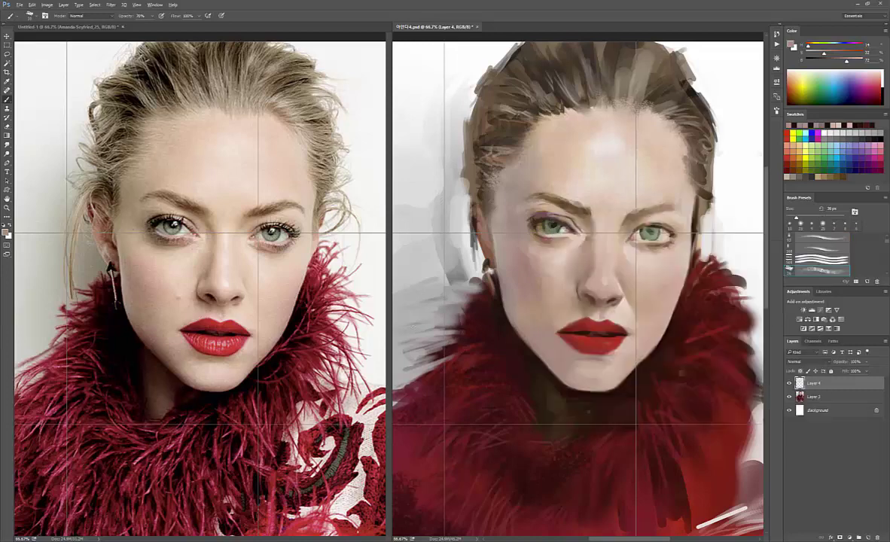
{"action": "left_click", "coordinate": [523, 353], "text": "alt"}
{"action": "left_click_drag", "start_coordinate": [814, 47], "coordinate": [810, 46]}
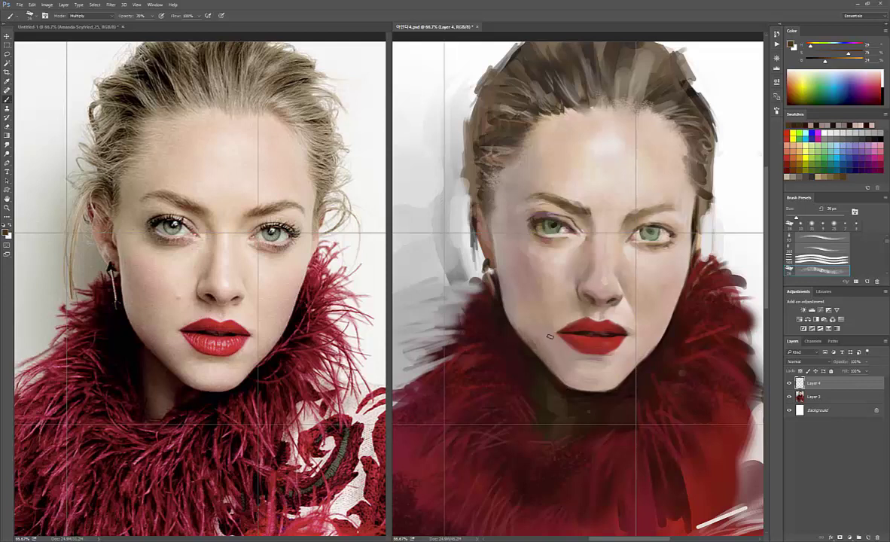
Set a 60 px eraser, then try Color blending and return to Normal at 100% opacity
{"action": "key", "text": "e"}
{"action": "key", "text": "bracketleft"}
{"action": "key", "text": "bracketleft"}
{"action": "key", "text": "bracketleft"}
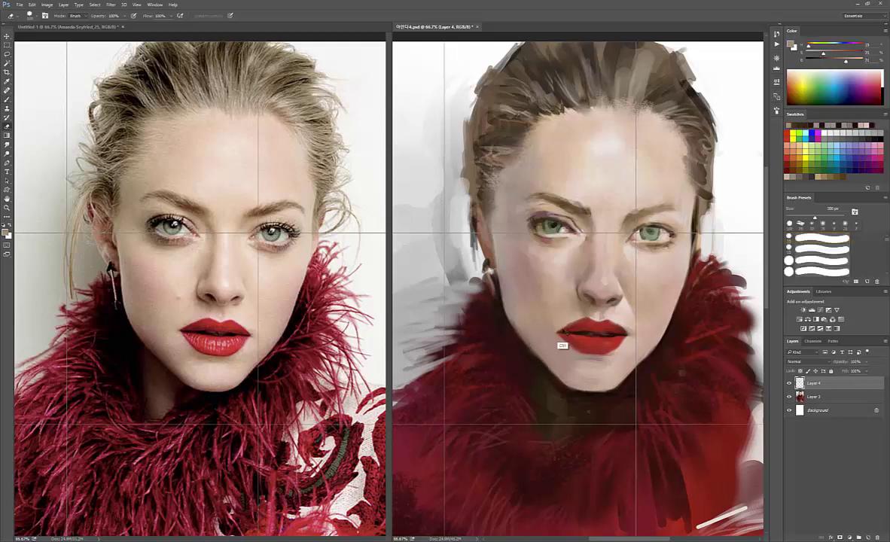
{"action": "key", "text": "shift+alt+c"}
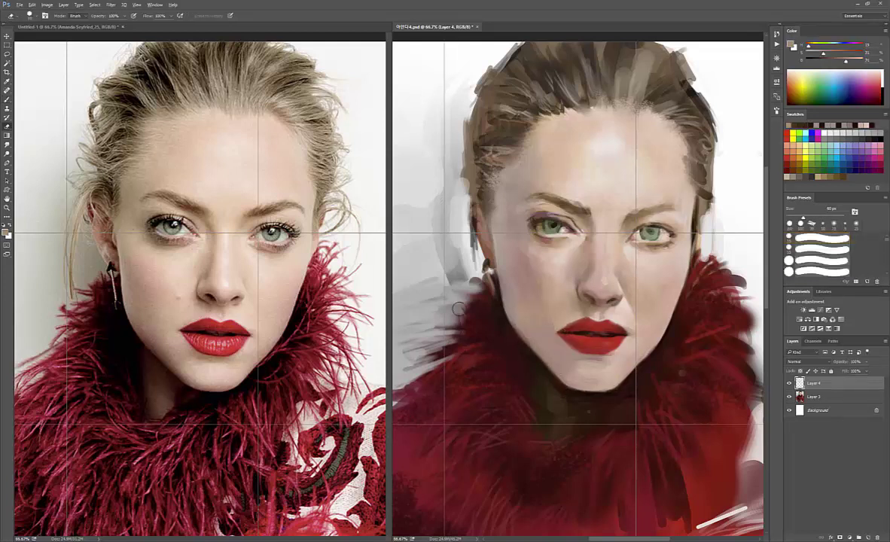
{"action": "key", "text": "b"}
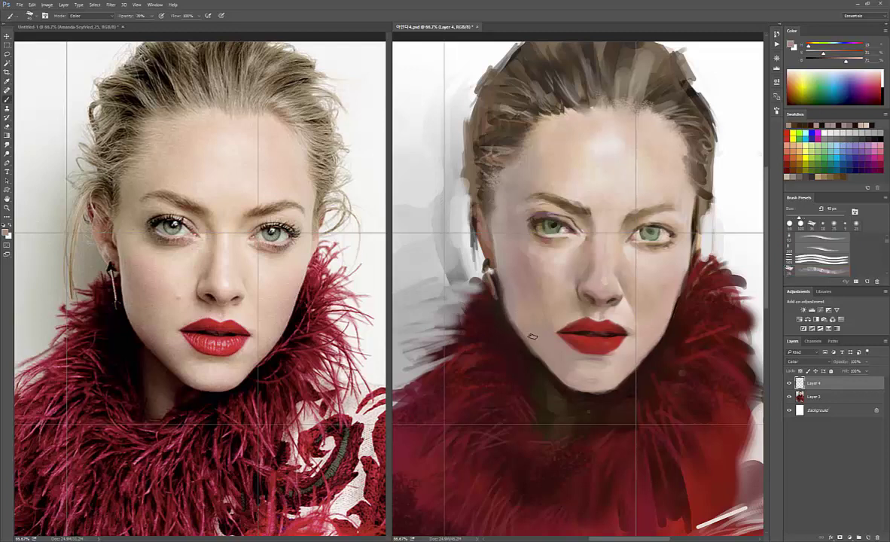
{"action": "key", "text": "bracketright"}
{"action": "key", "text": "8"}
{"action": "key", "text": "0"}
{"action": "key", "text": "shift+alt+n"}
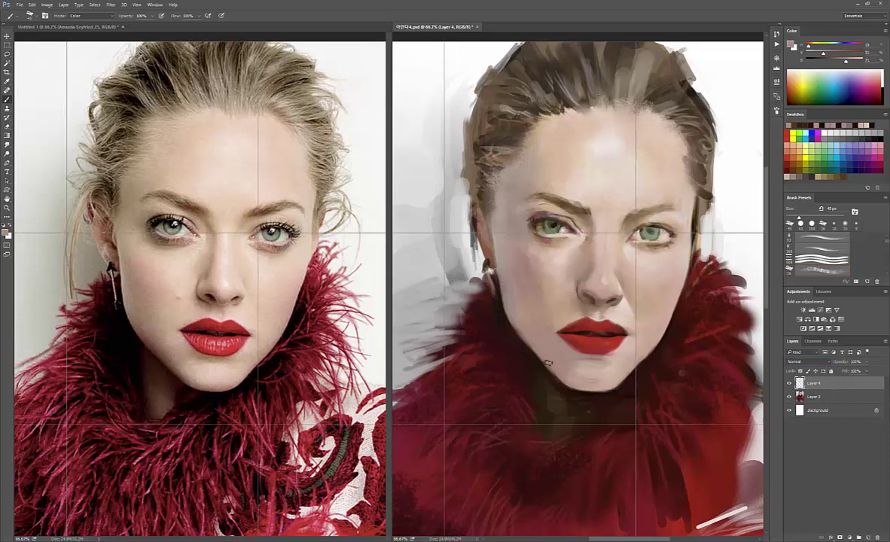
Sample chin and pale face skin tones with the brush reduced to 15 px
{"action": "left_click", "coordinate": [541, 354], "text": "alt"}
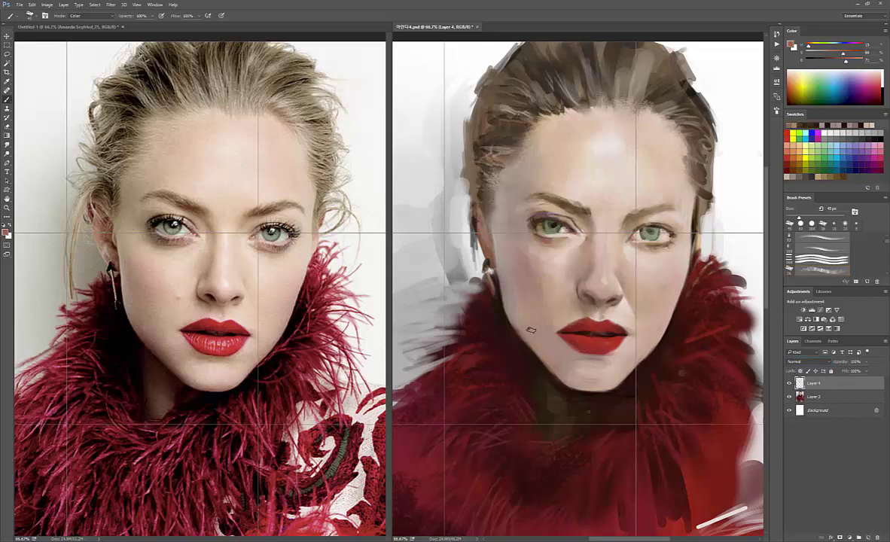
{"action": "left_click", "coordinate": [513, 340], "text": "alt"}
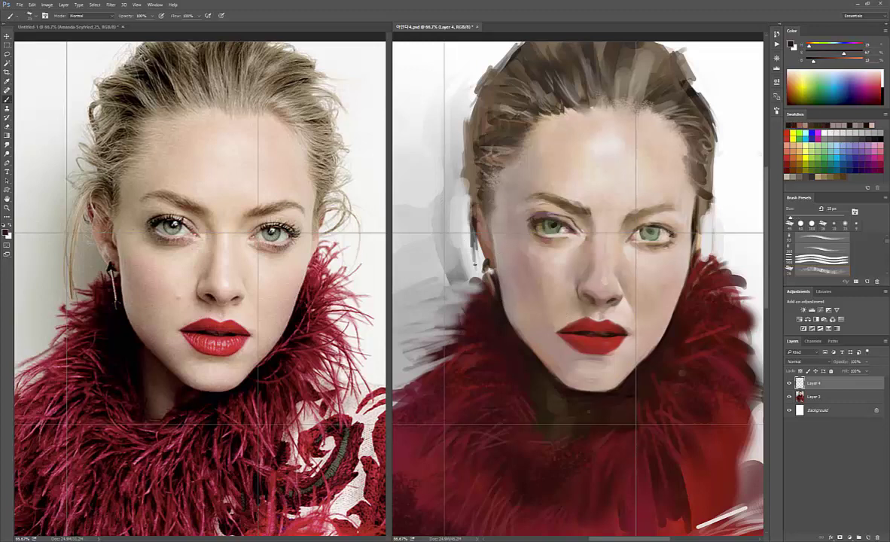
{"action": "key", "text": "bracketleft"}
{"action": "key", "text": "bracketleft"}
{"action": "key", "text": "bracketleft"}
{"action": "left_click", "coordinate": [456, 252], "text": "alt"}
{"action": "left_click", "coordinate": [494, 243], "text": "alt"}
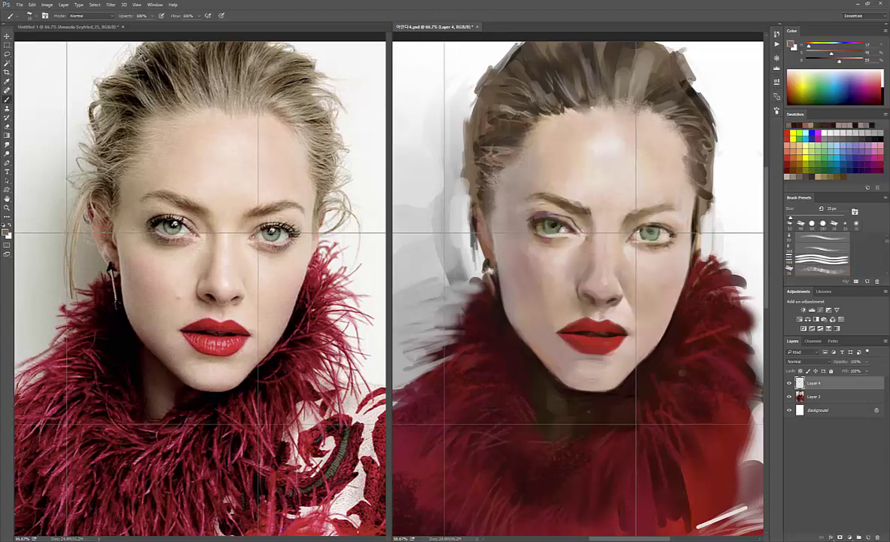
{"action": "left_click", "coordinate": [456, 235], "text": "alt"}
Lasso the left eye and cheek edge and rotate it slightly with Free Transform
{"action": "left_click", "coordinate": [456, 230], "text": "alt"}
{"action": "key", "text": "l"}
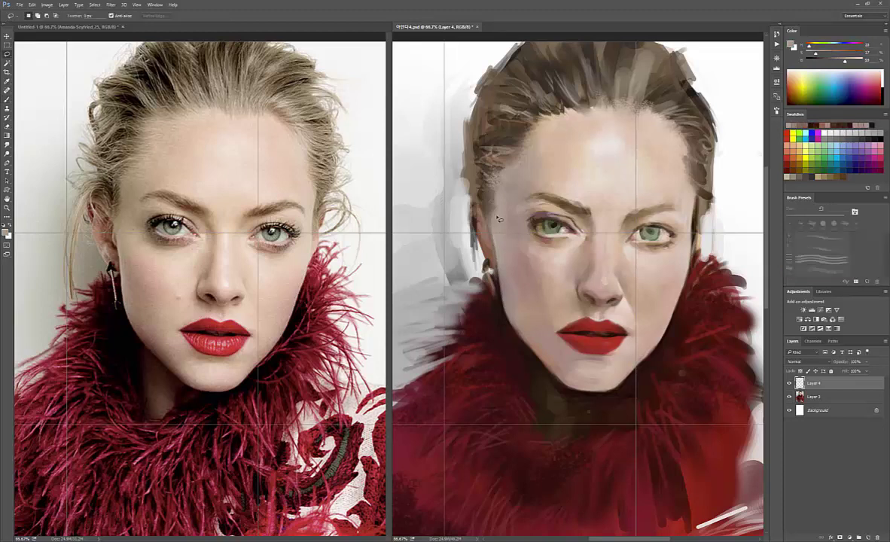
{"action": "key", "text": "v"}
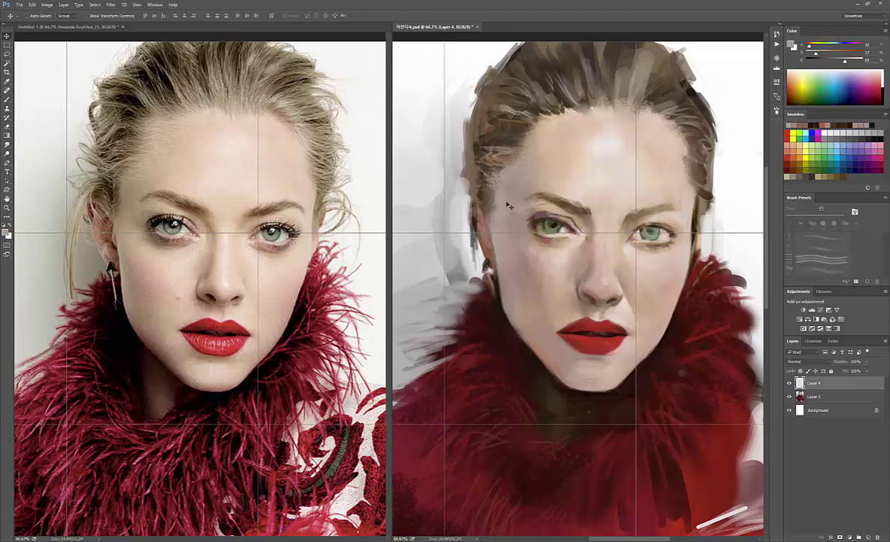
{"action": "key", "text": "ctrl+t"}
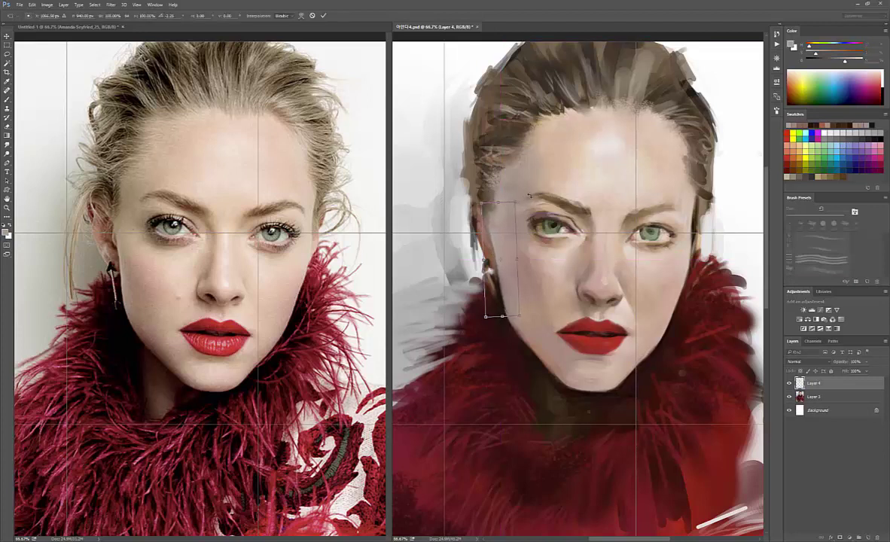
{"action": "right_click", "coordinate": [520, 195]}
{"action": "key", "text": "Escape"}
{"action": "left_click_drag", "start_coordinate": [520, 196], "coordinate": [526, 191]}
{"action": "key", "text": "Return"}
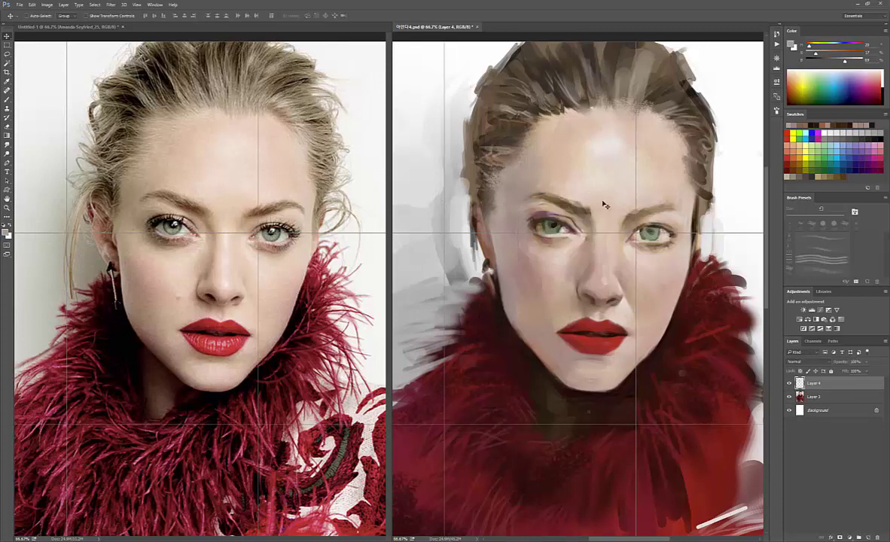
{"action": "key", "text": "b"}
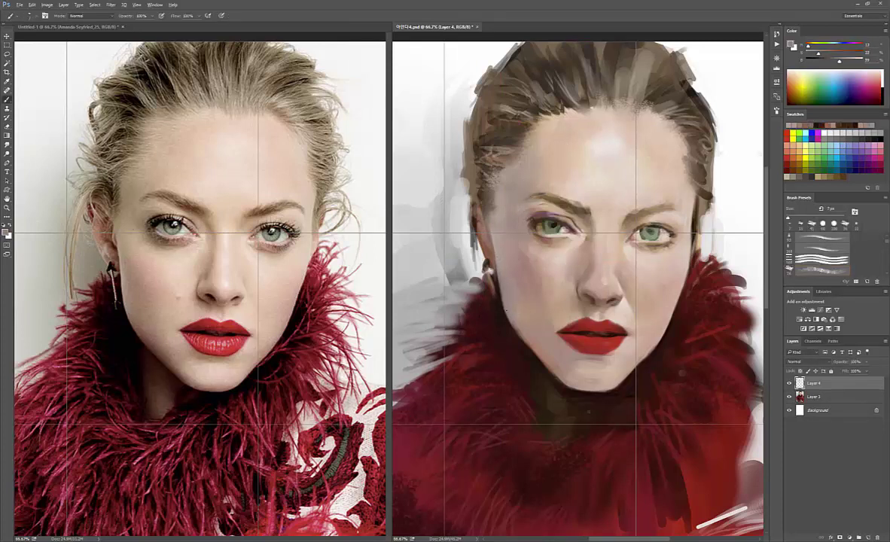
Flip the canvas to check proportions and hide guides on both painting and reference
{"action": "left_click", "coordinate": [537, 360], "text": "alt"}
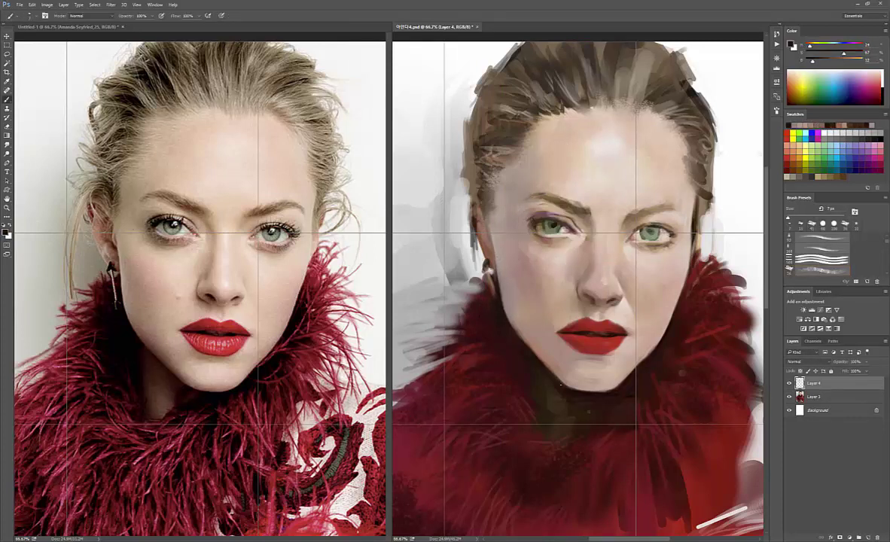
{"action": "key", "text": "h"}
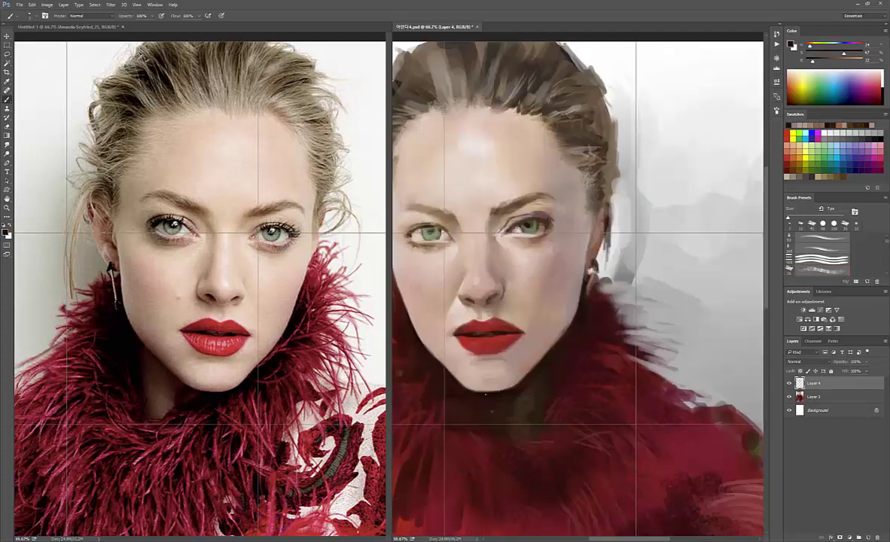
{"action": "key", "text": "h"}
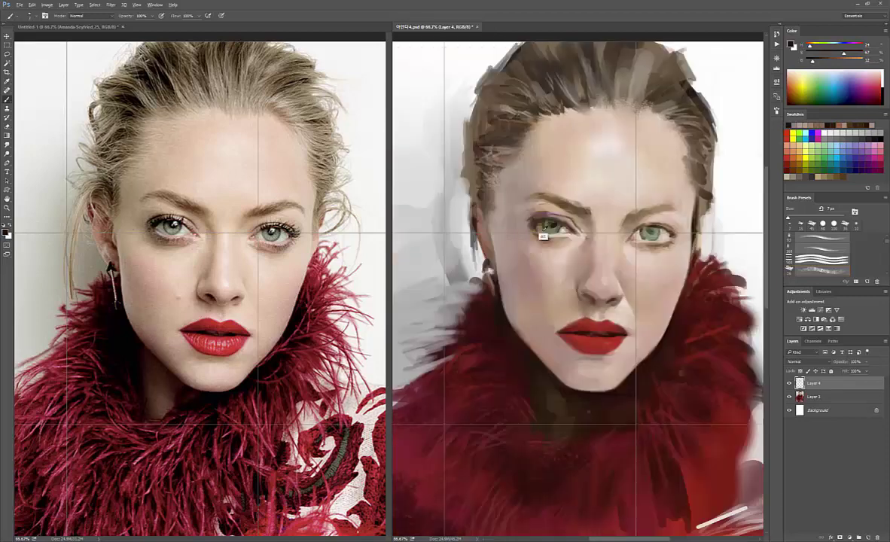
{"action": "left_click", "coordinate": [492, 247], "text": "alt"}
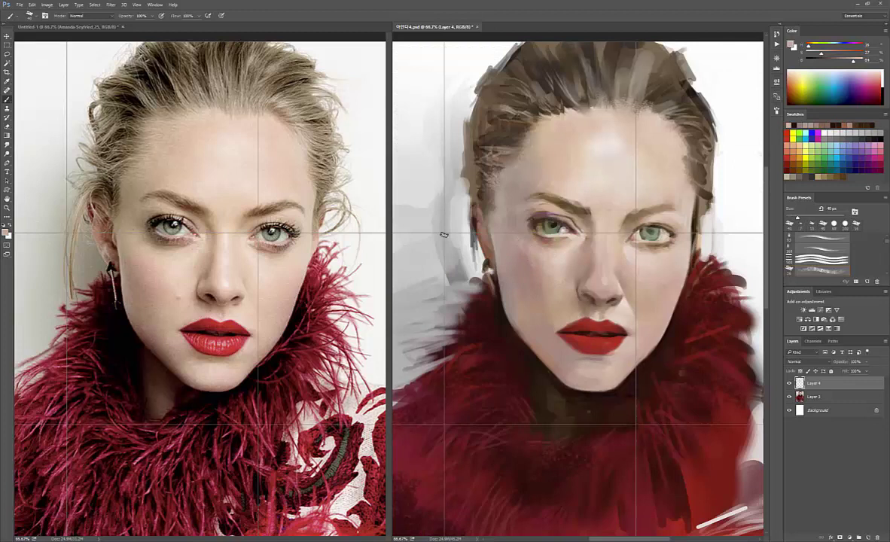
{"action": "key", "text": "ctrl+semicolon"}
{"action": "key", "text": "ctrl+Tab"}
{"action": "key", "text": "ctrl+semicolon"}
{"action": "key", "text": "ctrl+Tab"}
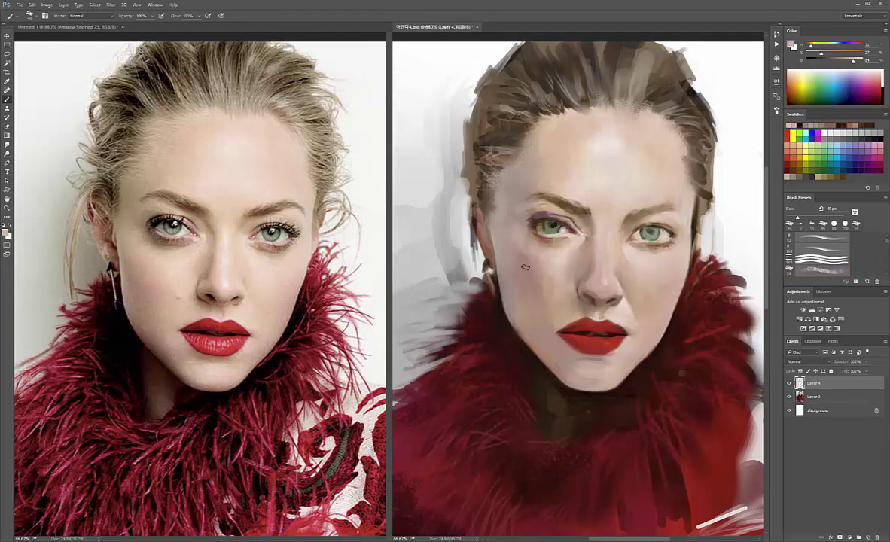
Sample cheek and eye-area tones and repaint the left eye's iris and outer corner
{"action": "left_click", "coordinate": [471, 217], "text": "alt"}
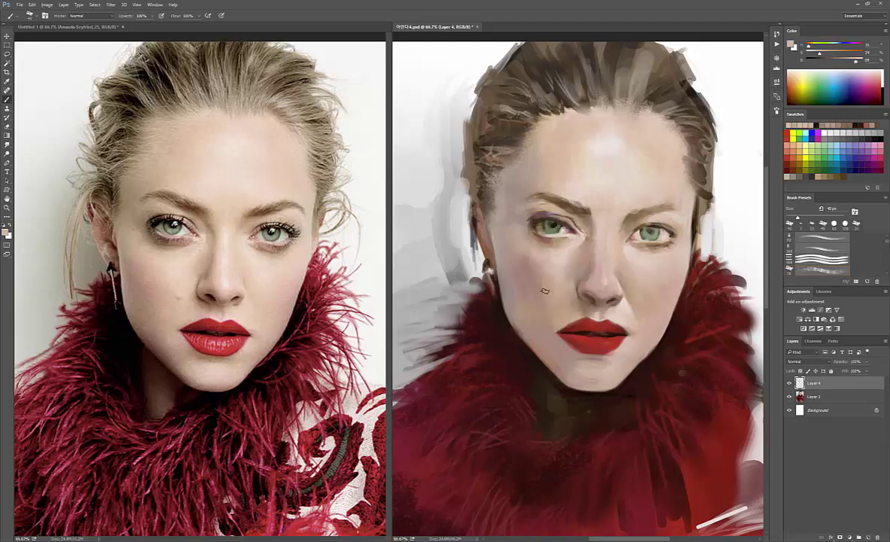
{"action": "left_click", "coordinate": [559, 251], "text": "alt"}
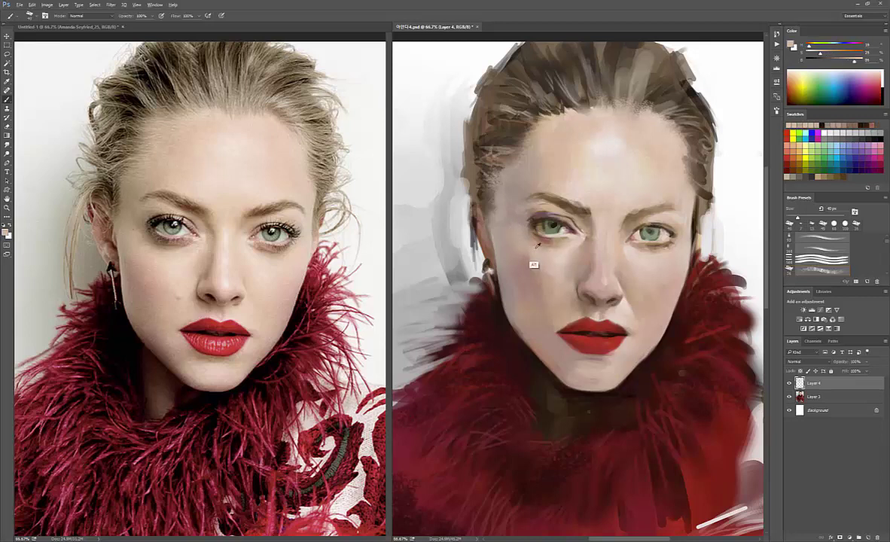
{"action": "left_click", "coordinate": [540, 241], "text": "alt"}
{"action": "left_click", "coordinate": [540, 240], "text": "alt"}
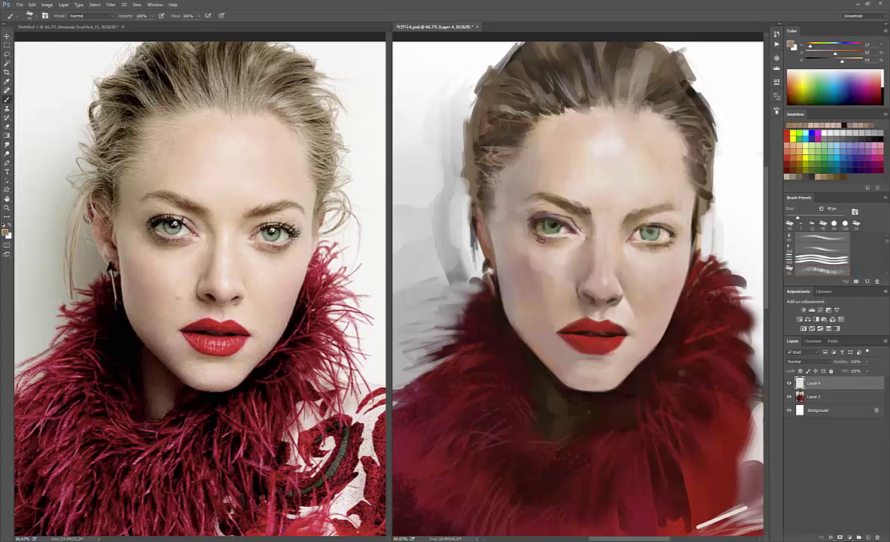
{"action": "left_click_drag", "start_coordinate": [527, 229], "coordinate": [554, 226]}
{"action": "left_click_drag", "start_coordinate": [826, 61], "coordinate": [821, 62]}
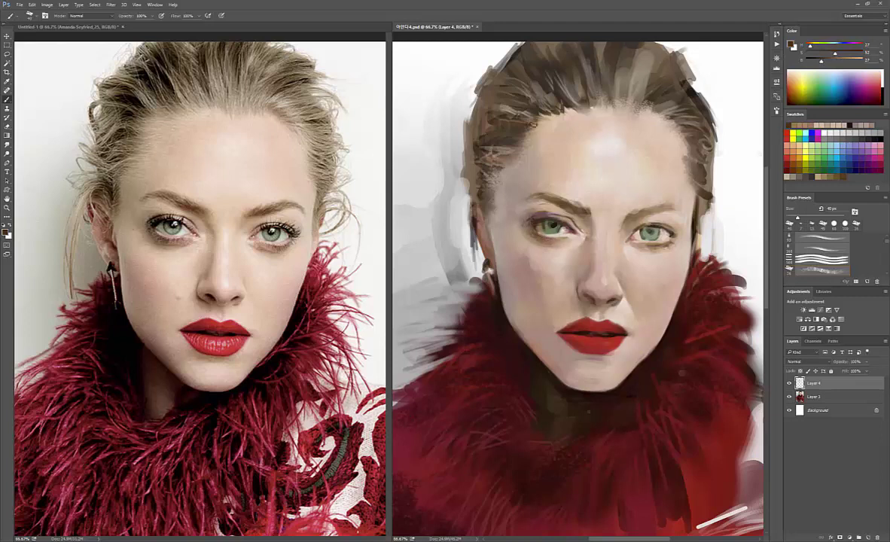
Set up a 35–60 px brush at 50% opacity and sample beside the left eye
{"action": "right_click", "coordinate": [493, 113]}
{"action": "left_click", "coordinate": [714, 89]}
{"action": "left_click_drag", "start_coordinate": [797, 218], "coordinate": [803, 218]}
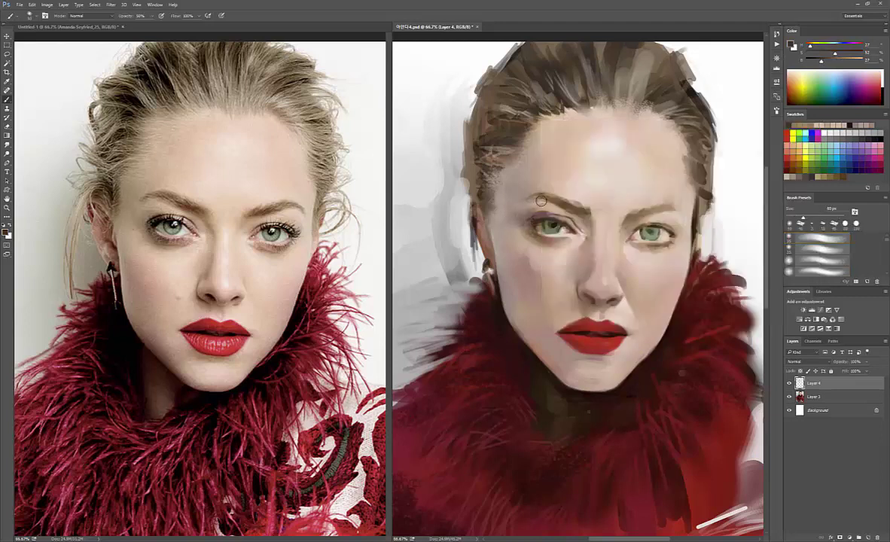
{"action": "key", "text": "5"}
{"action": "left_click", "coordinate": [514, 232], "text": "alt"}
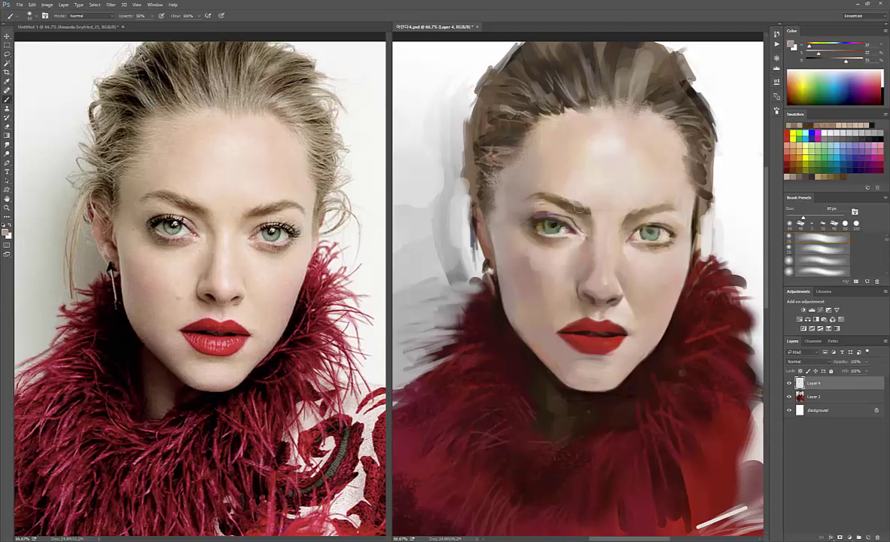
{"action": "right_click", "coordinate": [563, 253]}
{"action": "left_click", "coordinate": [563, 253]}
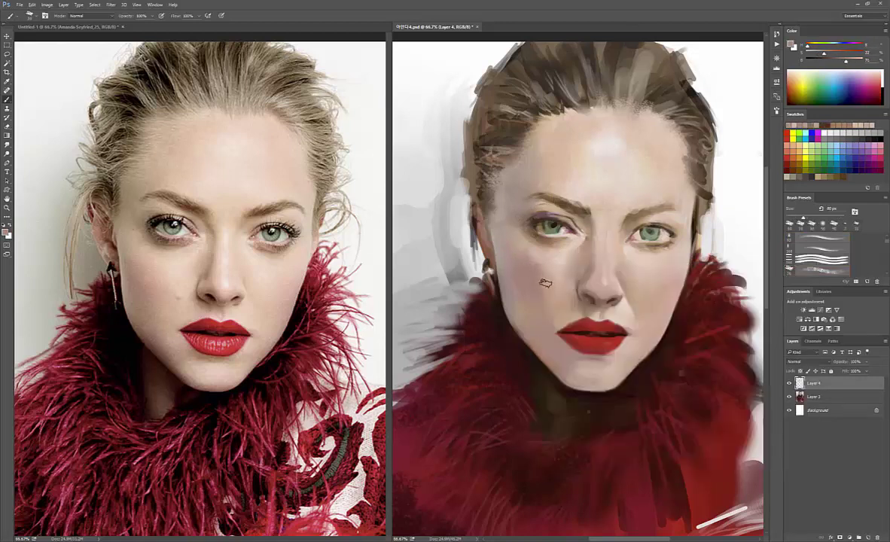
Paint the cheek below the left eye with sampled skin tones at 30–50 px
{"action": "left_click", "coordinate": [533, 284], "text": "alt"}
{"action": "left_click", "coordinate": [540, 261], "text": "alt"}
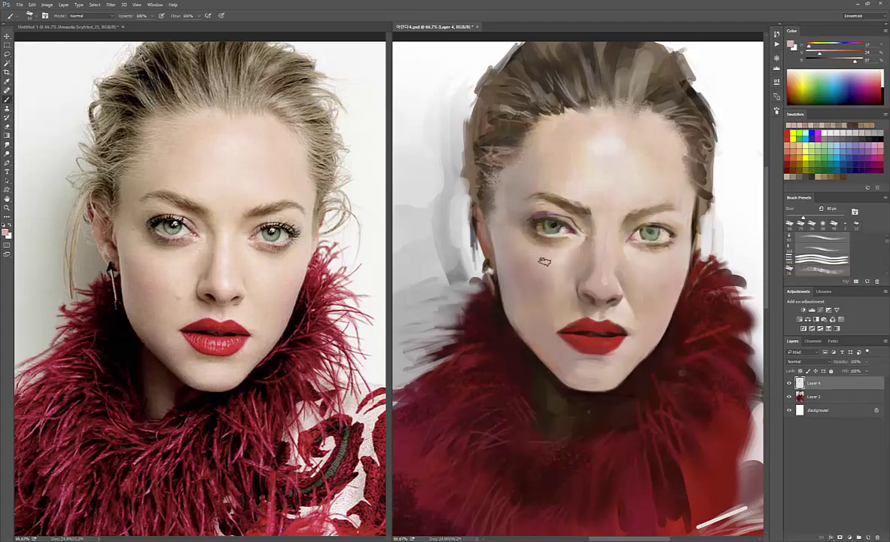
{"action": "left_click", "coordinate": [548, 265], "text": "alt"}
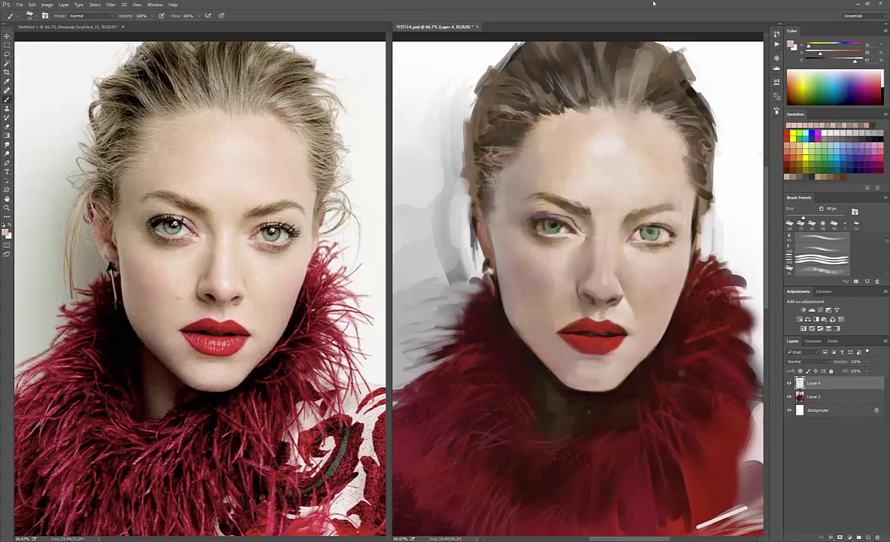
{"action": "left_click", "coordinate": [526, 258], "text": "alt"}
{"action": "key", "text": "bracketleft"}
{"action": "key", "text": "bracketleft"}
{"action": "key", "text": "bracketleft"}
{"action": "key", "text": "bracketright"}
{"action": "key", "text": "bracketright"}
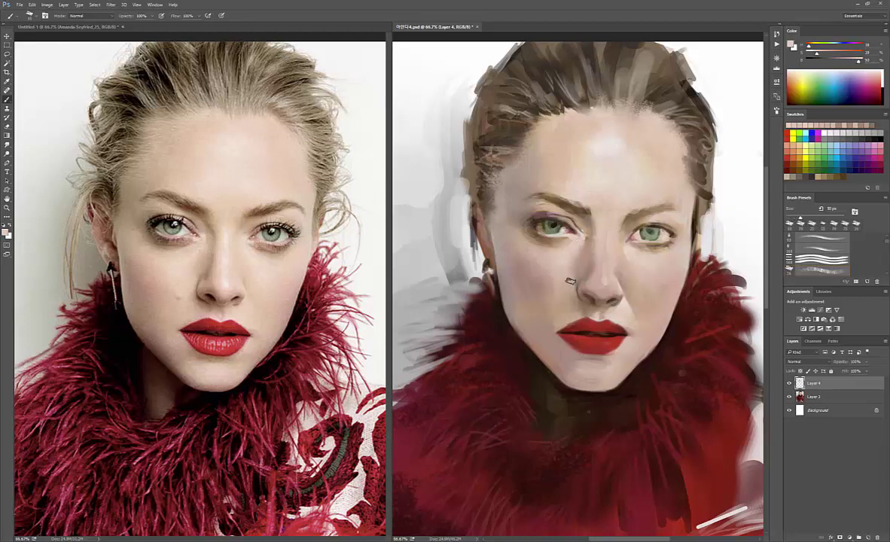
{"action": "left_click", "coordinate": [571, 263], "text": "alt"}
{"action": "key", "text": "bracketleft"}
{"action": "key", "text": "bracketleft"}
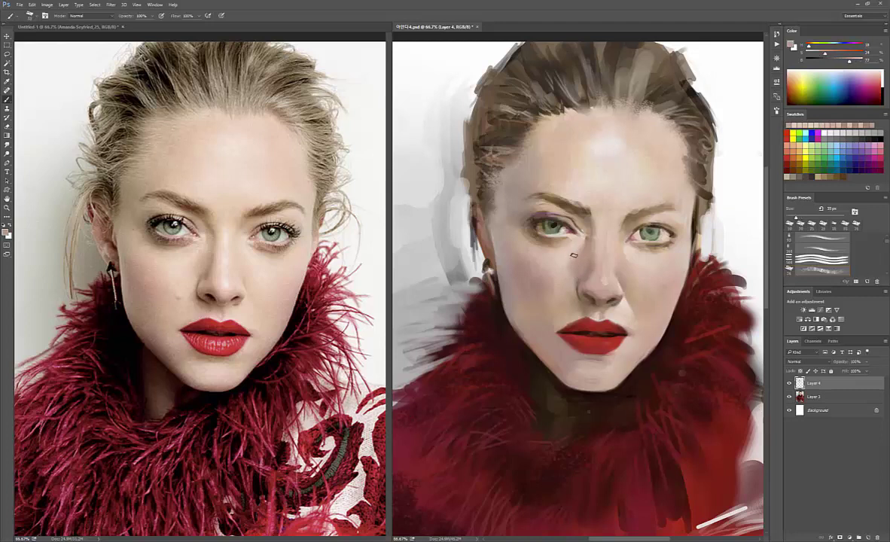
Refine the skin beside the nose and across the cheek with a ~40 px brush
{"action": "left_click", "coordinate": [573, 260], "text": "alt"}
{"action": "key", "text": "bracketright"}
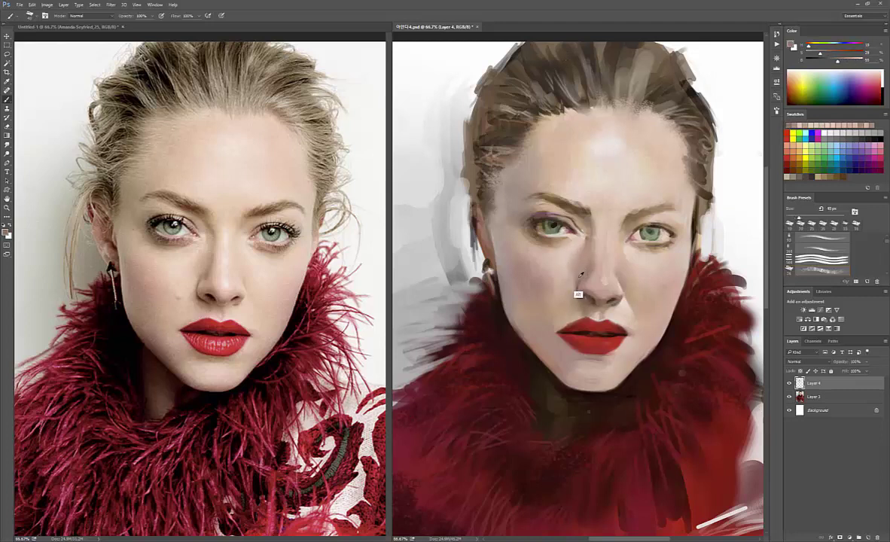
{"action": "left_click", "coordinate": [576, 294], "text": "alt"}
{"action": "key", "text": "bracketleft"}
{"action": "key", "text": "bracketleft"}
{"action": "key", "text": "bracketleft"}
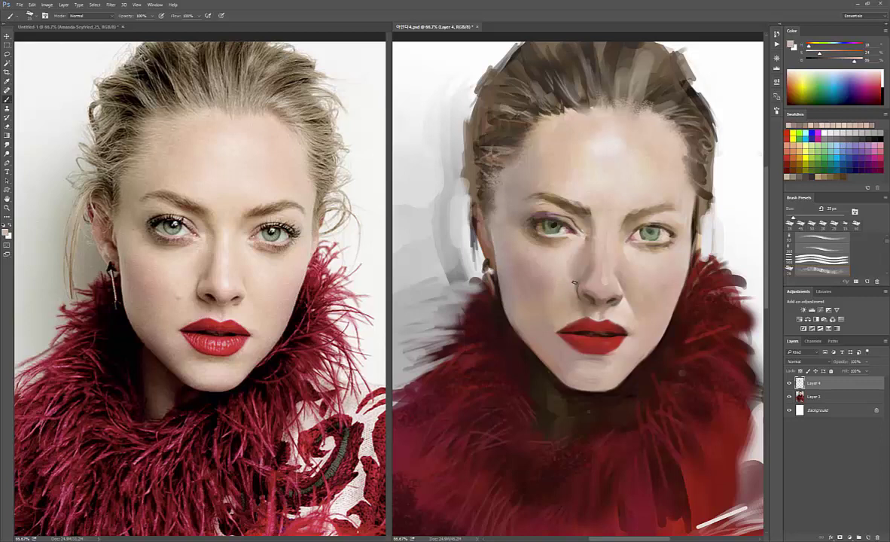
{"action": "key", "text": "bracketright"}
{"action": "key", "text": "bracketright"}
{"action": "left_click", "coordinate": [525, 277], "text": "alt"}
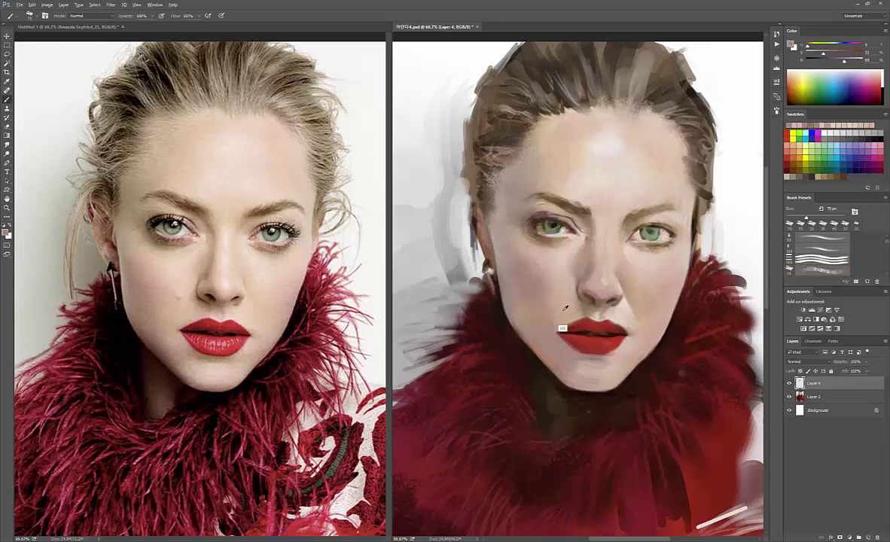
{"action": "left_click", "coordinate": [520, 300], "text": "alt"}
{"action": "left_click", "coordinate": [525, 290], "text": "alt"}
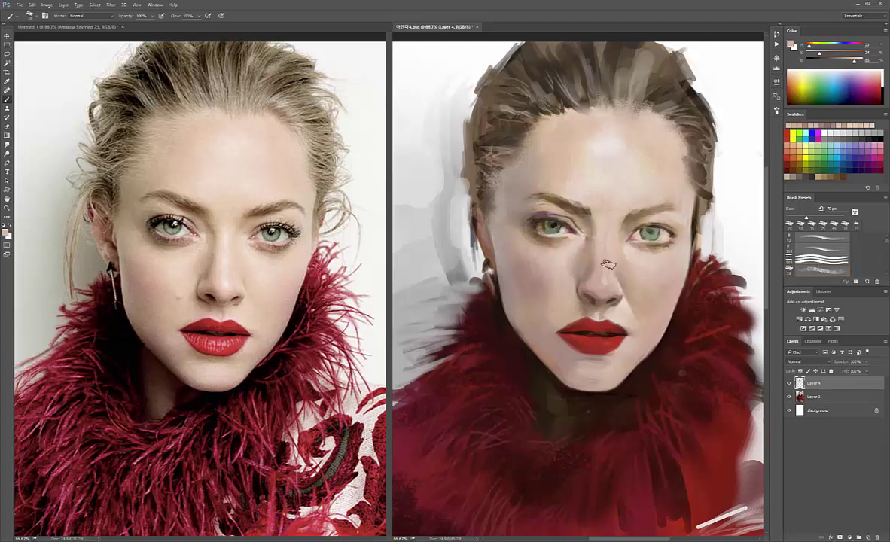
Touch up the nose with a smaller brush and dark reddish tone, then sample the lip red
{"action": "key", "text": "bracketleft"}
{"action": "key", "text": "bracketleft"}
{"action": "key", "text": "bracketleft"}
{"action": "key", "text": "bracketleft"}
{"action": "key", "text": "bracketleft"}
{"action": "key", "text": "bracketleft"}
{"action": "left_click", "coordinate": [578, 293], "text": "alt"}
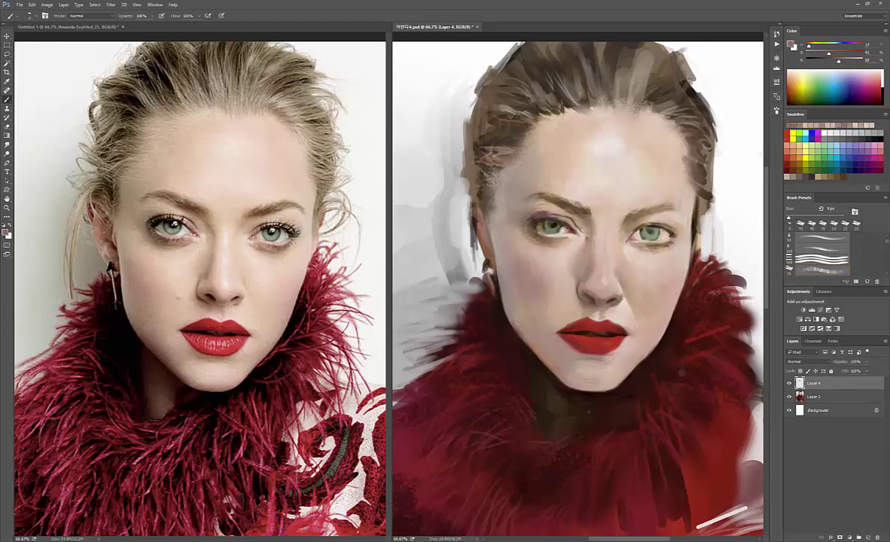
{"action": "left_click", "coordinate": [569, 326], "text": "alt"}
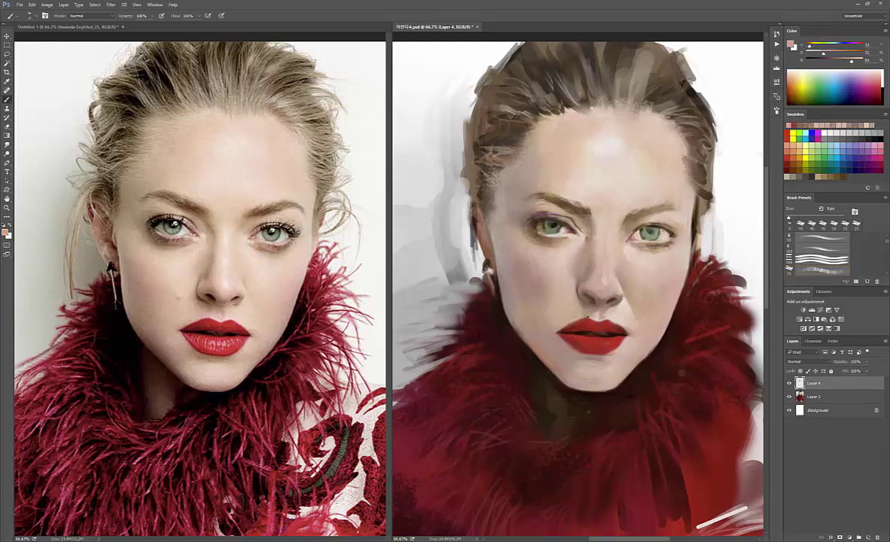
{"action": "left_click", "coordinate": [590, 347], "text": "alt"}
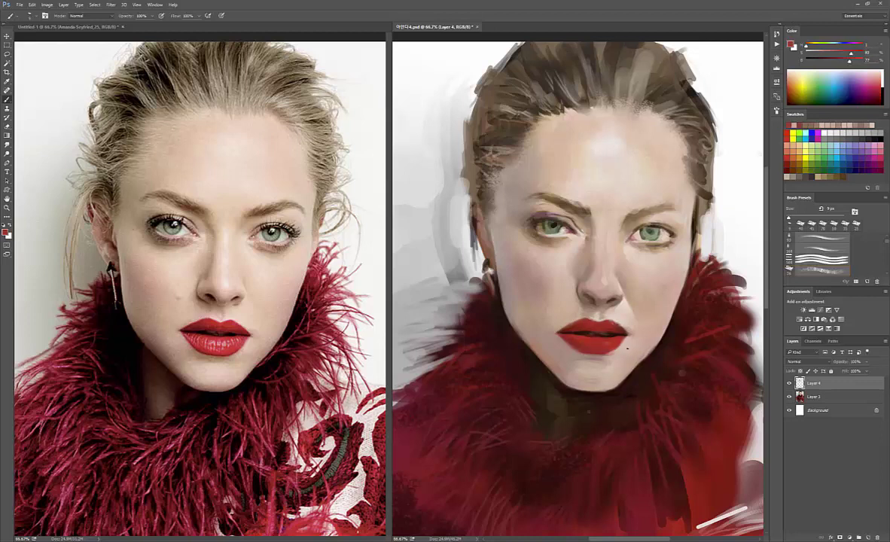
Lasso the lips and start a transform, then back out without changes
{"action": "left_click_drag", "start_coordinate": [572, 358], "coordinate": [554, 316]}
{"action": "key", "text": "ctrl+t"}
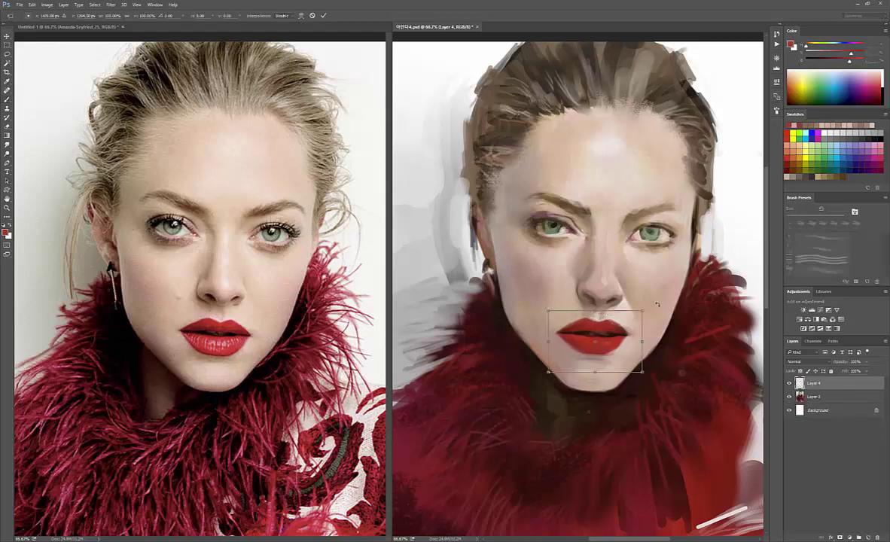
{"action": "key", "text": "Return"}
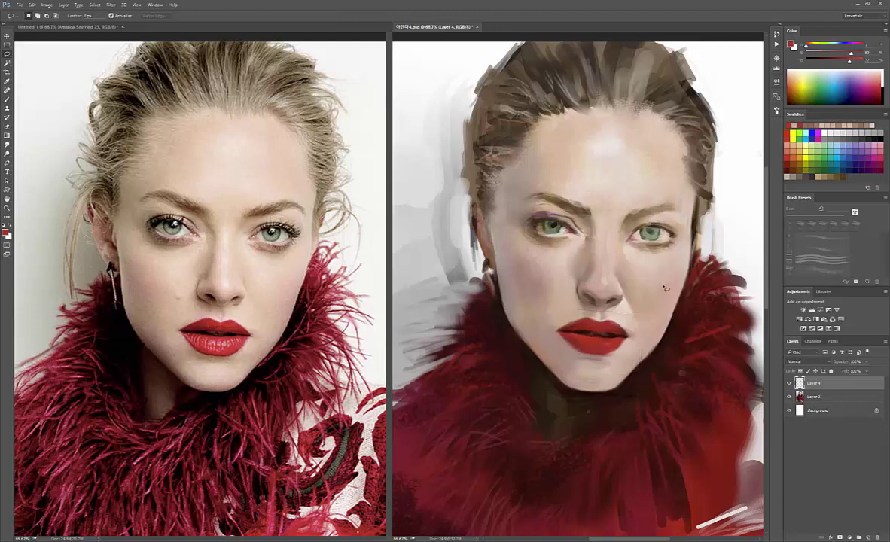
{"action": "key", "text": "v"}
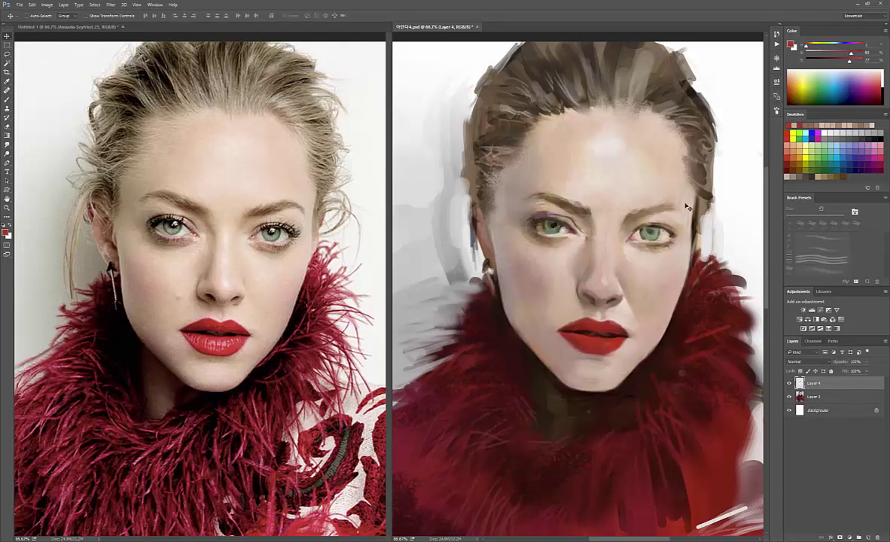
Transform the lassoed right-eye area, deselect, and merge Layer 4 down into Layer 3
{"action": "key", "text": "l"}
{"action": "left_click_drag", "start_coordinate": [656, 239], "coordinate": [653, 234]}
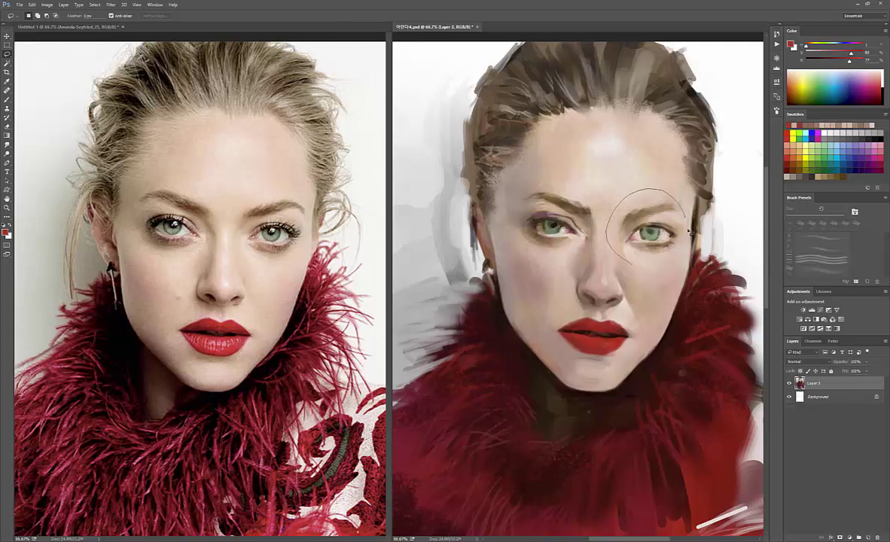
{"action": "key", "text": "ctrl+t"}
{"action": "left_click_drag", "start_coordinate": [716, 173], "coordinate": [719, 178]}
{"action": "key", "text": "Return"}
{"action": "key", "text": "ctrl+d"}
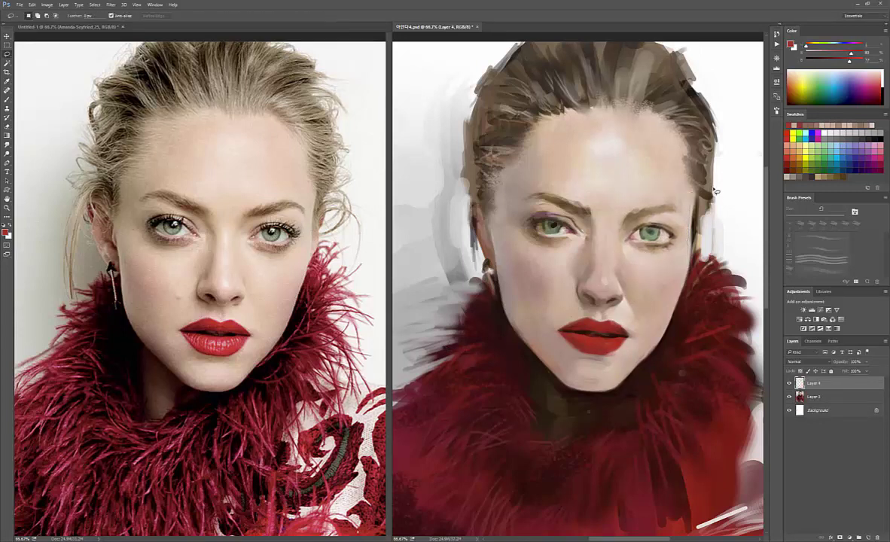
{"action": "key", "text": "ctrl+e"}
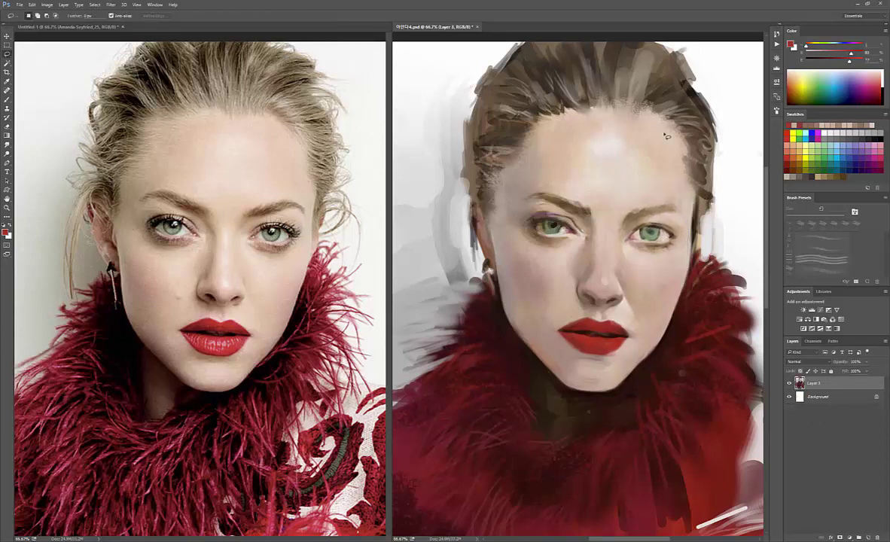
{"action": "key", "text": "b"}
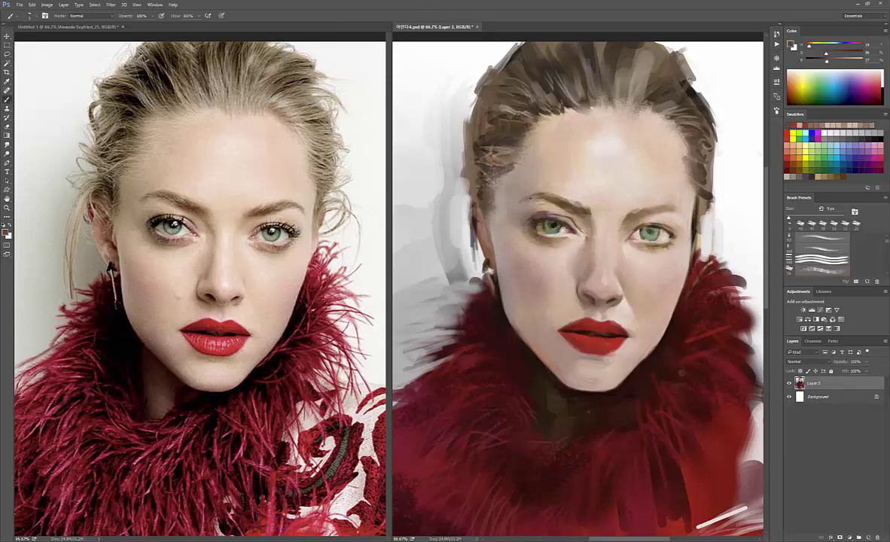
{"action": "left_click", "coordinate": [485, 201], "text": "alt"}
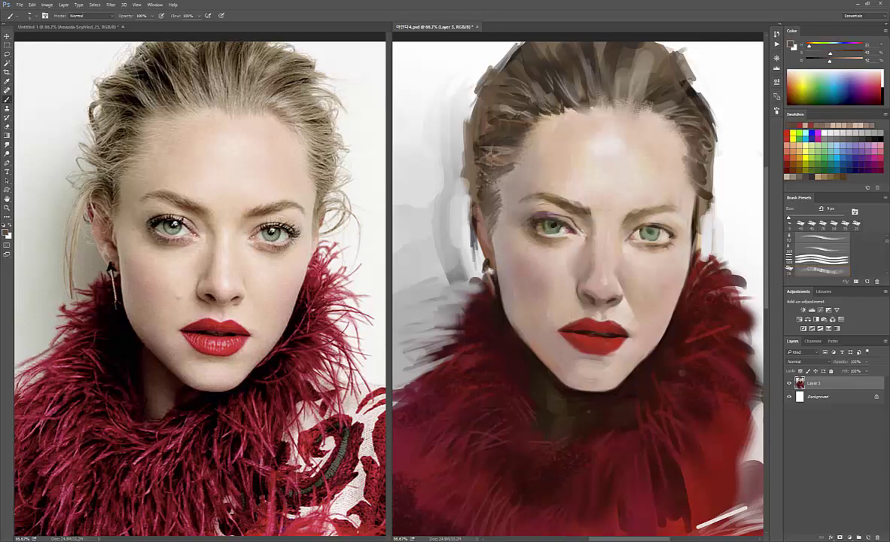
Sample a darker hair tone and paint the hair edge beside the right eye with a 7 px brush
{"action": "left_click", "coordinate": [452, 194], "text": "alt"}
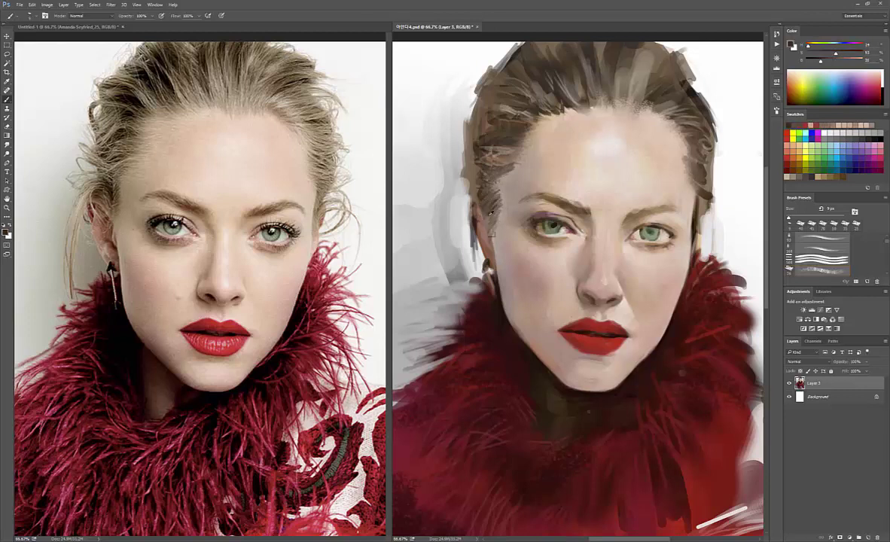
{"action": "left_click", "coordinate": [443, 236], "text": "alt"}
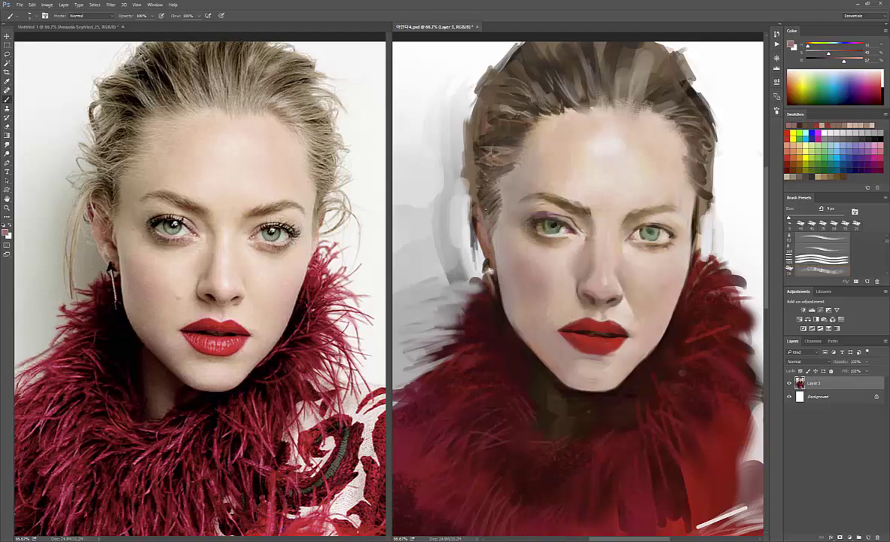
{"action": "left_click", "coordinate": [440, 196], "text": "alt"}
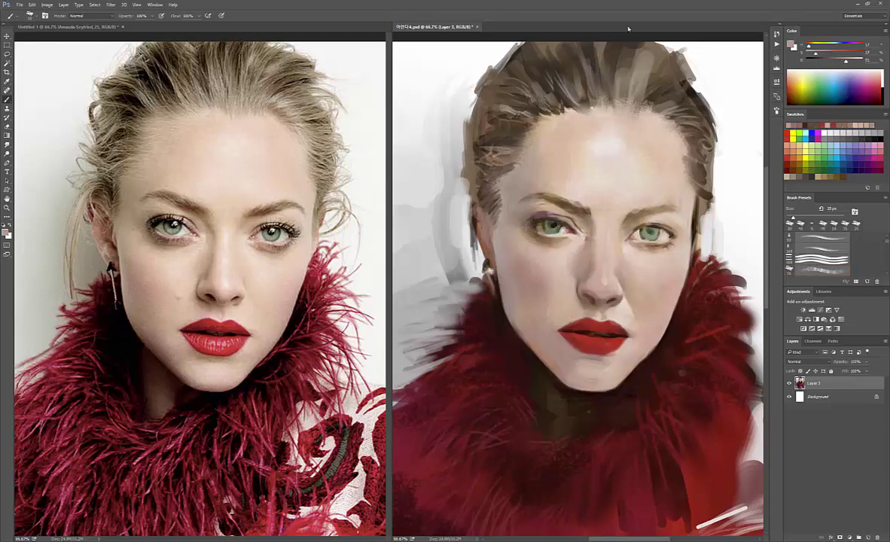
{"action": "left_click", "coordinate": [443, 194], "text": "alt"}
{"action": "key", "text": "bracketleft"}
{"action": "key", "text": "bracketleft"}
{"action": "key", "text": "bracketleft"}
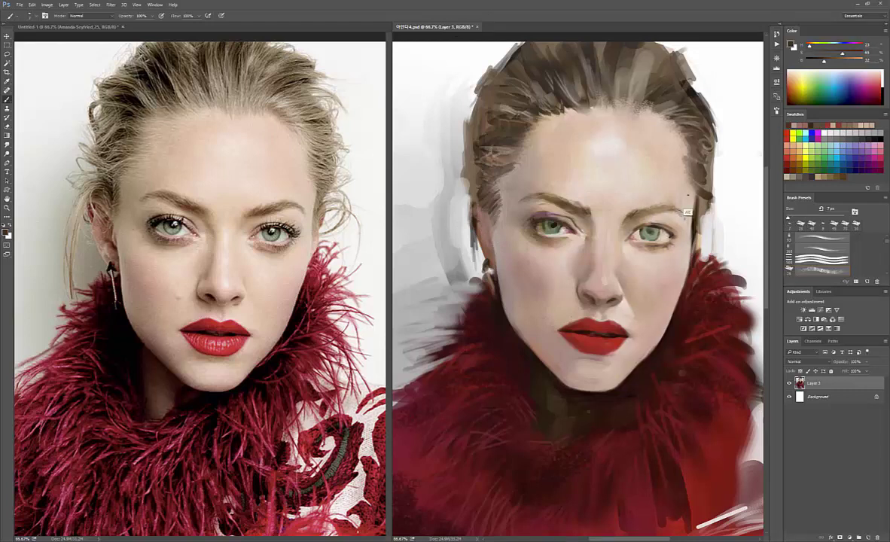
{"action": "left_click_drag", "start_coordinate": [701, 213], "coordinate": [719, 208]}
Sample light skin and dark eyebrow tones from the face, resizing the brush between 15 and 7 px
{"action": "left_click", "coordinate": [575, 215], "text": "alt"}
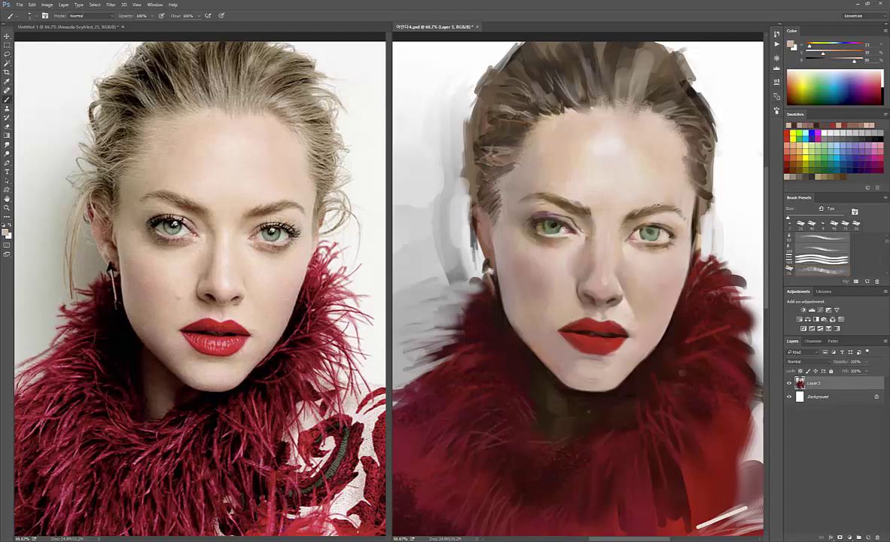
{"action": "key", "text": "bracketright"}
{"action": "key", "text": "bracketright"}
{"action": "key", "text": "bracketright"}
{"action": "left_click", "coordinate": [621, 232], "text": "alt"}
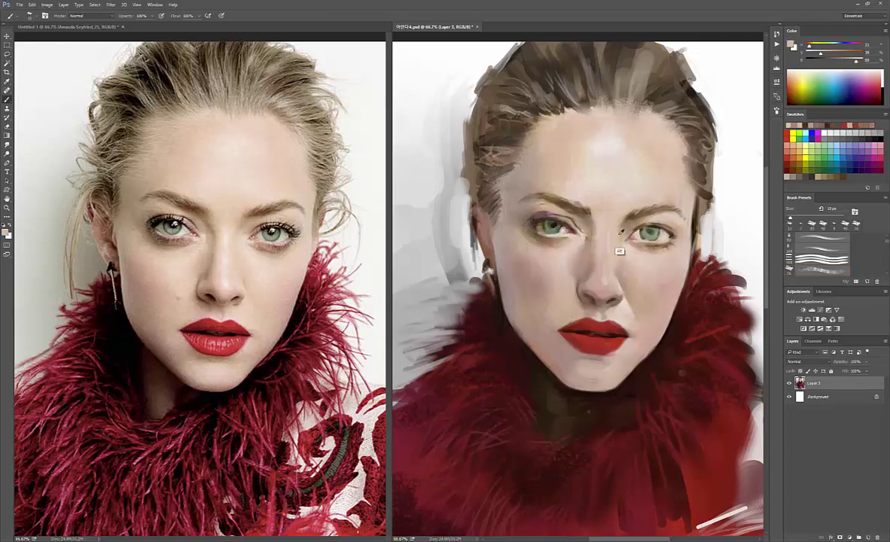
{"action": "left_click", "coordinate": [576, 208], "text": "alt"}
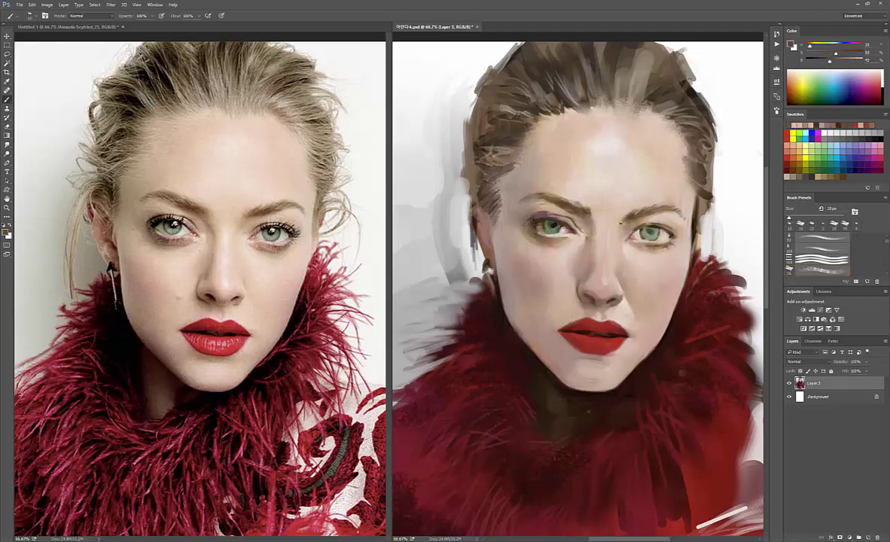
{"action": "left_click", "coordinate": [620, 223], "text": "alt"}
{"action": "left_click", "coordinate": [635, 212], "text": "alt"}
{"action": "key", "text": "bracketleft"}
{"action": "key", "text": "bracketleft"}
{"action": "key", "text": "bracketleft"}
Sample light tones around the eye and eyebrow with a 20 px brush, then show the grid and make the reference photo active
{"action": "left_click", "coordinate": [574, 202], "text": "alt"}
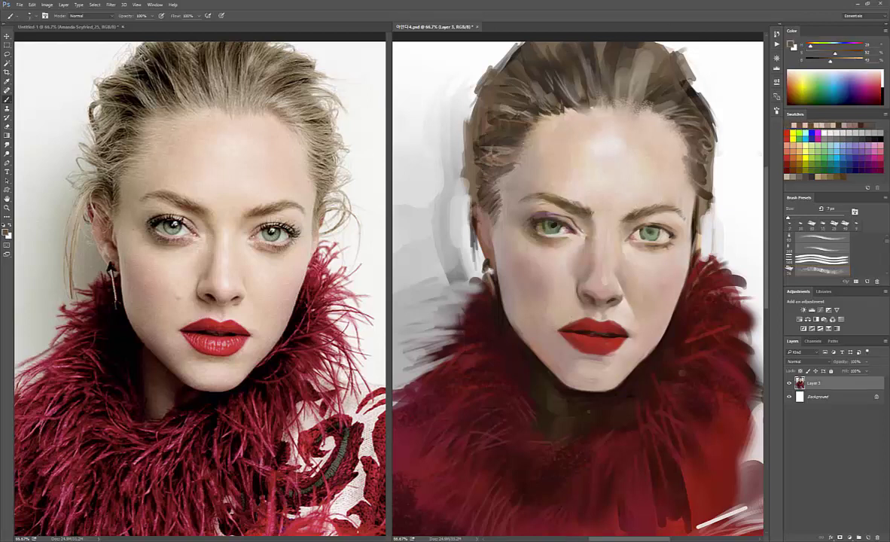
{"action": "left_click", "coordinate": [546, 176], "text": "alt"}
{"action": "key", "text": "bracketright"}
{"action": "key", "text": "bracketright"}
{"action": "key", "text": "bracketright"}
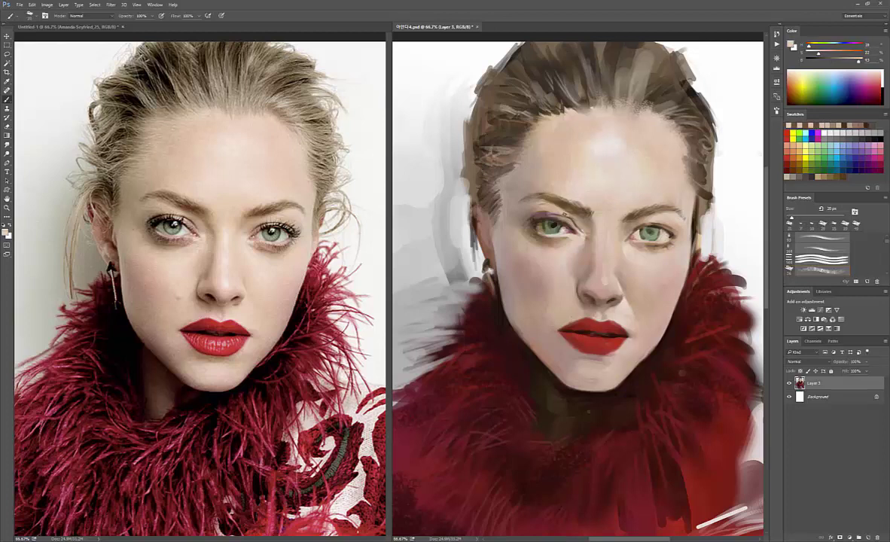
{"action": "left_click", "coordinate": [552, 213], "text": "alt"}
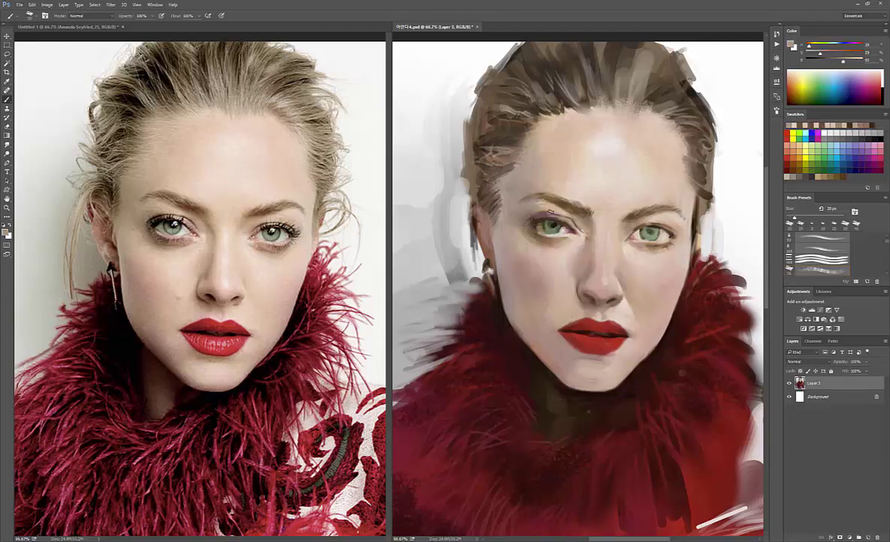
{"action": "left_click", "coordinate": [552, 210], "text": "alt"}
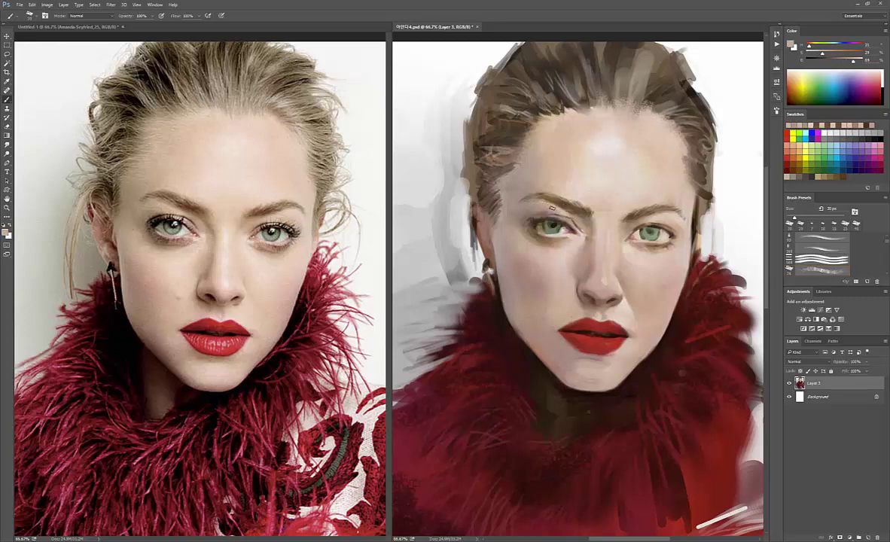
{"action": "left_click", "coordinate": [535, 198], "text": "alt"}
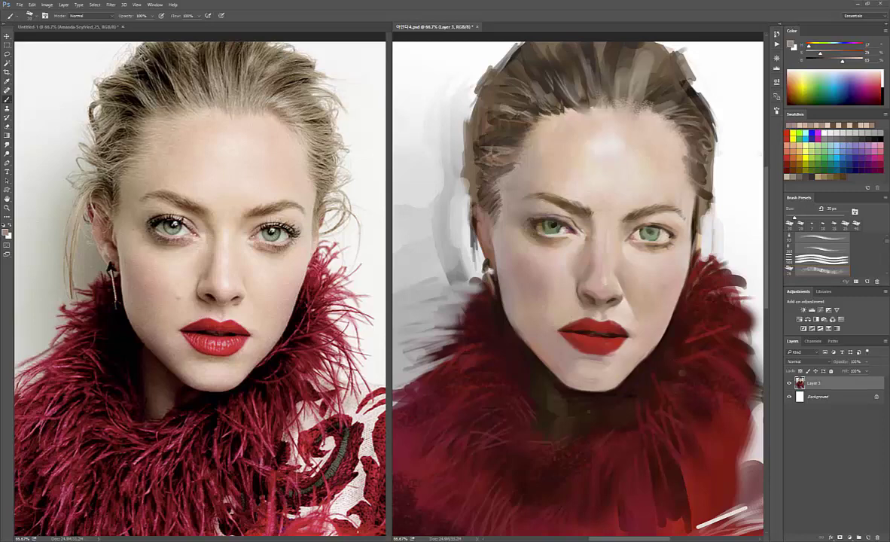
{"action": "key", "text": "ctrl+'"}
{"action": "left_click", "coordinate": [365, 190]}
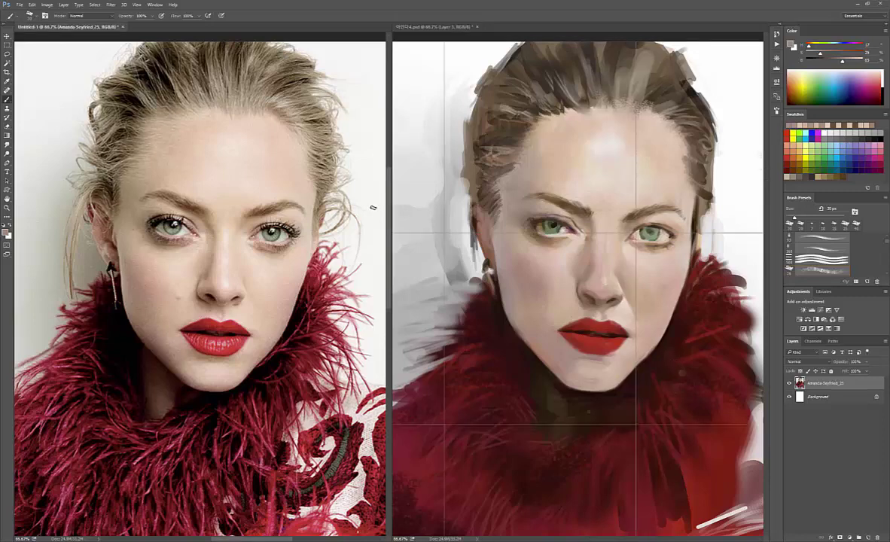
Show the grid over the reference photo, then return to the painting at 100% zoom
{"action": "key", "text": "ctrl+apostrophe"}
{"action": "left_click", "coordinate": [391, 207]}
{"action": "key", "text": "ctrl+1"}
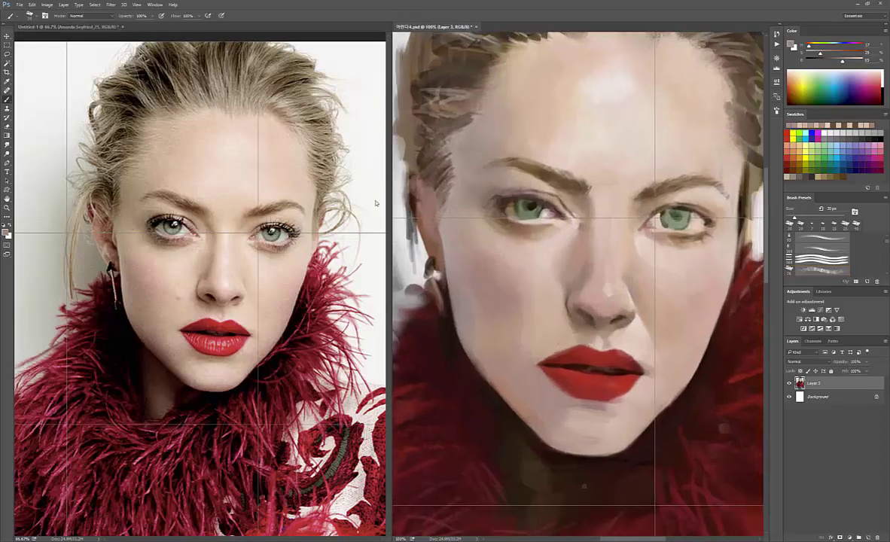
{"action": "scroll", "coordinate": [678, 367], "scroll_direction": "up", "scroll_amount": 1}
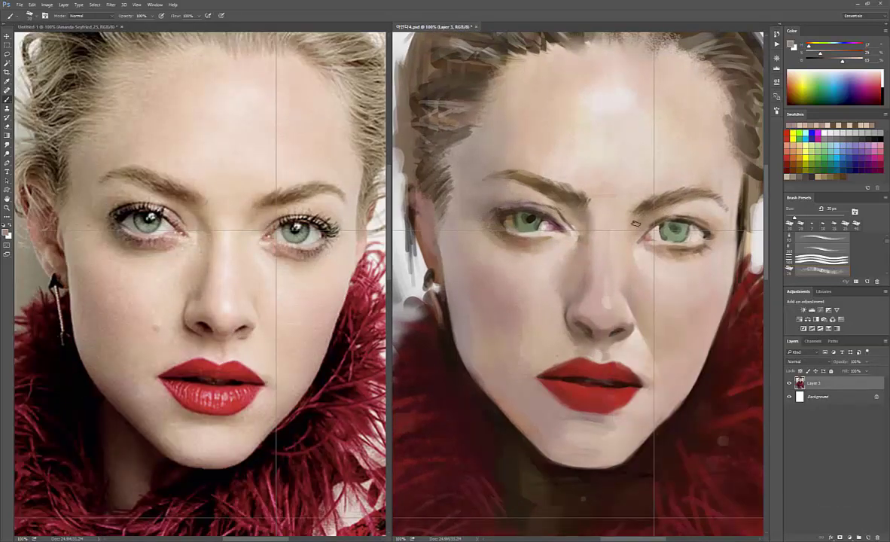
Pick the 35 px brush preset and darken the upper edge of the right iris with a 4 px brush
{"action": "right_click", "coordinate": [612, 210]}
{"action": "double_click", "coordinate": [629, 235]}
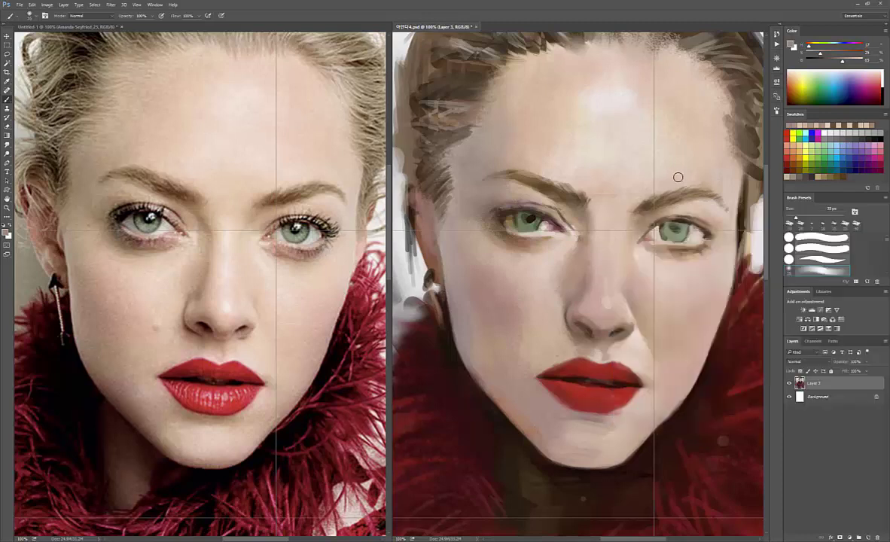
{"action": "left_click", "coordinate": [649, 236], "text": "alt"}
{"action": "key", "text": "bracketleft"}
{"action": "key", "text": "bracketleft"}
{"action": "key", "text": "bracketleft"}
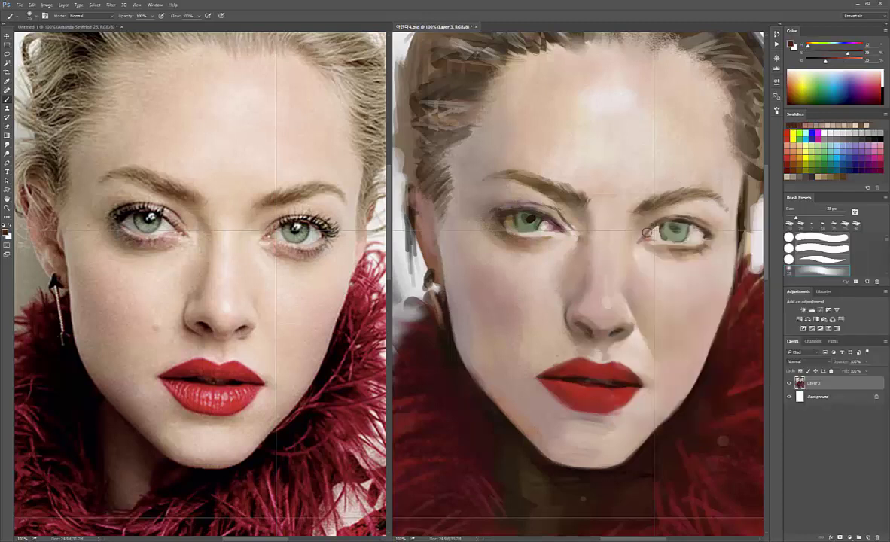
{"action": "key", "text": "bracketright"}
{"action": "key", "text": "bracketright"}
{"action": "key", "text": "bracketright"}
{"action": "key", "text": "bracketright"}
{"action": "key", "text": "bracketright"}
{"action": "key", "text": "bracketleft"}
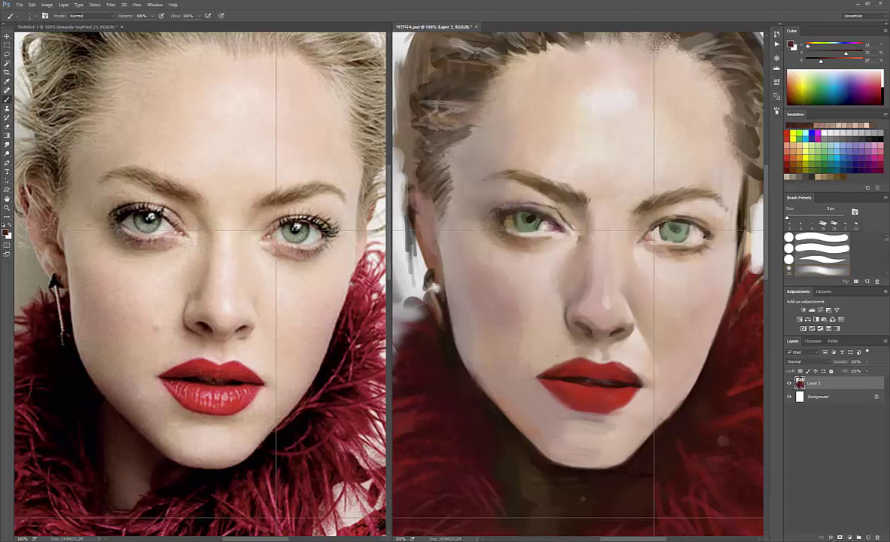
{"action": "left_click", "coordinate": [679, 220], "text": "alt"}
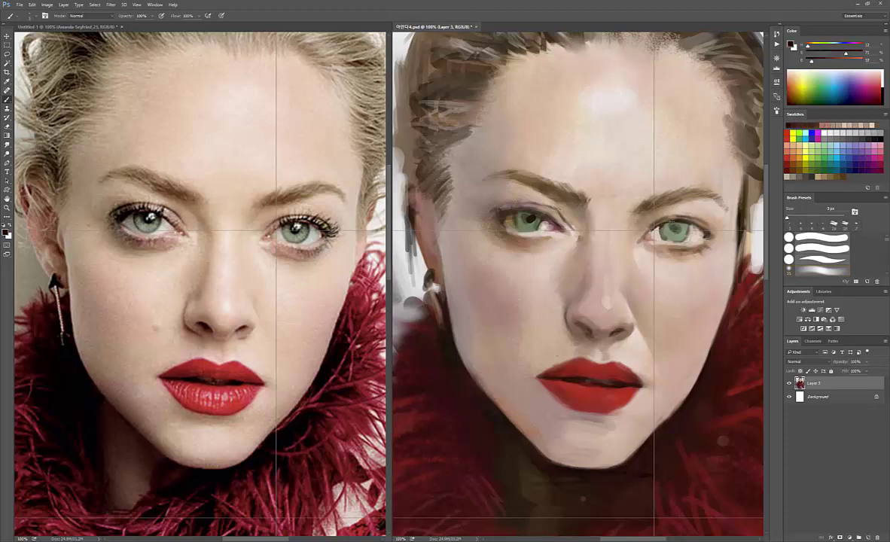
{"action": "key", "text": "bracketright"}
{"action": "left_click_drag", "start_coordinate": [666, 224], "coordinate": [679, 220]}
Boost the colour's saturation to 84 and lighten the skin between the right eye and brow with a 10 px brush
{"action": "key", "text": "bracketright"}
{"action": "key", "text": "bracketright"}
{"action": "key", "text": "bracketright"}
{"action": "left_click", "coordinate": [691, 239], "text": "alt"}
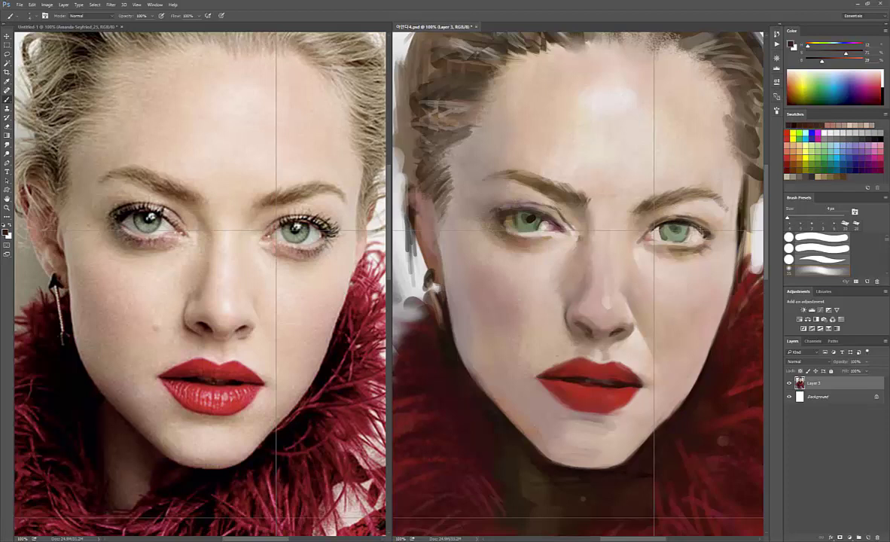
{"action": "left_click", "coordinate": [854, 53]}
{"action": "left_click", "coordinate": [694, 233], "text": "alt"}
{"action": "key", "text": "]"}
{"action": "key", "text": "]"}
{"action": "key", "text": "]"}
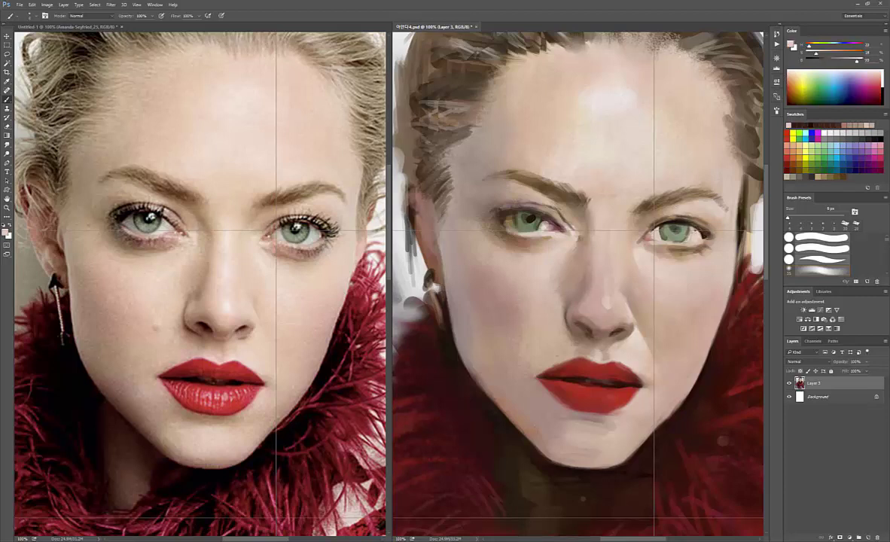
{"action": "left_click", "coordinate": [712, 232], "text": "alt"}
{"action": "key", "text": "]"}
{"action": "key", "text": "]"}
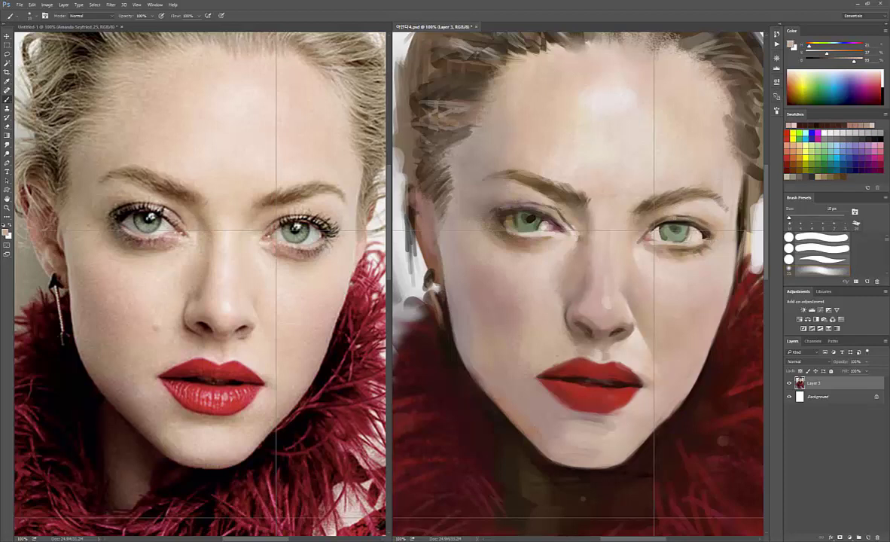
{"action": "mouse_move", "coordinate": [626, 203]}
{"action": "left_mouse_down"}
{"action": "mouse_move", "coordinate": [642, 202]}
{"action": "mouse_move", "coordinate": [658, 217]}
{"action": "left_mouse_up"}
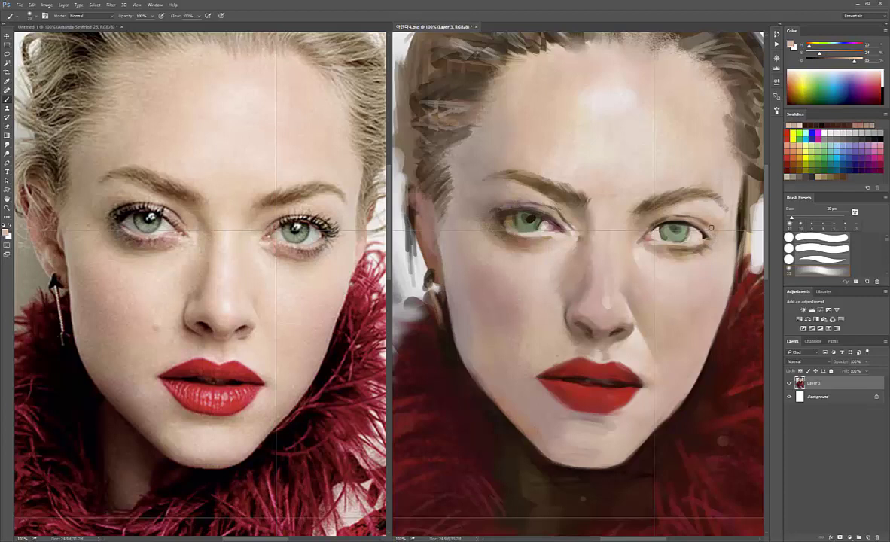
{"action": "left_click", "coordinate": [696, 221], "text": "alt"}
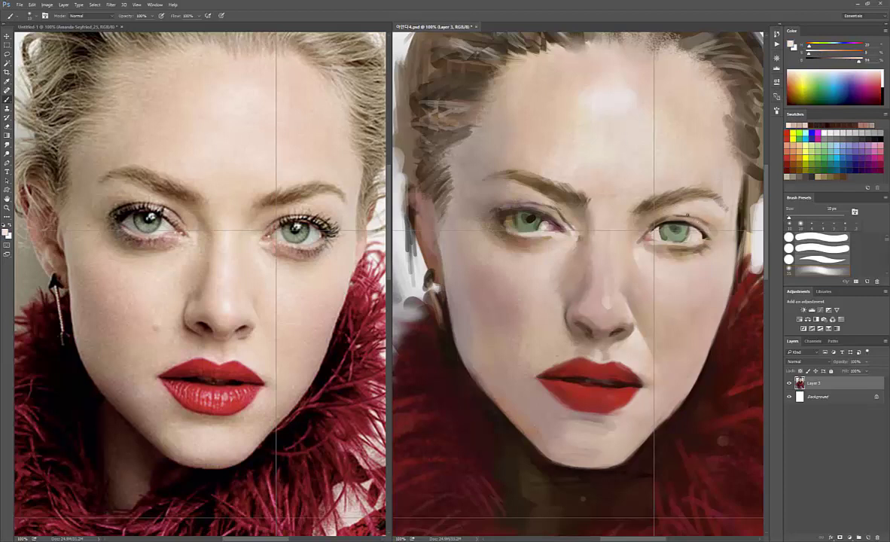
Switch to a different 8 px brush and lighten the right eye's upper eyelid
{"action": "right_click", "coordinate": [565, 184]}
{"action": "double_click", "coordinate": [751, 208]}
{"action": "left_click_drag", "start_coordinate": [674, 218], "coordinate": [693, 220]}
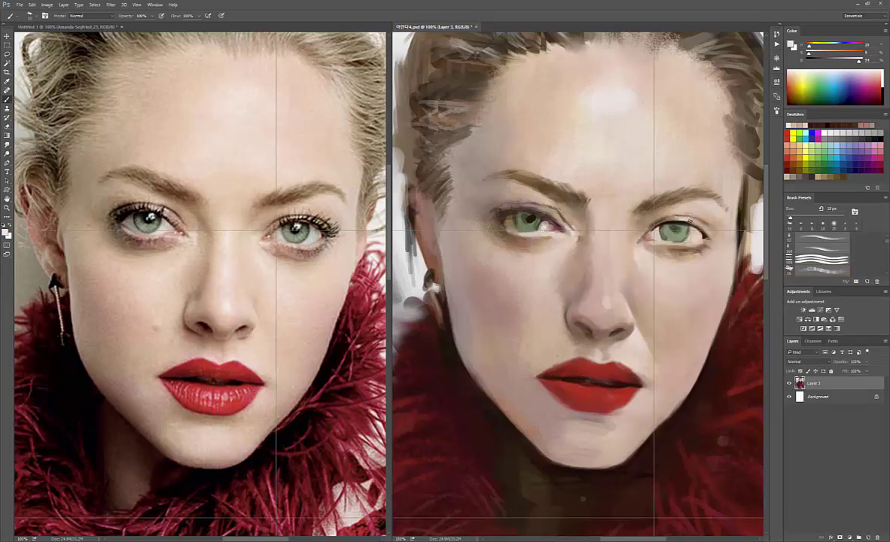
Sample inner-corner, forehead highlight, pinkish and darker reddish skin tones from the painting
{"action": "left_click", "coordinate": [638, 203], "text": "alt"}
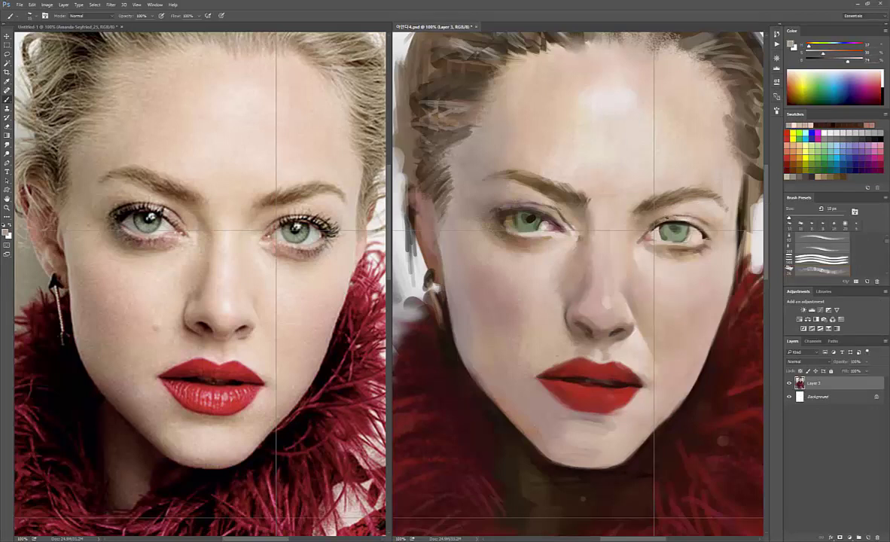
{"action": "left_click", "coordinate": [640, 238], "text": "alt"}
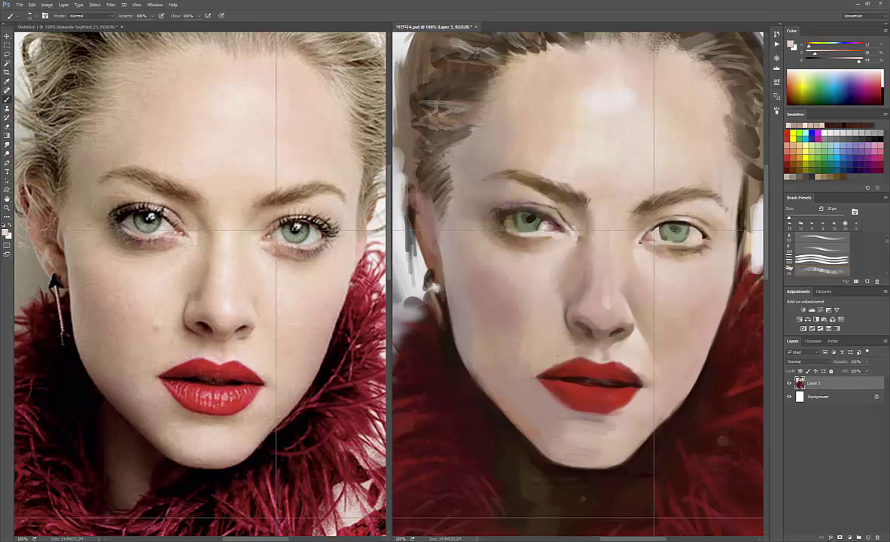
{"action": "left_click", "coordinate": [560, 106], "text": "alt"}
{"action": "left_click", "coordinate": [601, 226], "text": "alt"}
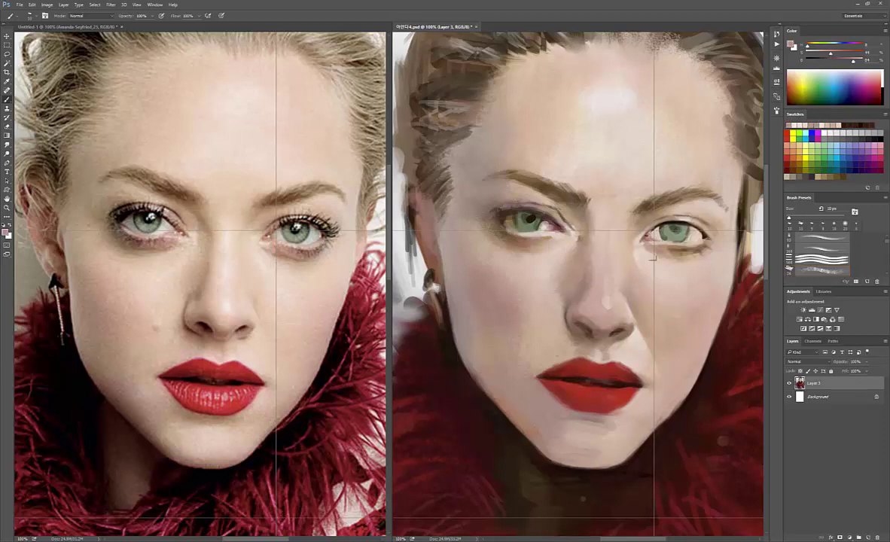
{"action": "left_click", "coordinate": [599, 220], "text": "alt"}
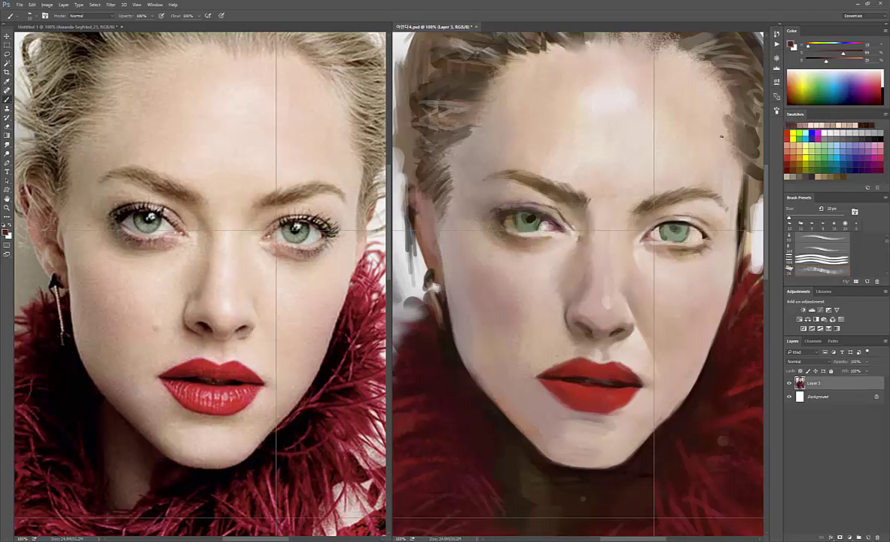
{"action": "right_click", "coordinate": [616, 160]}
{"action": "double_click", "coordinate": [632, 175]}
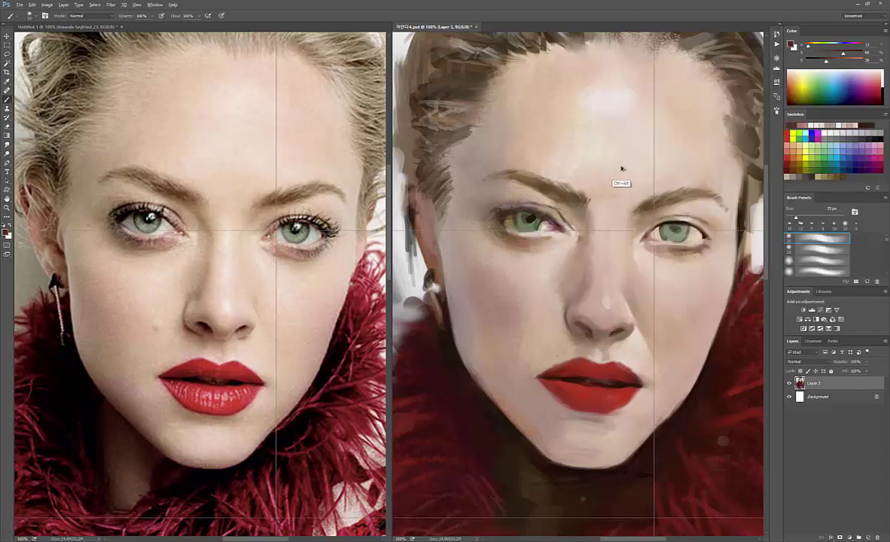
{"action": "left_click", "coordinate": [615, 215], "text": "alt"}
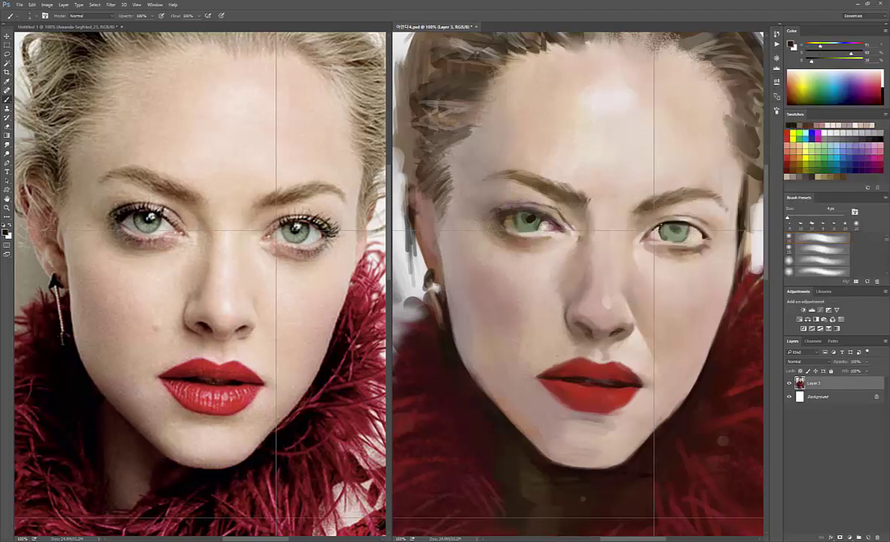
{"action": "left_click", "coordinate": [822, 61]}
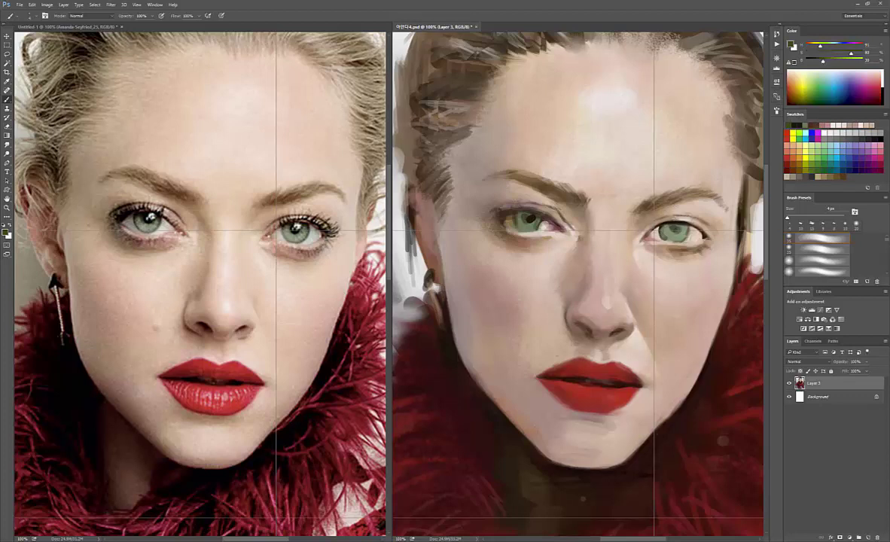
{"action": "left_click", "coordinate": [822, 52]}
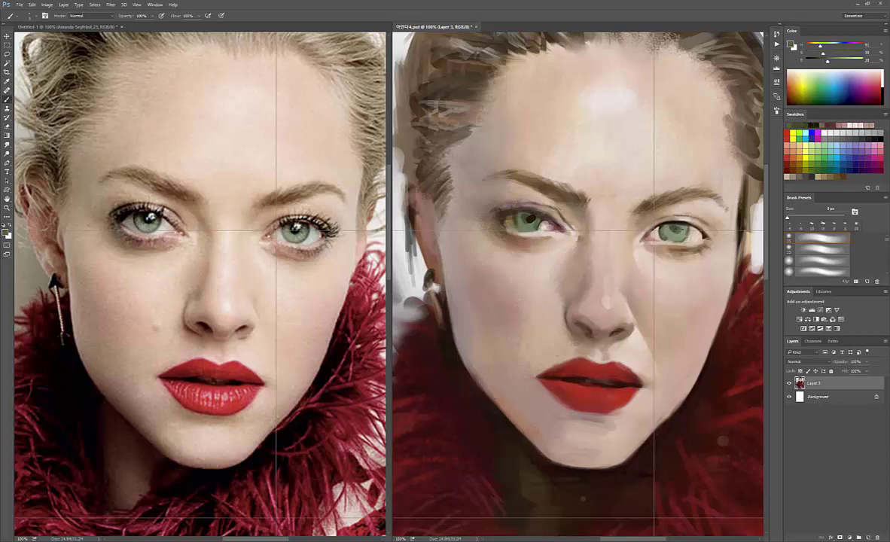
{"action": "left_click", "coordinate": [606, 217], "text": "alt"}
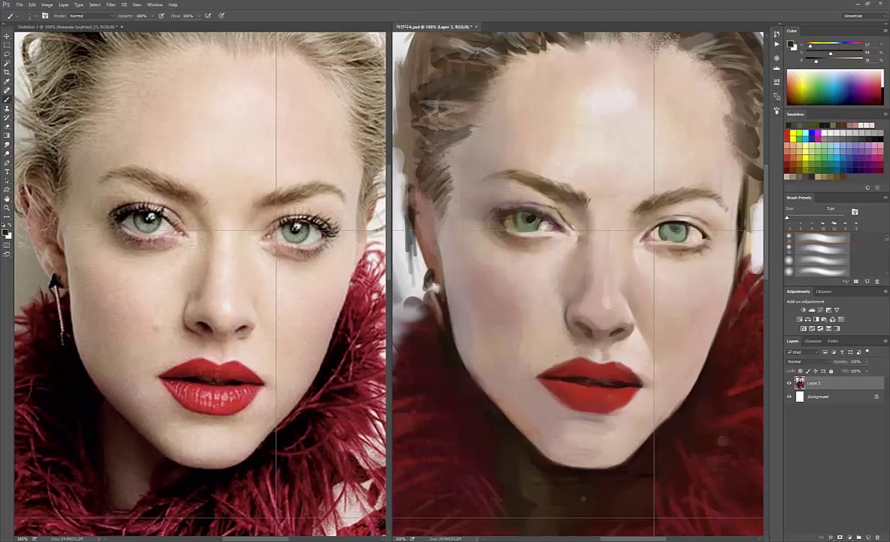
{"action": "left_click", "coordinate": [685, 243], "text": "alt"}
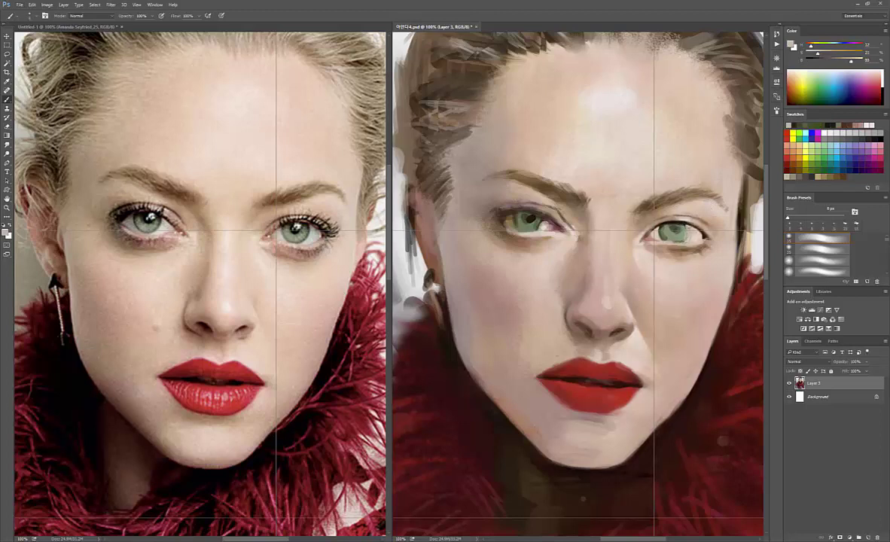
{"action": "left_click", "coordinate": [627, 216], "text": "alt"}
{"action": "left_click", "coordinate": [611, 217], "text": "alt"}
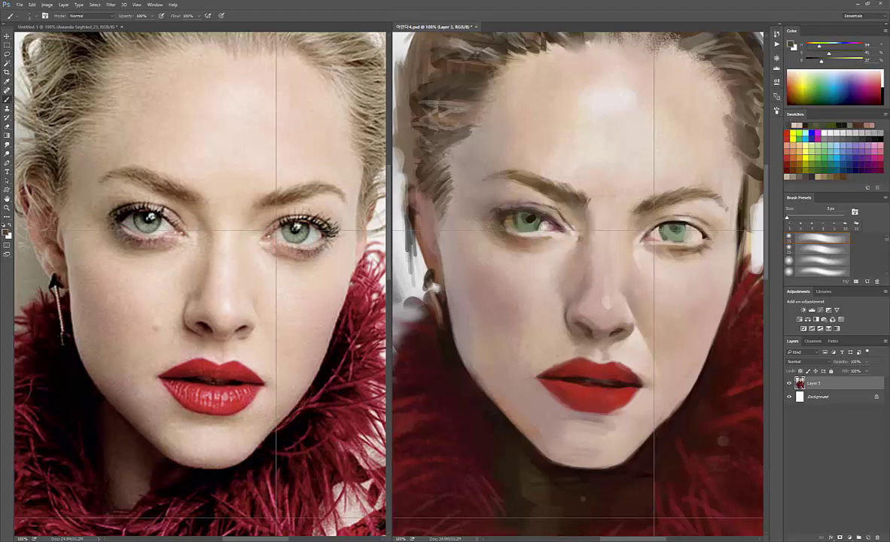
{"action": "left_click", "coordinate": [682, 224], "text": "alt"}
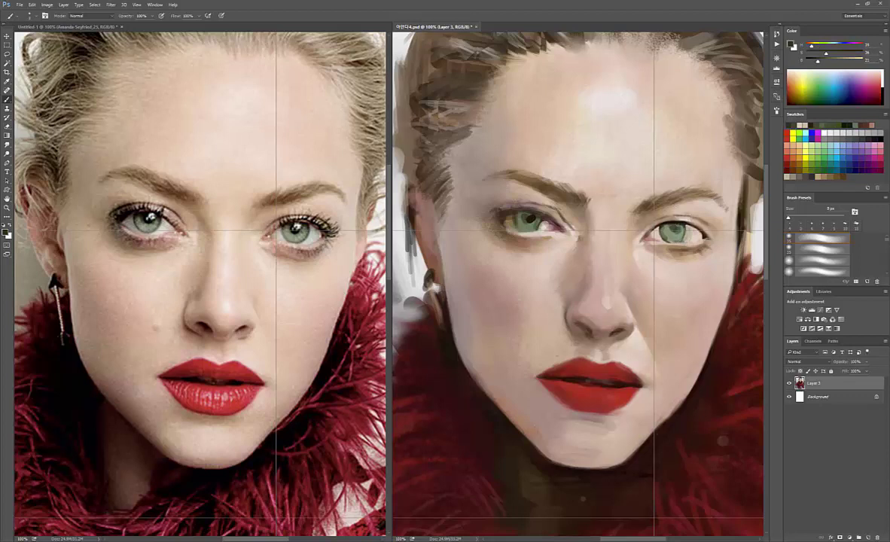
{"action": "left_click", "coordinate": [616, 219], "text": "alt"}
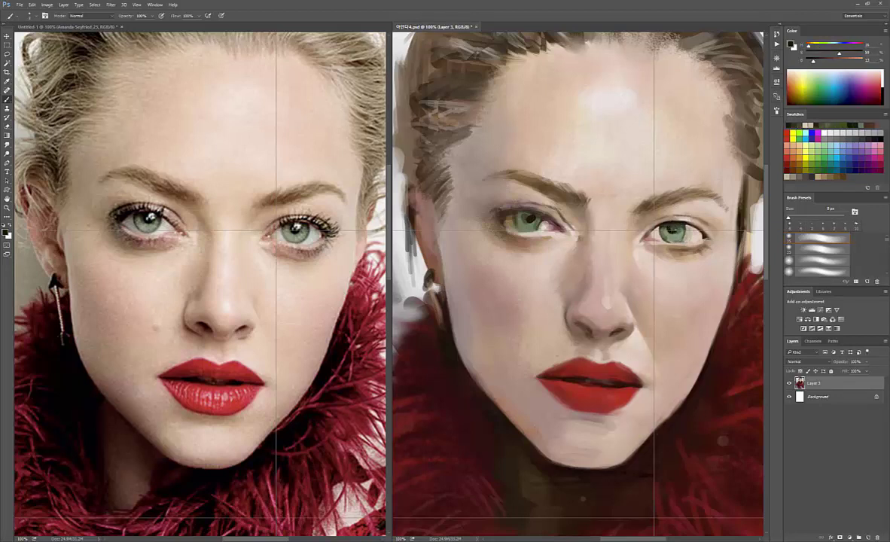
{"action": "left_click", "coordinate": [638, 228], "text": "alt"}
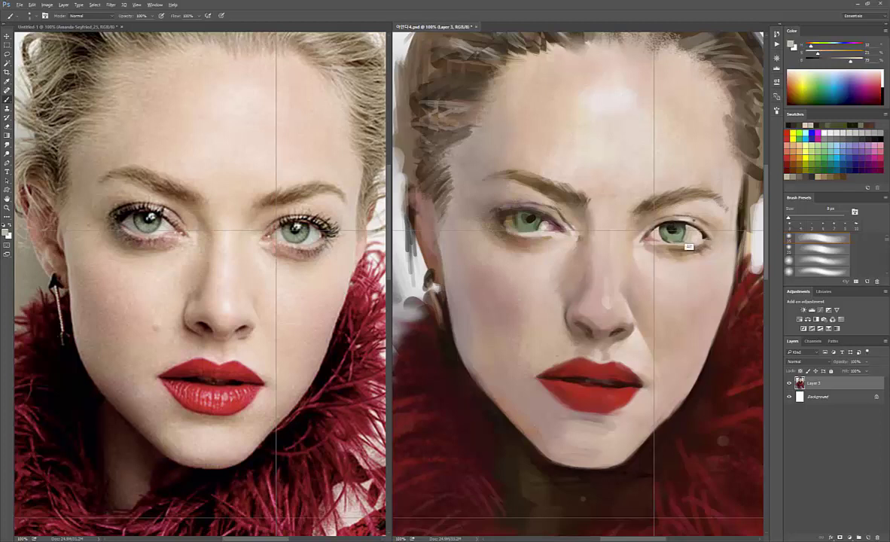
{"action": "left_click", "coordinate": [645, 155], "text": "alt"}
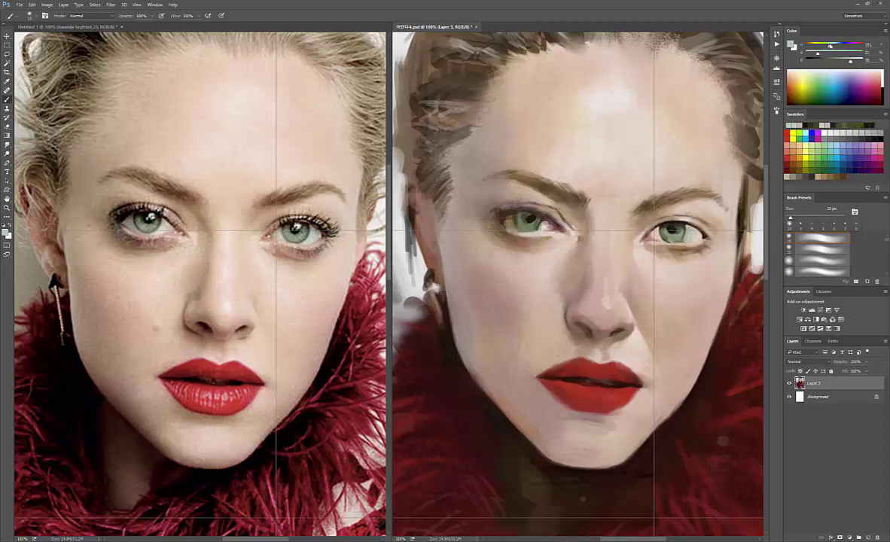
{"action": "key", "text": "bracketleft"}
{"action": "key", "text": "bracketleft"}
{"action": "key", "text": "bracketleft"}
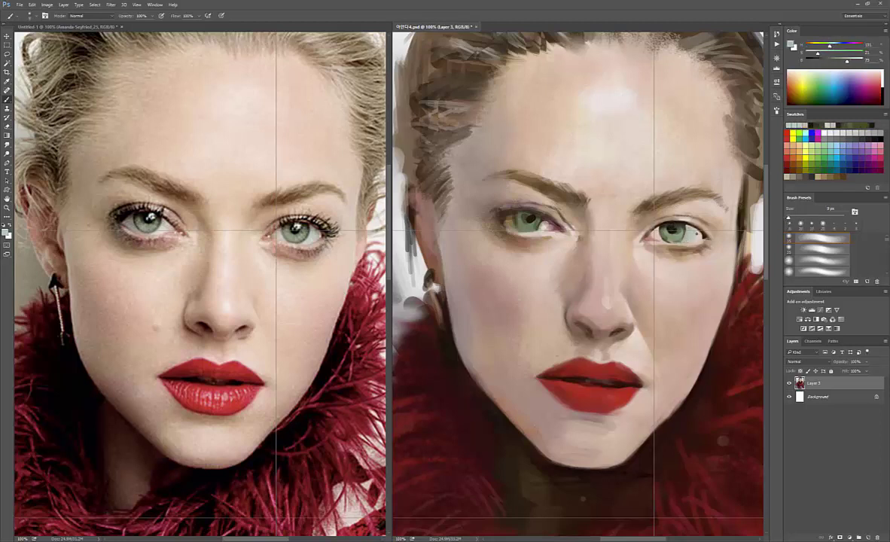
{"action": "key", "text": "bracketright"}
{"action": "key", "text": "bracketright"}
{"action": "key", "text": "bracketright"}
{"action": "left_click", "coordinate": [699, 236], "text": "alt"}
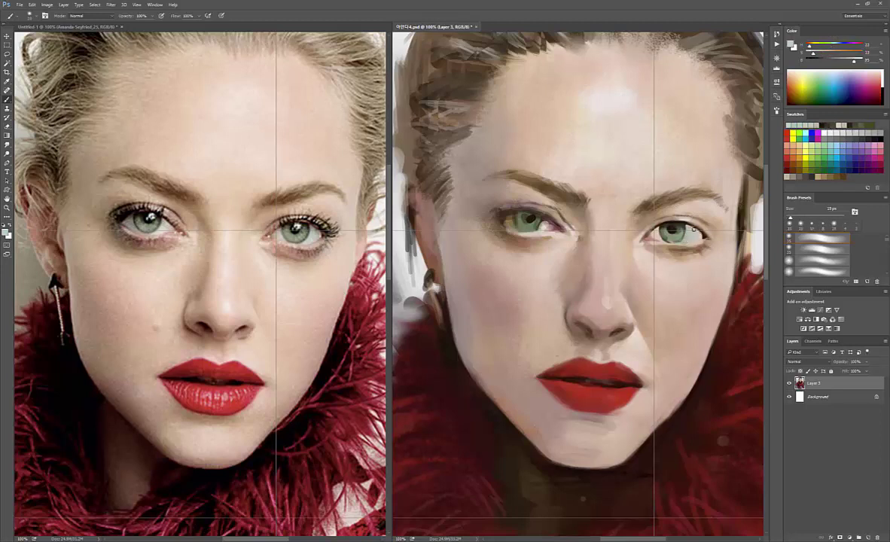
{"action": "left_click", "coordinate": [668, 240], "text": "alt"}
{"action": "key", "text": "bracketleft"}
{"action": "key", "text": "bracketleft"}
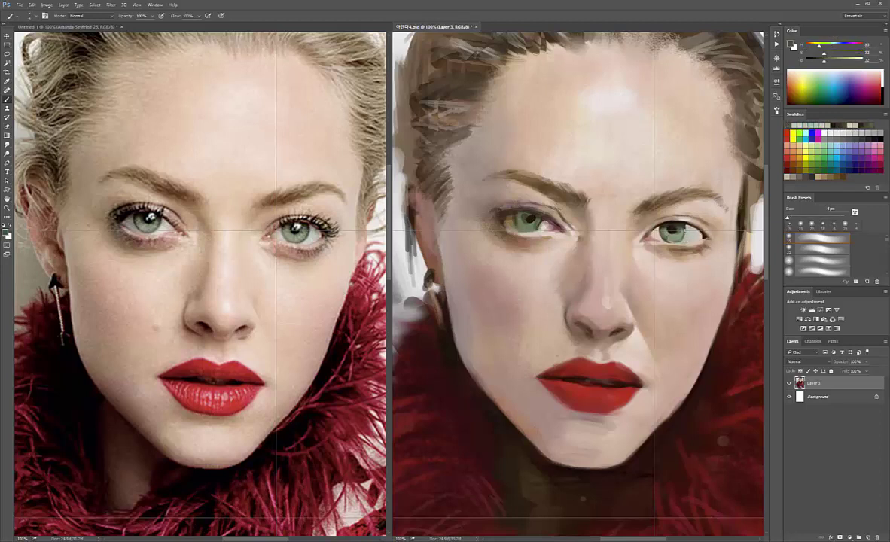
{"action": "key", "text": "bracketleft"}
{"action": "key", "text": "bracketleft"}
{"action": "left_click", "coordinate": [617, 213], "text": "alt"}
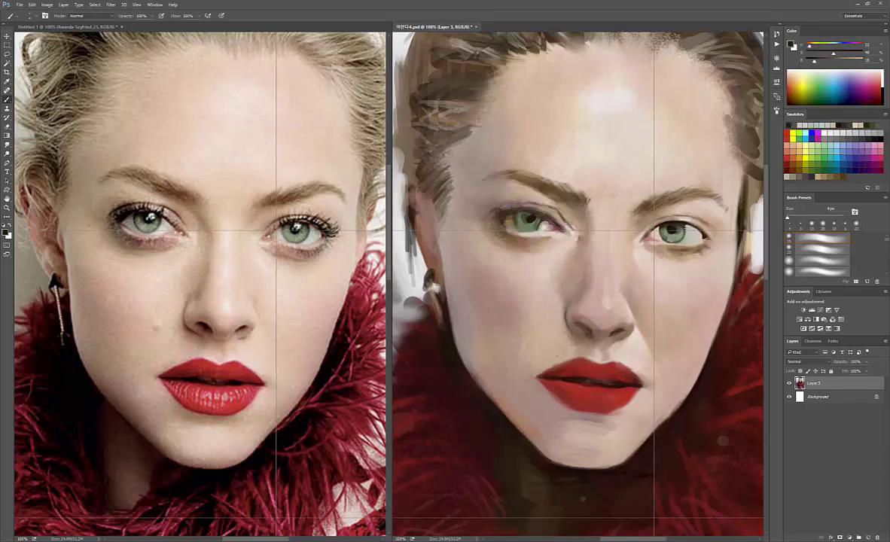
{"action": "left_click", "coordinate": [634, 219], "text": "alt"}
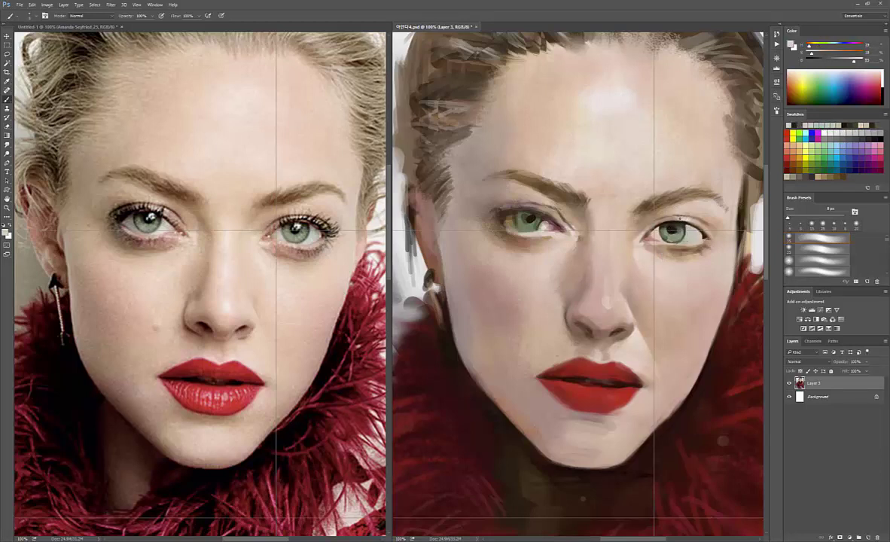
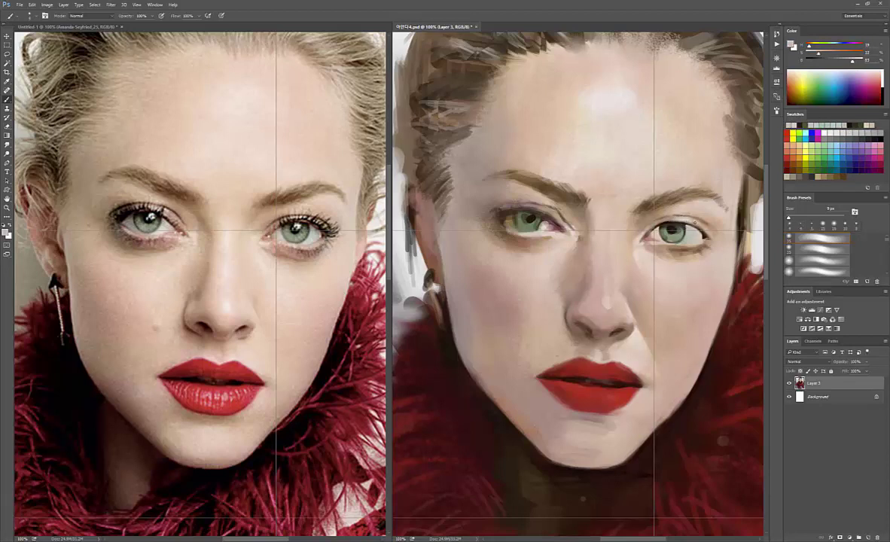
Dab sampled skin tones, from light pink to grey-white highlights, around the right eye
{"action": "left_click", "coordinate": [648, 212], "text": "alt"}
{"action": "left_click", "coordinate": [653, 217], "text": "alt"}
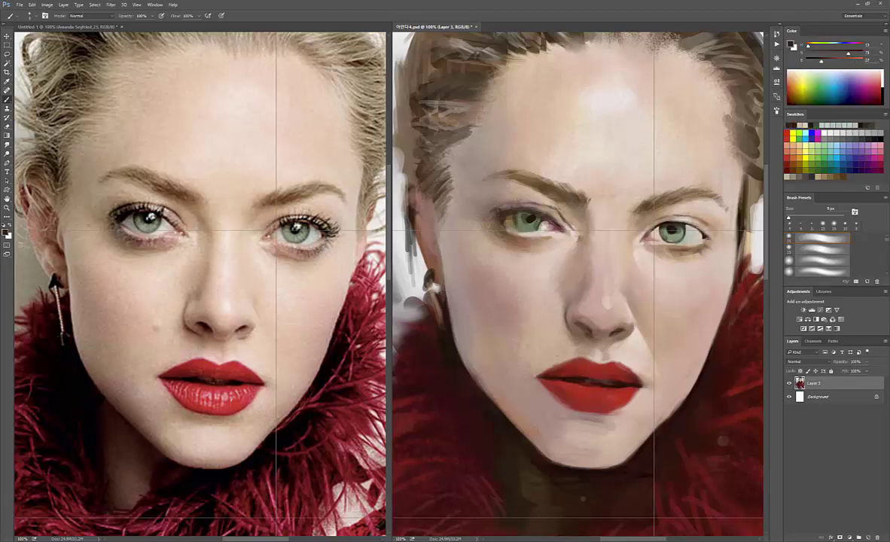
{"action": "left_click", "coordinate": [750, 115], "text": "alt"}
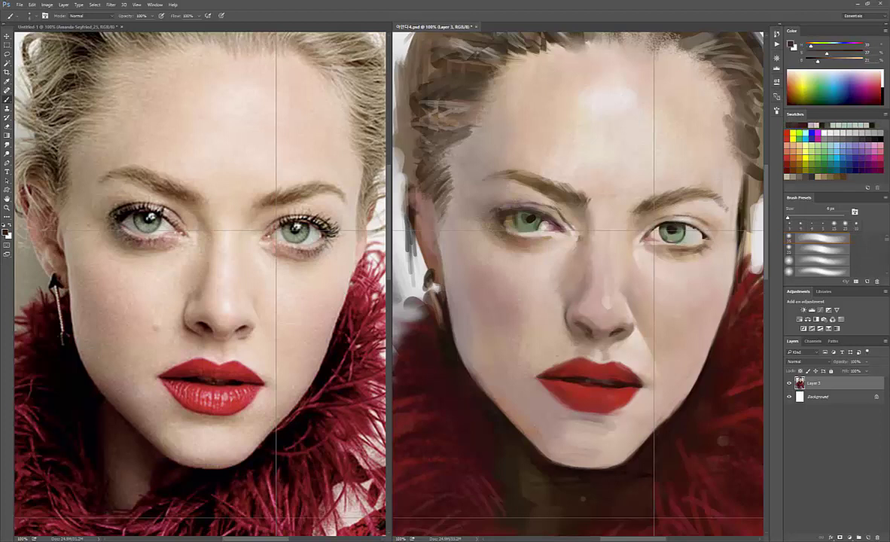
{"action": "left_click", "coordinate": [646, 216], "text": "alt"}
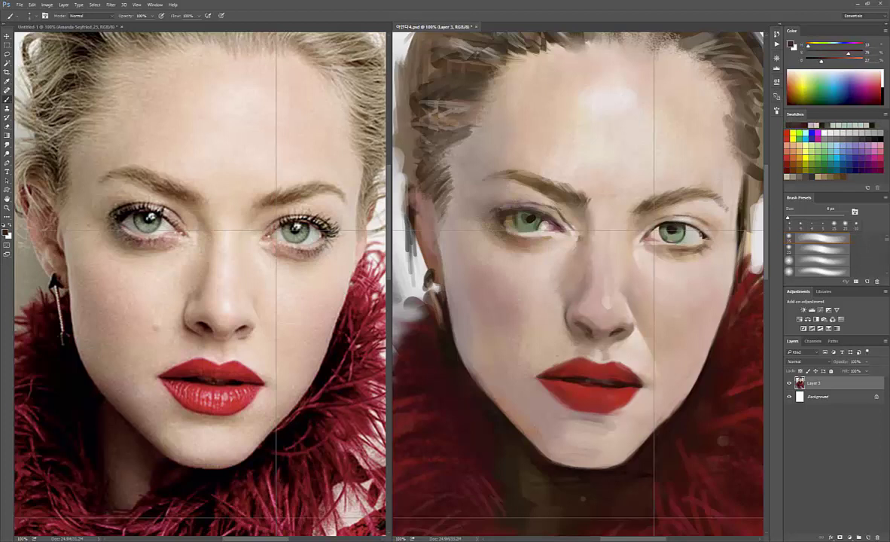
{"action": "left_click", "coordinate": [704, 233], "text": "alt"}
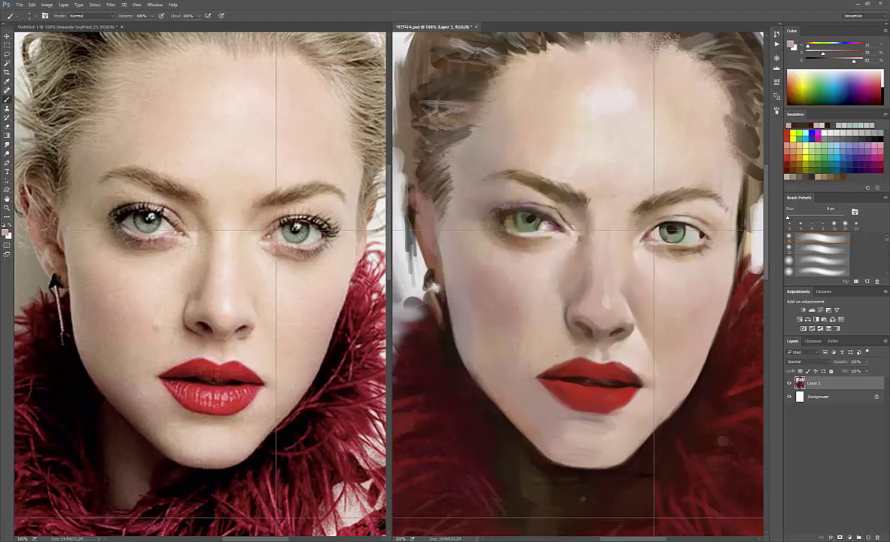
{"action": "left_click", "coordinate": [706, 236], "text": "alt"}
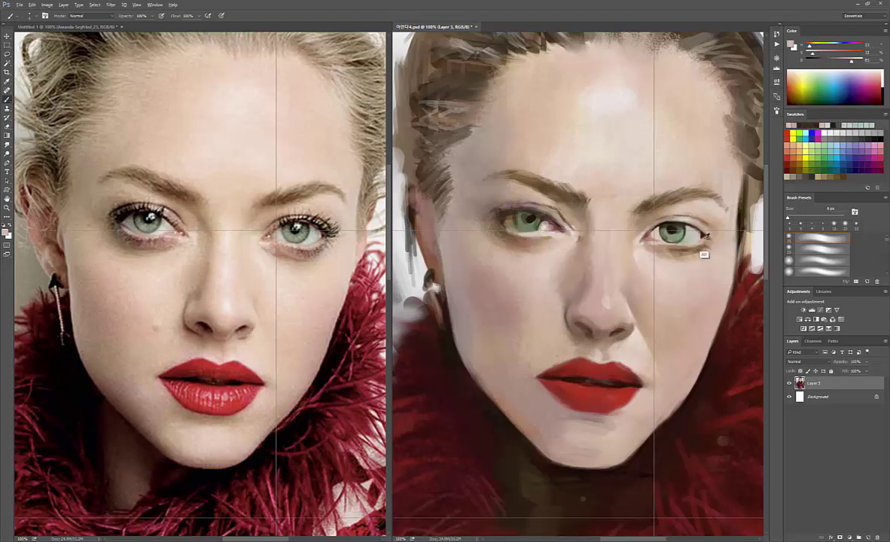
{"action": "left_click", "coordinate": [651, 235], "text": "alt"}
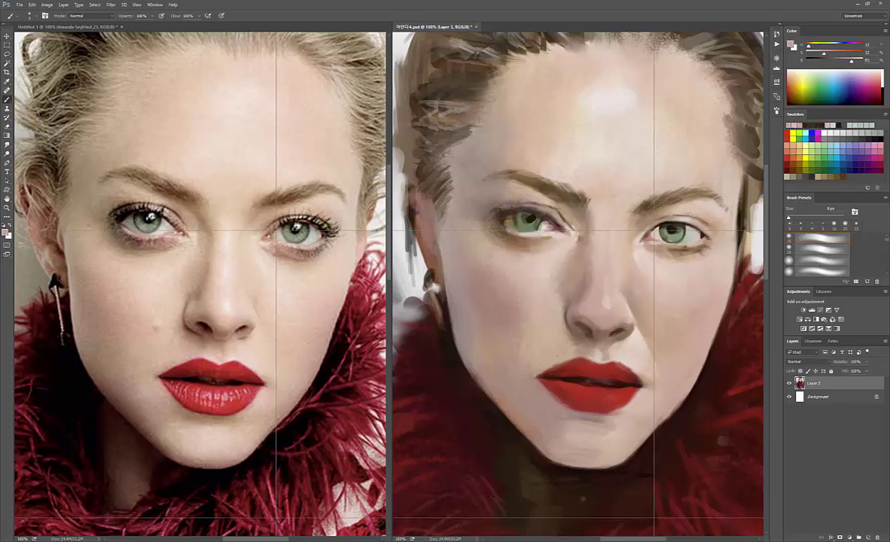
{"action": "left_click", "coordinate": [674, 245], "text": "alt"}
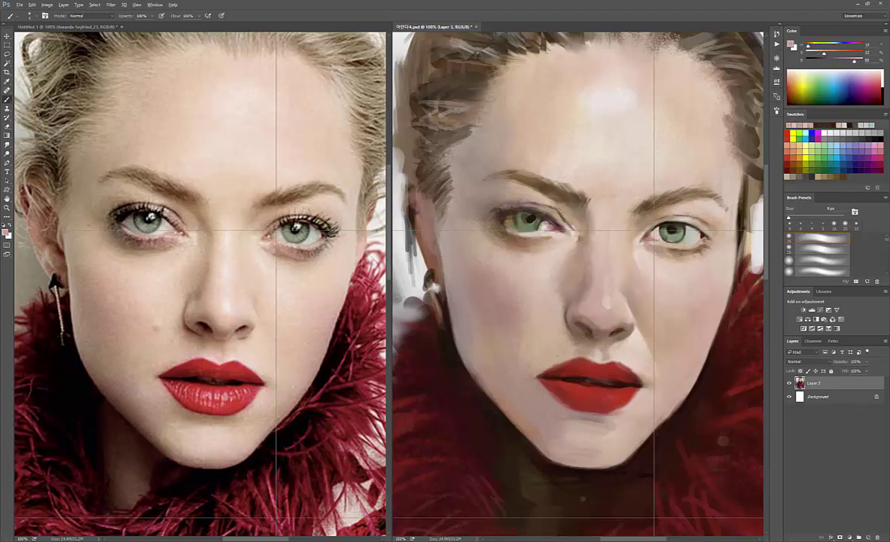
{"action": "left_click", "coordinate": [654, 243], "text": "alt"}
{"action": "left_click", "coordinate": [622, 219], "text": "alt"}
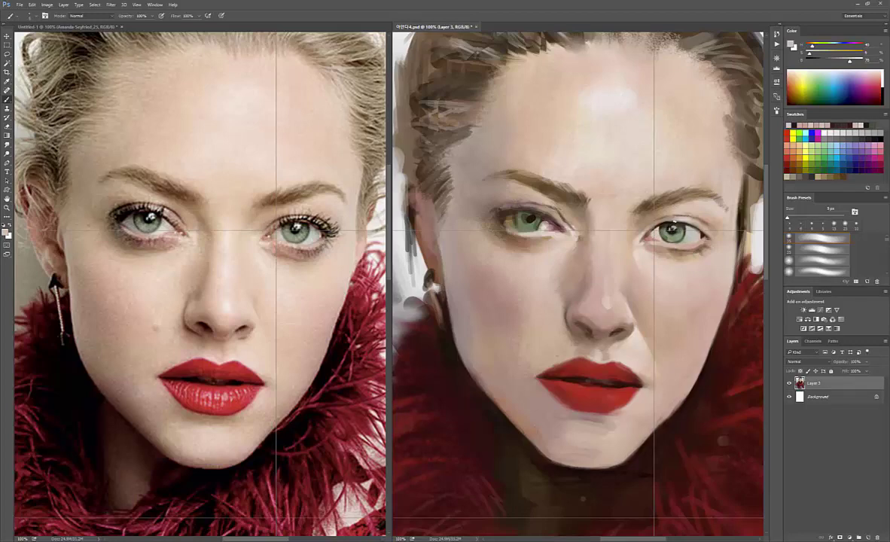
Shrink the brush to 4 px and add finer dark and light skin touches near the right eye
{"action": "right_click", "coordinate": [621, 211]}
{"action": "right_click", "coordinate": [621, 211]}
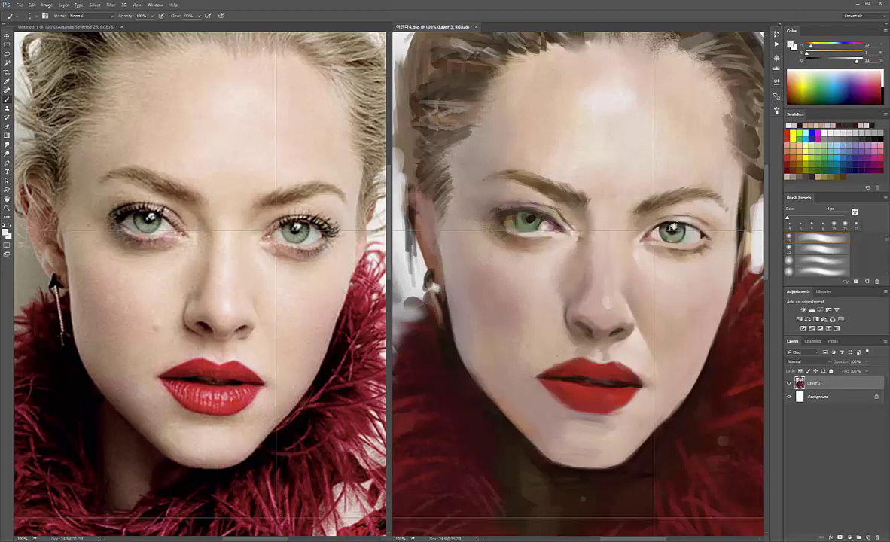
{"action": "left_click", "coordinate": [623, 209], "text": "alt"}
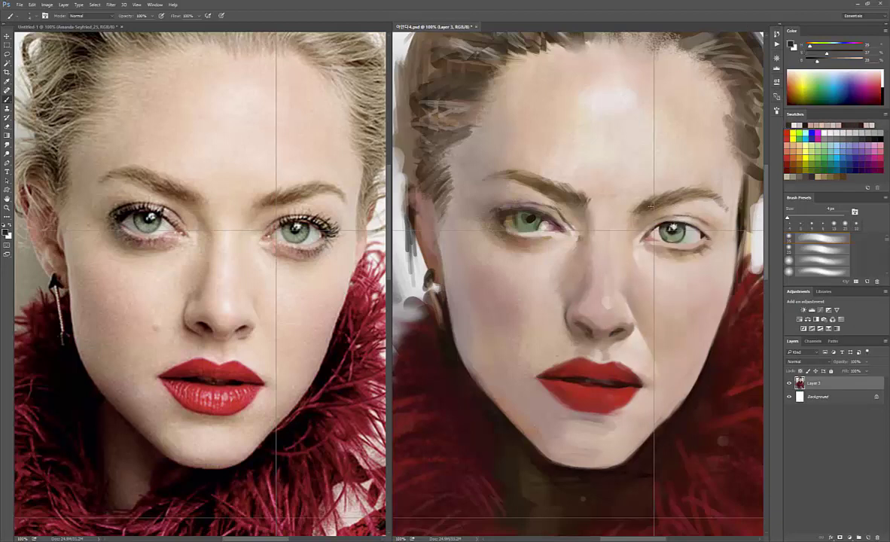
{"action": "left_click", "coordinate": [651, 205], "text": "alt"}
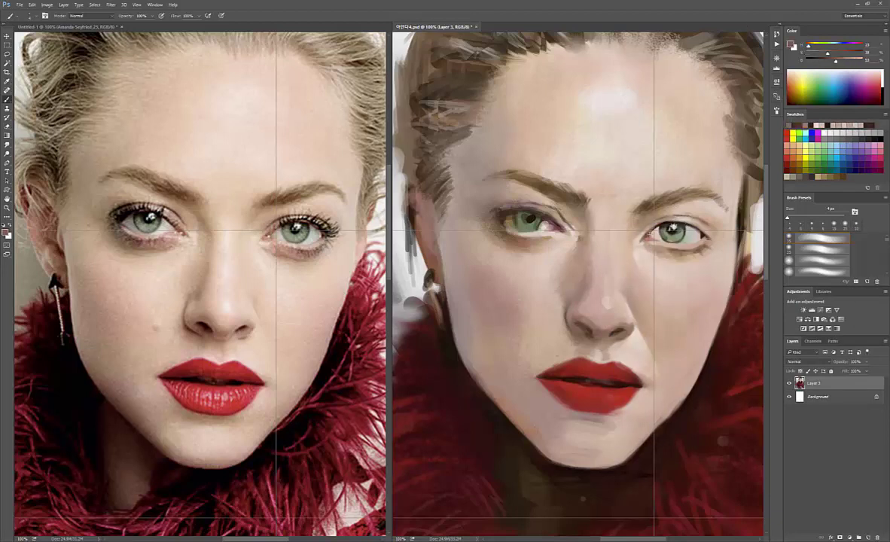
{"action": "left_click", "coordinate": [655, 245], "text": "alt"}
{"action": "left_click", "coordinate": [791, 124]}
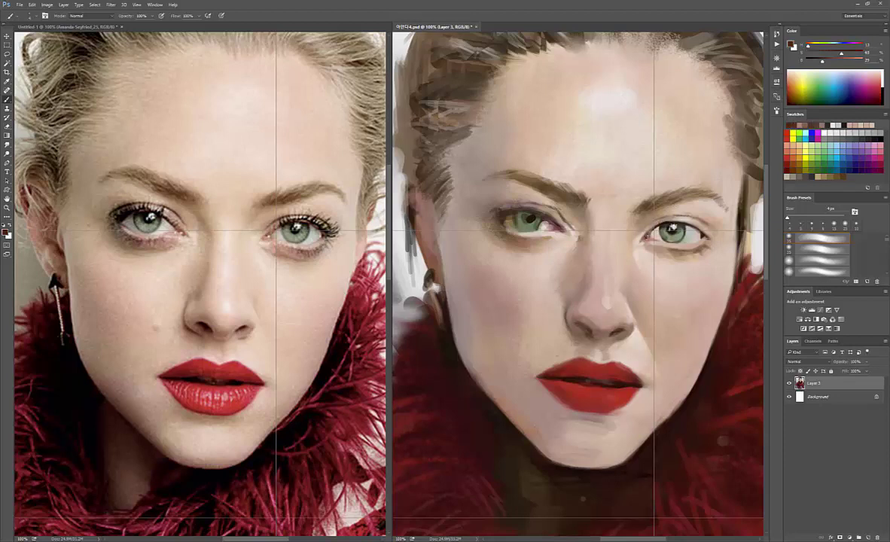
{"action": "left_click", "coordinate": [838, 125]}
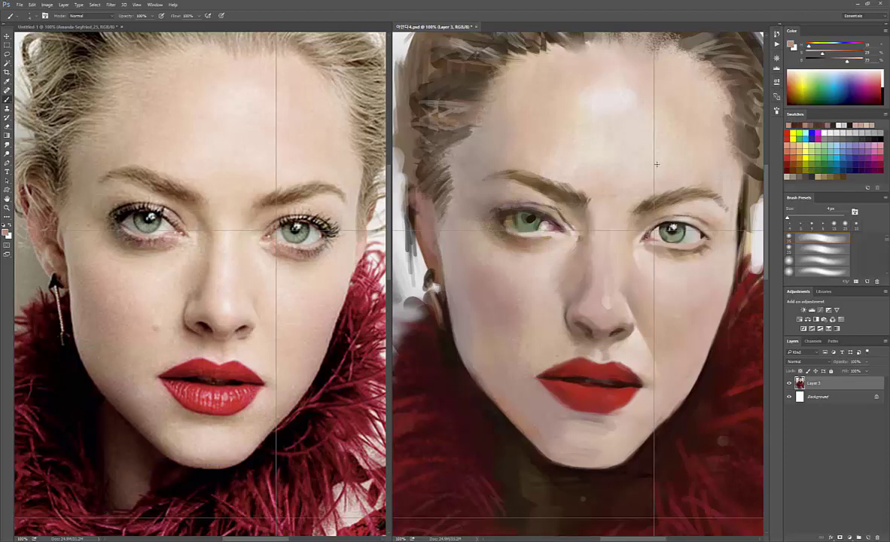
{"action": "left_click", "coordinate": [601, 238], "text": "alt"}
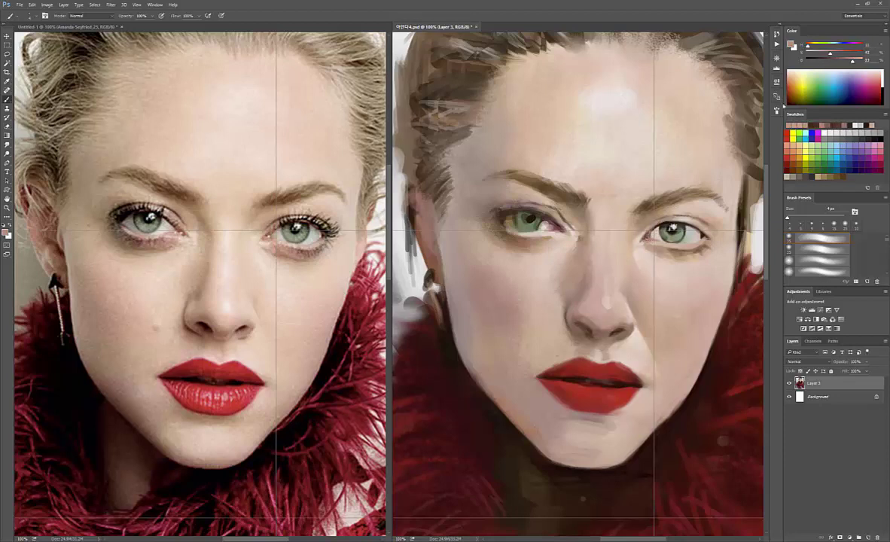
{"action": "left_click", "coordinate": [757, 115], "text": "alt"}
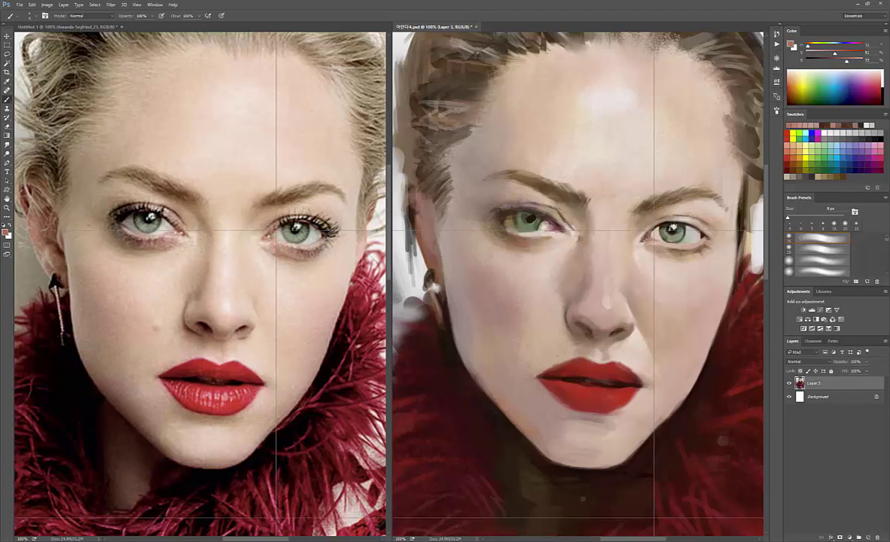
{"action": "left_click", "coordinate": [591, 226], "text": "alt"}
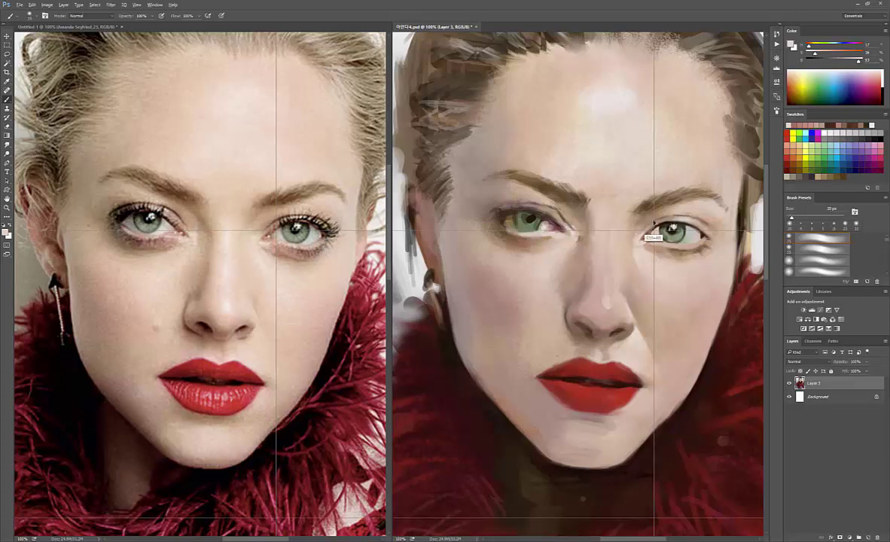
Set the brush to 50% opacity with a muted forehead colour, then shrink it to 5 px
{"action": "key", "text": "5"}
{"action": "left_click", "coordinate": [635, 230], "text": "alt"}
{"action": "left_click", "coordinate": [572, 99], "text": "alt"}
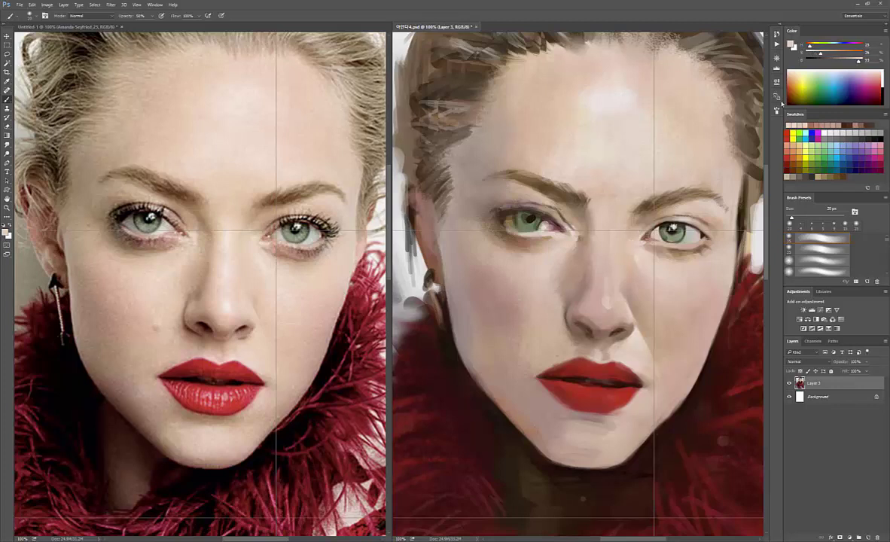
{"action": "left_click_drag", "start_coordinate": [815, 54], "coordinate": [820, 53]}
{"action": "left_click_drag", "start_coordinate": [859, 62], "coordinate": [863, 62]}
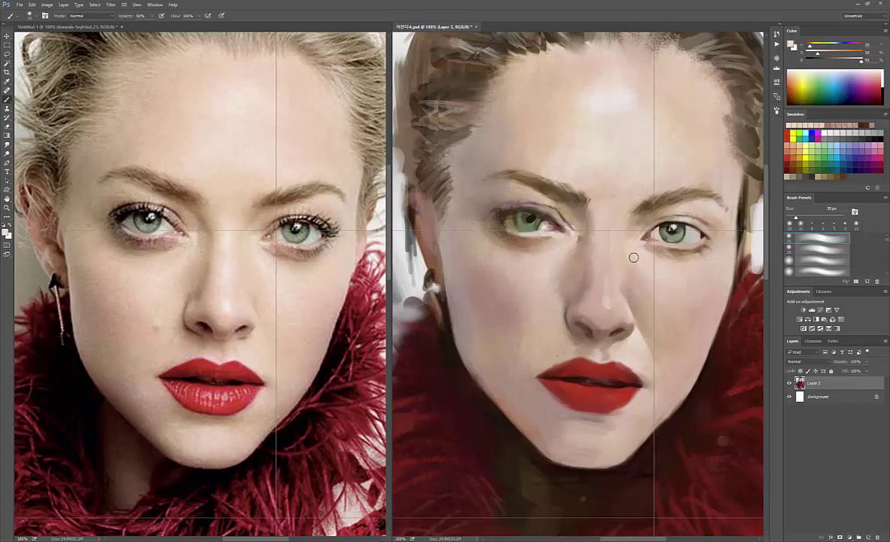
{"action": "left_click", "coordinate": [617, 223], "text": "alt"}
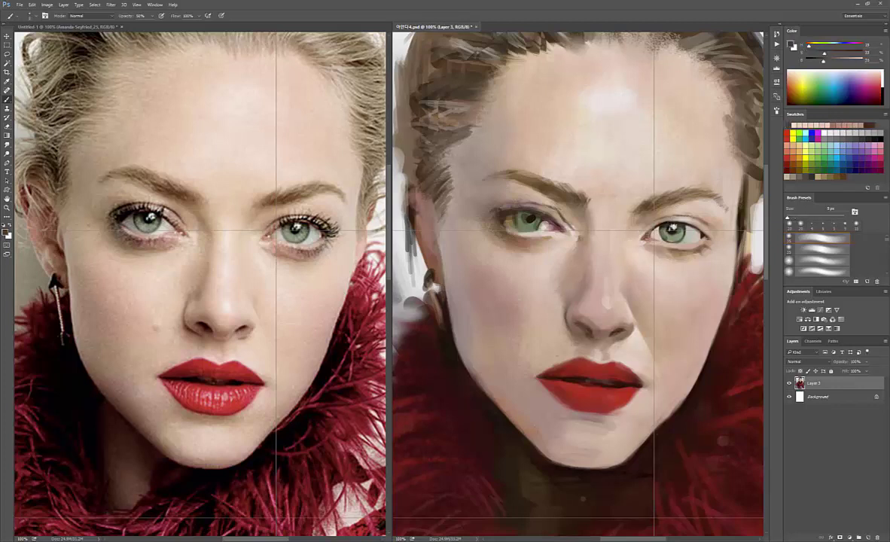
{"action": "key", "text": "bracketleft"}
{"action": "key", "text": "bracketleft"}
{"action": "key", "text": "bracketleft"}
Sample hair brown and darker tones, and add a dark accent at the left eye's inner corner
{"action": "left_click", "coordinate": [699, 224], "text": "alt"}
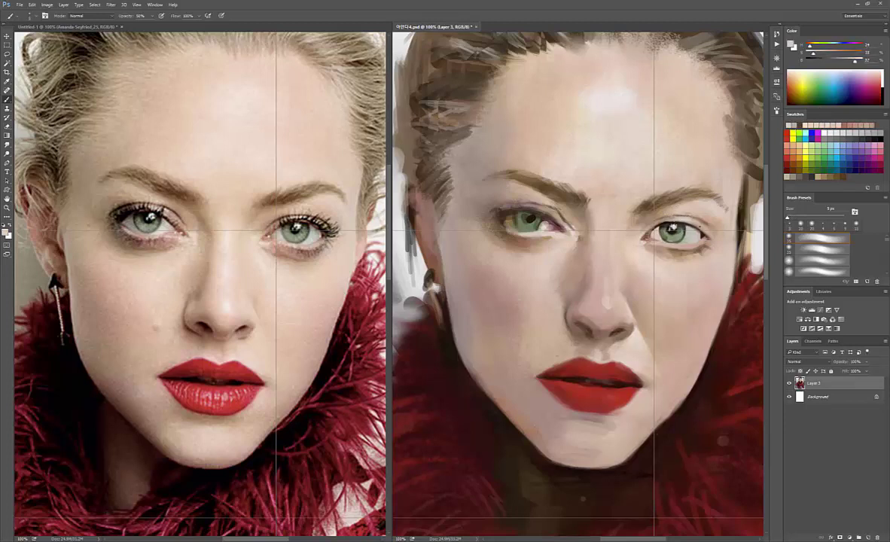
{"action": "left_click", "coordinate": [741, 116], "text": "alt"}
{"action": "left_click", "coordinate": [618, 222], "text": "alt"}
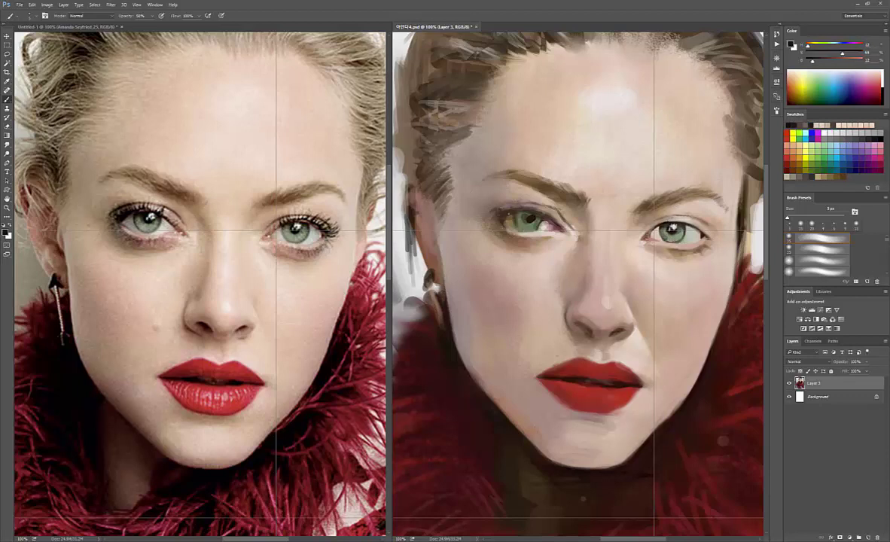
{"action": "left_click", "coordinate": [621, 228], "text": "alt"}
{"action": "left_click", "coordinate": [520, 199], "text": "alt"}
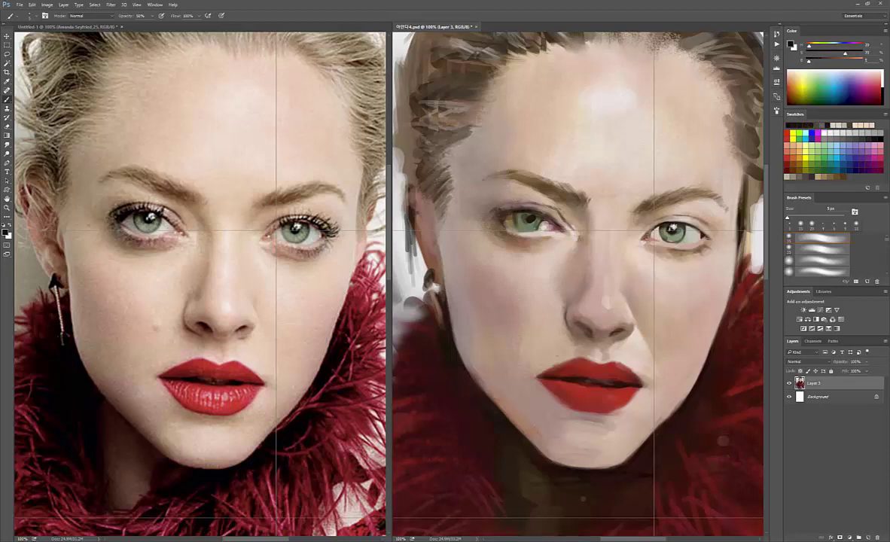
{"action": "left_click_drag", "start_coordinate": [502, 206], "coordinate": [512, 198]}
Deepen the left pupil and paint light skin over the left eye's upper lid
{"action": "left_click", "coordinate": [513, 215], "text": "alt"}
{"action": "key", "text": "bracketright"}
{"action": "key", "text": "bracketright"}
{"action": "key", "text": "bracketright"}
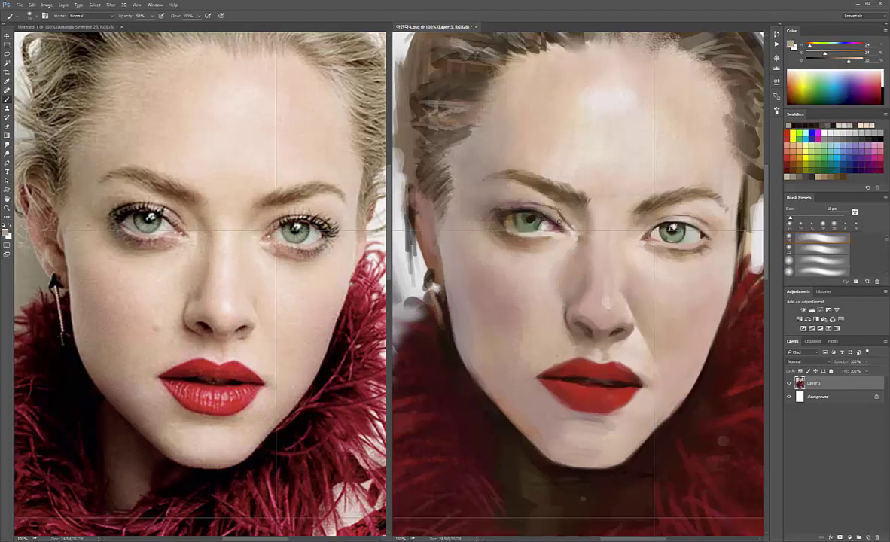
{"action": "left_click", "coordinate": [529, 218]}
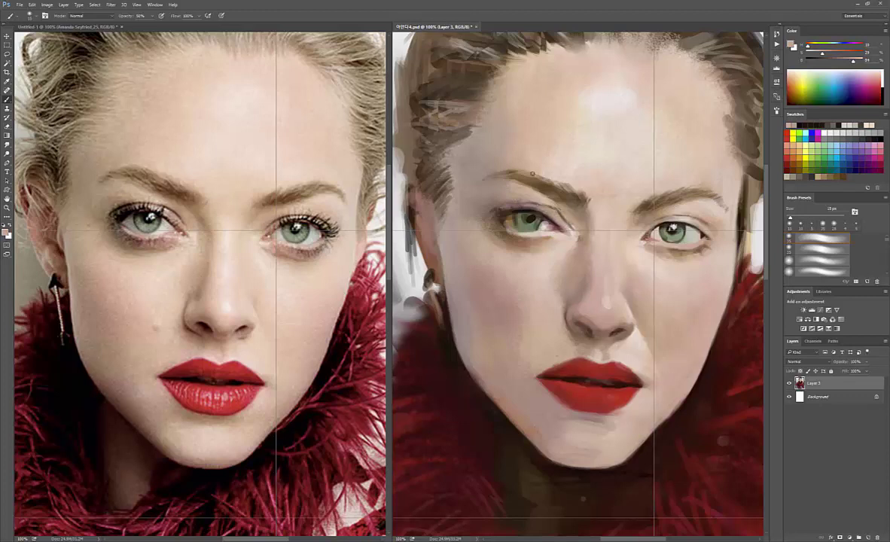
{"action": "left_click", "coordinate": [613, 116], "text": "alt"}
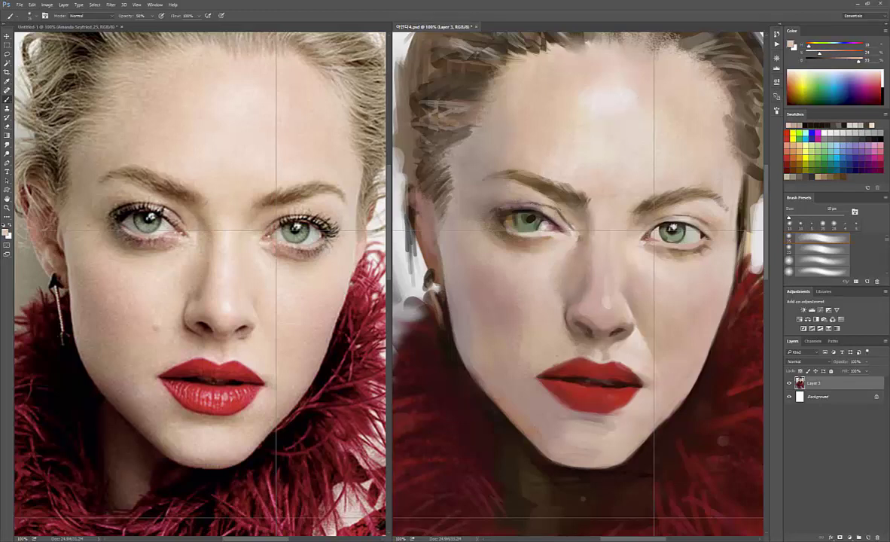
{"action": "left_click_drag", "start_coordinate": [501, 190], "coordinate": [473, 189]}
{"action": "key", "text": "bracketright"}
{"action": "key", "text": "bracketright"}
{"action": "left_click", "coordinate": [540, 110], "text": "alt"}
Switch brush preset and add a dark stroke above the left iris, then shrink to 7 px
{"action": "right_click", "coordinate": [540, 110]}
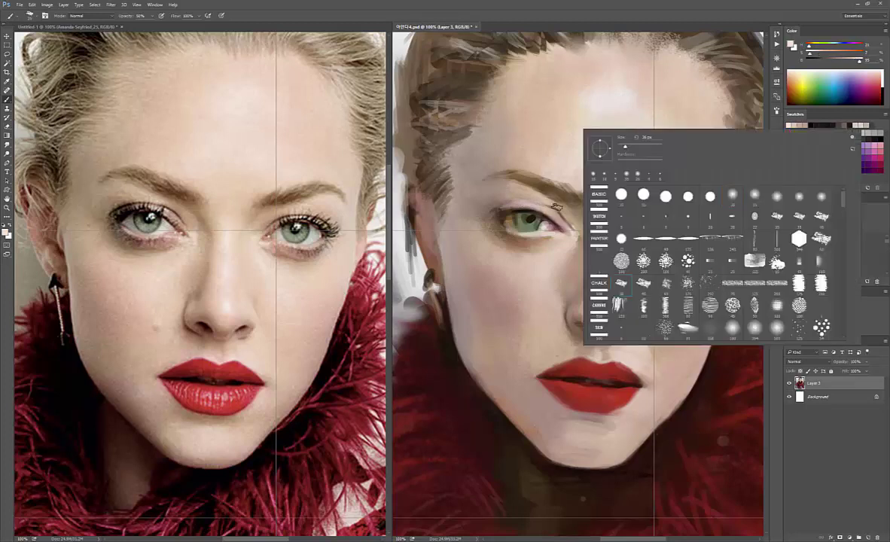
{"action": "double_click", "coordinate": [625, 248]}
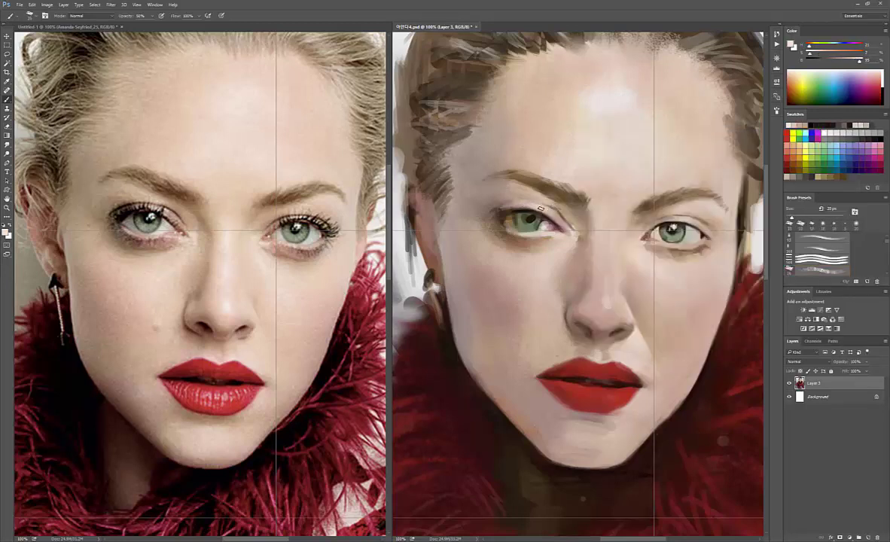
{"action": "left_click_drag", "start_coordinate": [523, 204], "coordinate": [535, 204]}
{"action": "key", "text": "bracketleft"}
{"action": "key", "text": "bracketleft"}
{"action": "key", "text": "bracketleft"}
{"action": "left_click", "coordinate": [684, 254], "text": "alt"}
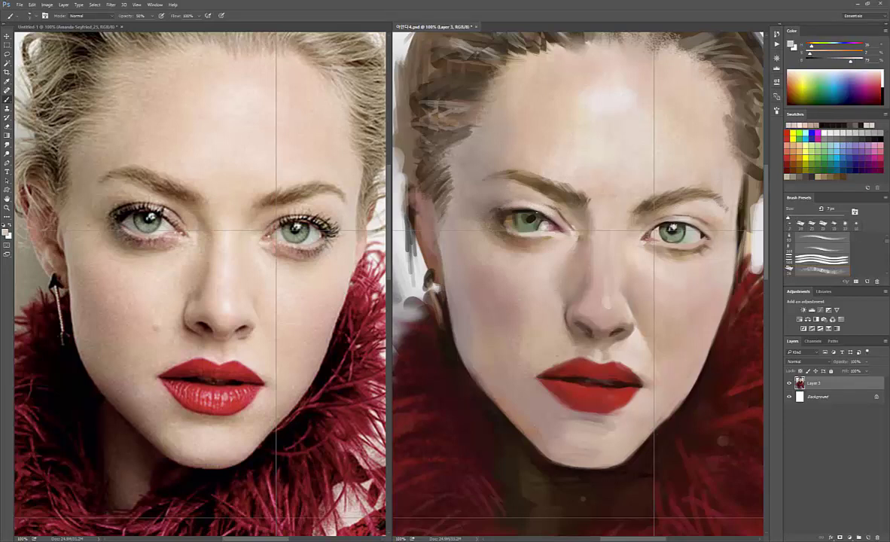
Change brush presets, from a 10 px soft brush to a 5 px hard round brush
{"action": "right_click", "coordinate": [503, 196]}
{"action": "key", "text": "Escape"}
{"action": "right_click", "coordinate": [586, 114]}
{"action": "key", "text": "Return"}
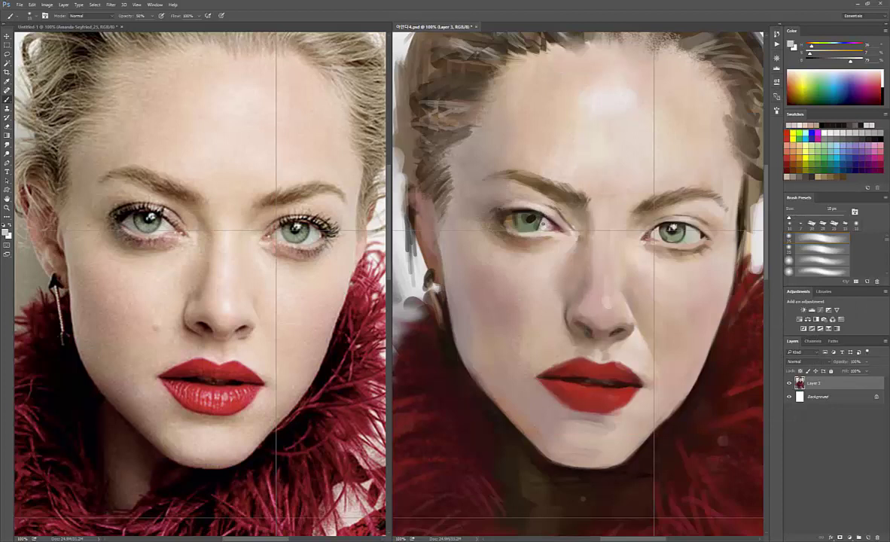
{"action": "left_click", "coordinate": [551, 226], "text": "alt"}
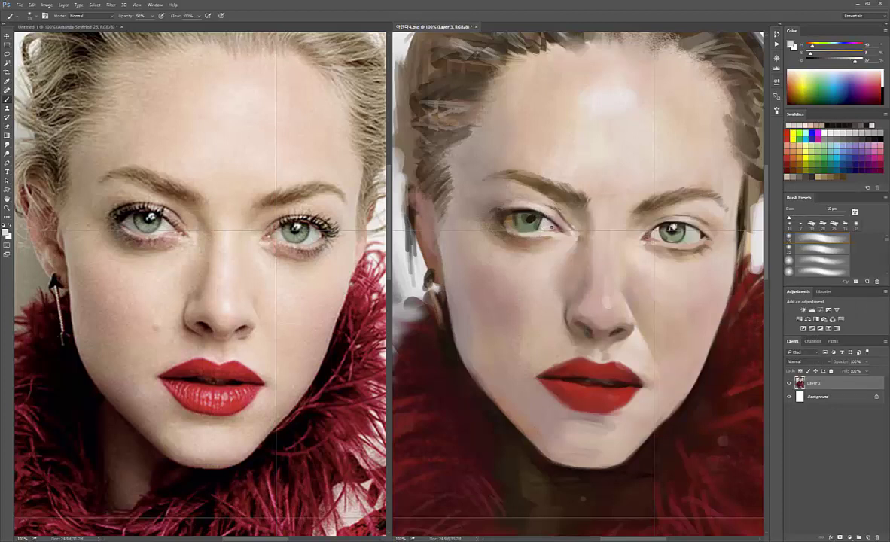
{"action": "right_click", "coordinate": [586, 178]}
{"action": "key", "text": "Return"}
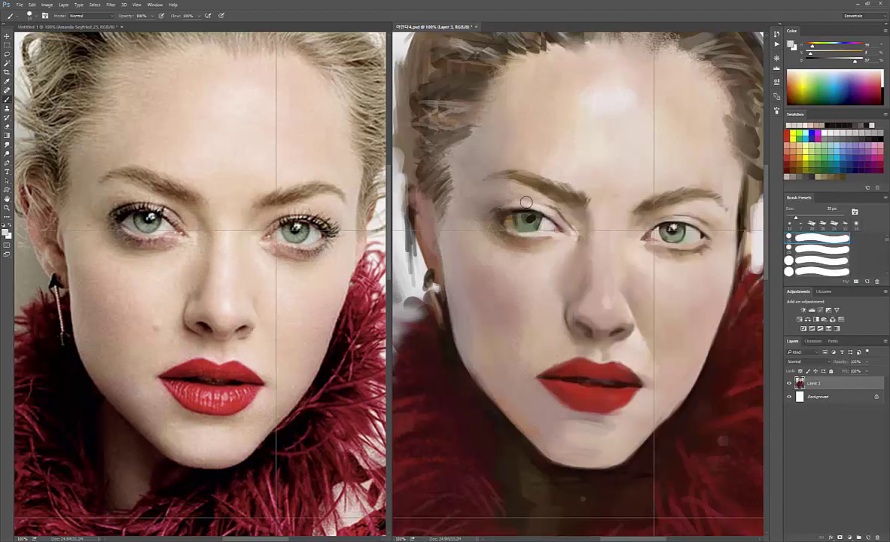
{"action": "key", "text": "bracketleft"}
{"action": "key", "text": "bracketleft"}
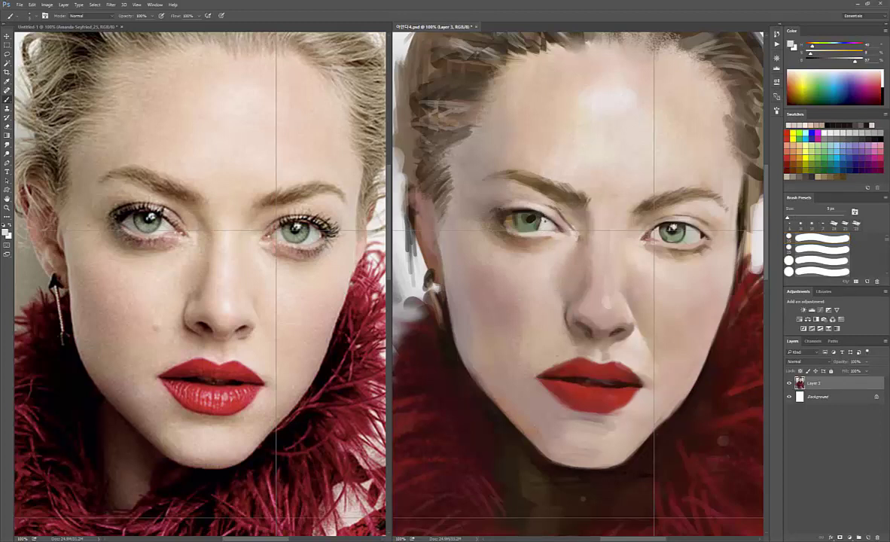
Paint along the left eye's lower lid with sampled skin tones, enlarging the brush to 7 px
{"action": "left_click", "coordinate": [503, 222], "text": "alt"}
{"action": "left_click", "coordinate": [487, 214], "text": "alt"}
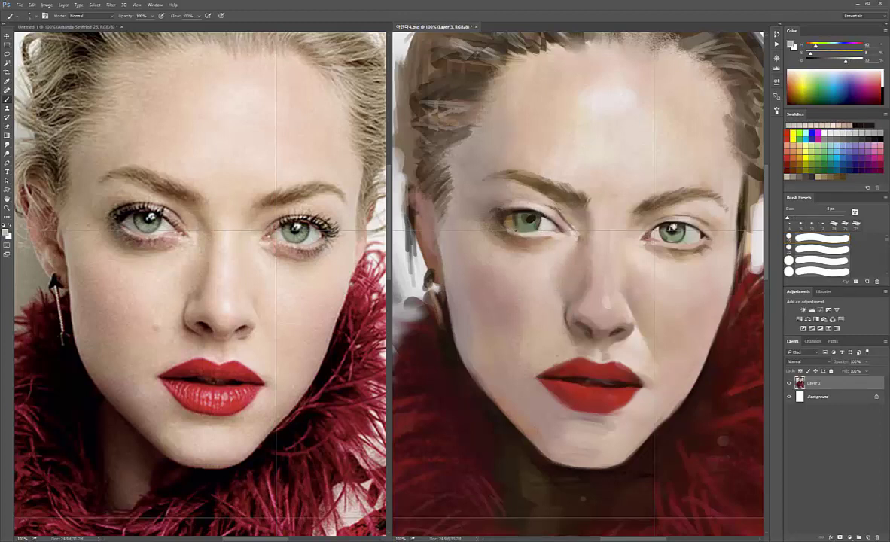
{"action": "mouse_move", "coordinate": [514, 232]}
{"action": "left_mouse_down"}
{"action": "mouse_move", "coordinate": [522, 233]}
{"action": "mouse_move", "coordinate": [512, 224]}
{"action": "left_mouse_up"}
{"action": "left_click", "coordinate": [494, 218], "text": "alt"}
{"action": "key", "text": "bracketright"}
{"action": "key", "text": "bracketright"}
{"action": "key", "text": "bracketright"}
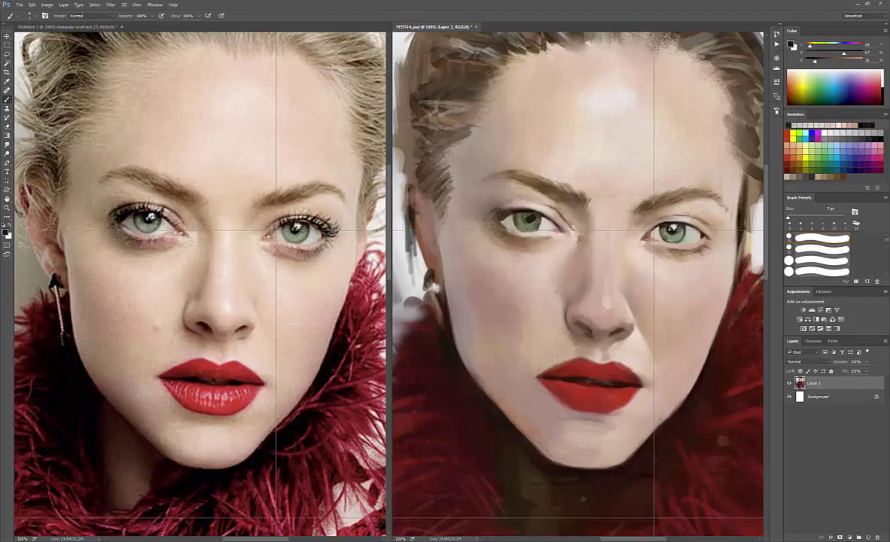
{"action": "left_click", "coordinate": [475, 202], "text": "alt"}
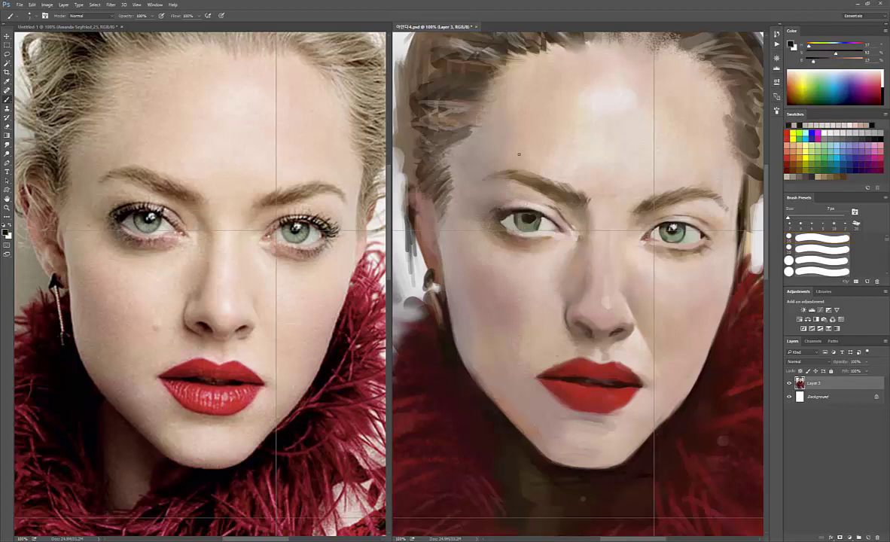
Add a faint stroke on the left eye, then sample tones with a 3 px brush
{"action": "right_click", "coordinate": [483, 210]}
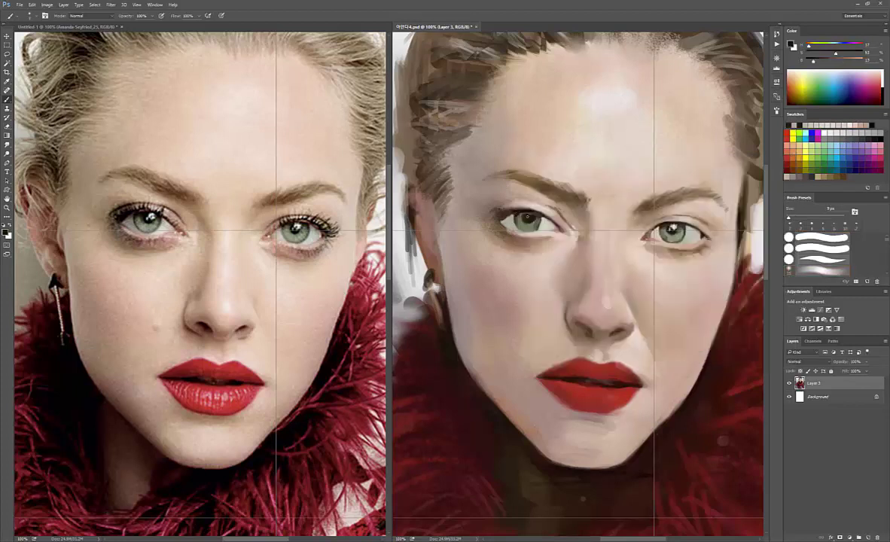
{"action": "left_click", "coordinate": [493, 223], "text": "alt"}
{"action": "left_click", "coordinate": [491, 203], "text": "alt"}
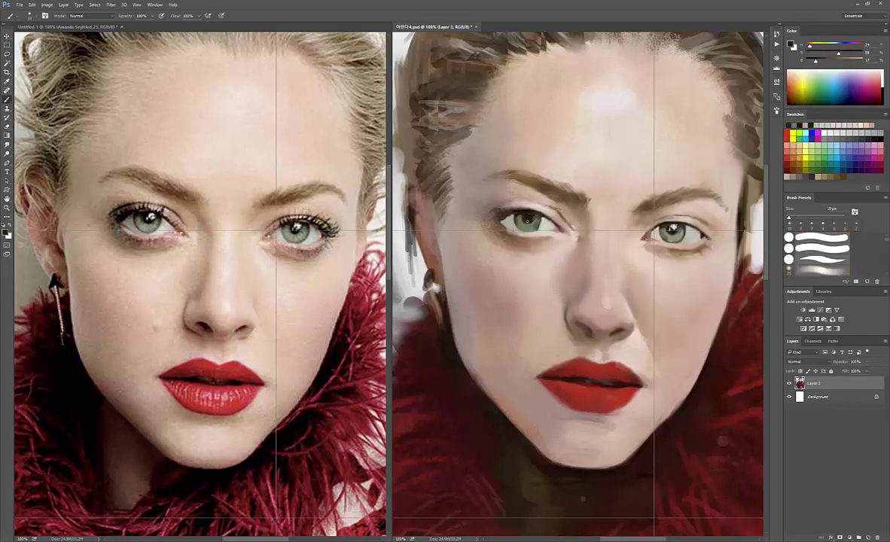
{"action": "left_click_drag", "start_coordinate": [530, 212], "coordinate": [533, 216]}
{"action": "key", "text": "bracketleft"}
{"action": "key", "text": "bracketleft"}
{"action": "key", "text": "bracketleft"}
{"action": "left_click", "coordinate": [543, 239], "text": "alt"}
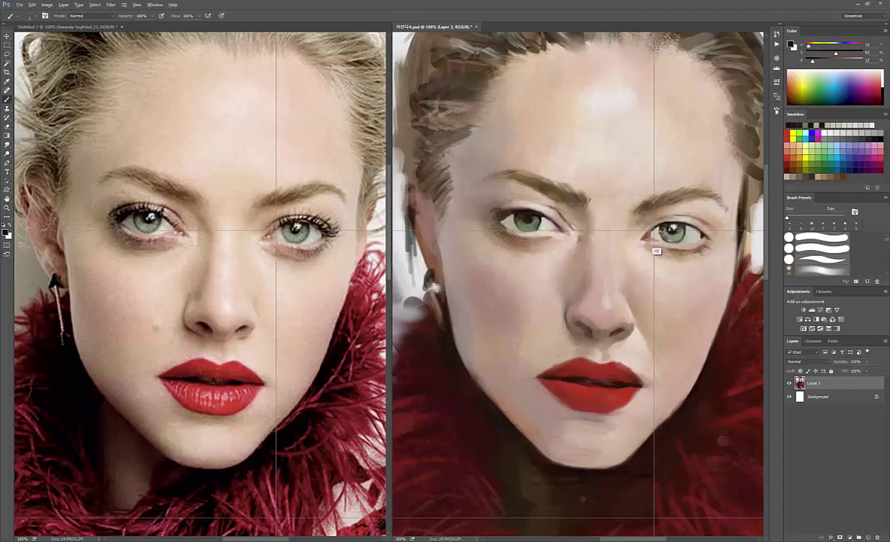
{"action": "key", "text": "bracketleft"}
{"action": "left_click", "coordinate": [466, 262], "text": "alt"}
{"action": "left_click", "coordinate": [540, 226], "text": "alt"}
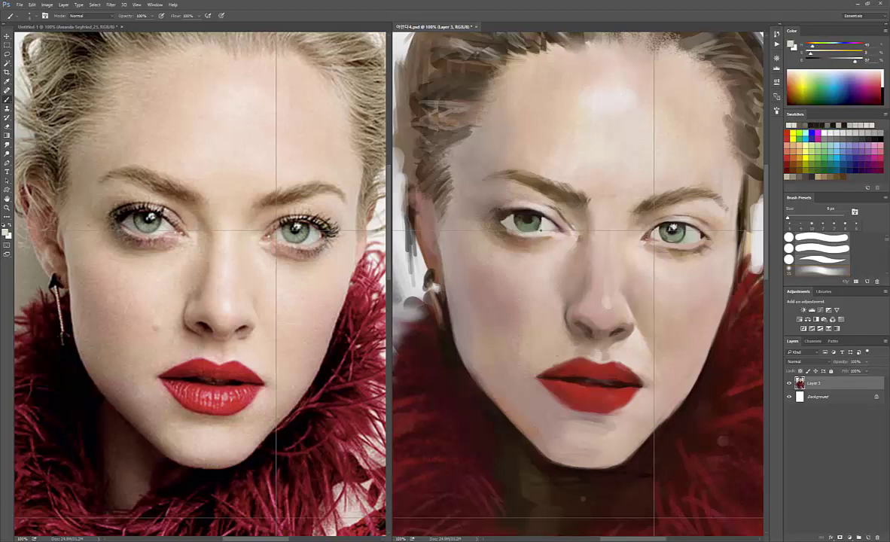
{"action": "left_click", "coordinate": [539, 226], "text": "alt"}
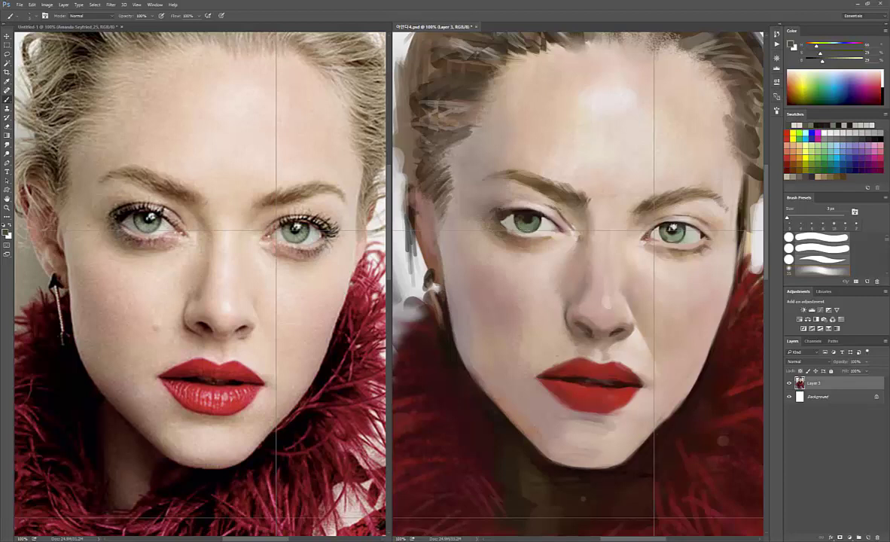
Darken the left eye's outer corner with an 8 px brush, then sample eyebrow and eyelid colours
{"action": "left_click", "coordinate": [696, 221], "text": "alt"}
{"action": "key", "text": "bracketright"}
{"action": "key", "text": "bracketright"}
{"action": "key", "text": "bracketright"}
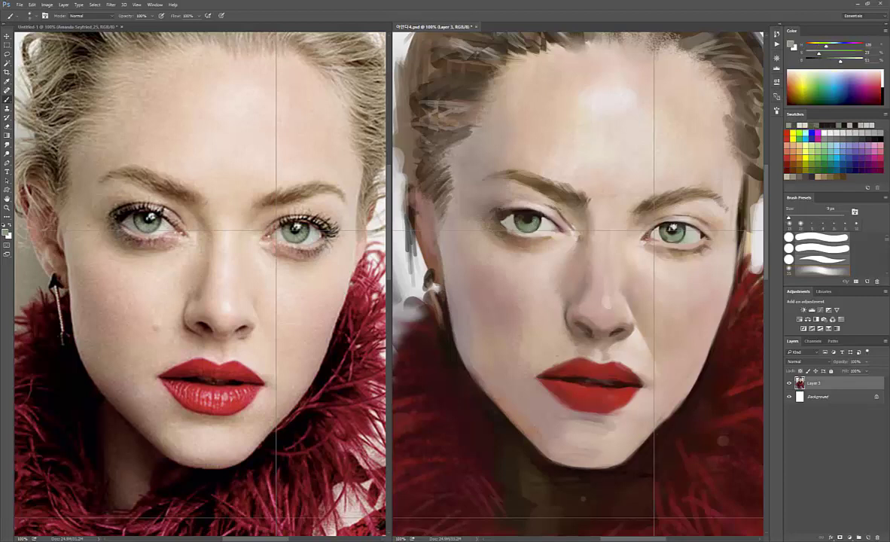
{"action": "left_click", "coordinate": [525, 215], "text": "alt"}
{"action": "key", "text": "bracketleft"}
{"action": "key", "text": "bracketleft"}
{"action": "key", "text": "bracketleft"}
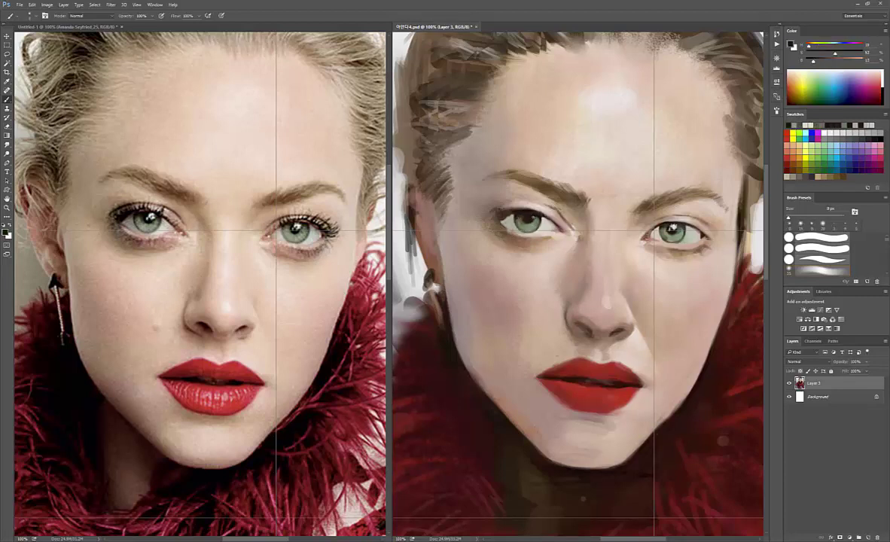
{"action": "left_click", "coordinate": [471, 210], "text": "alt"}
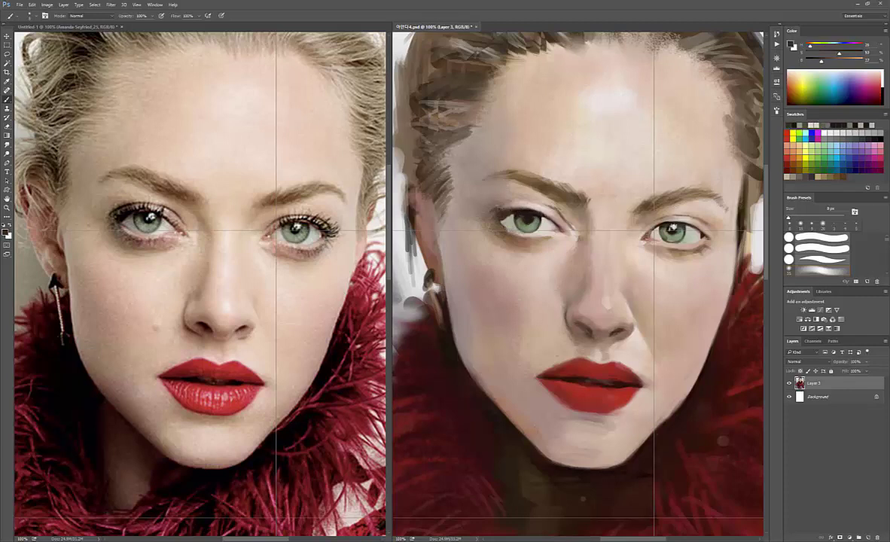
{"action": "left_click", "coordinate": [751, 208], "text": "alt"}
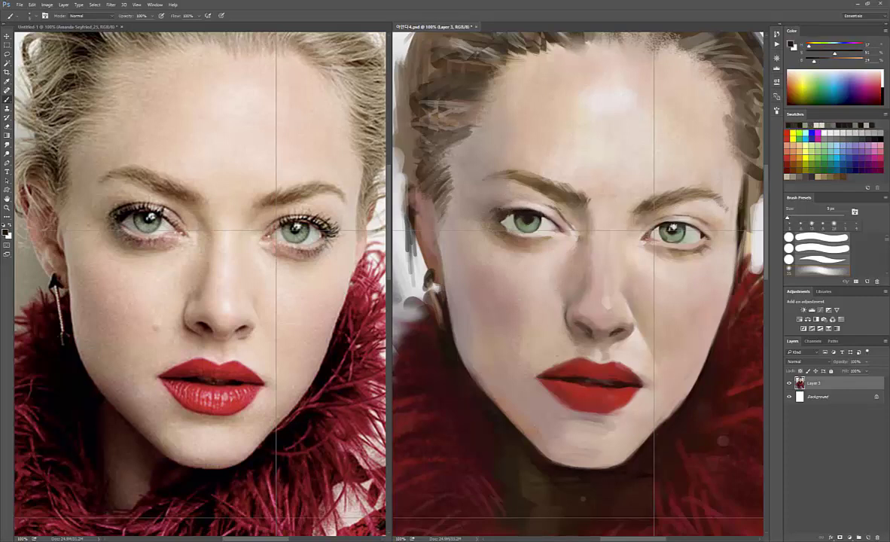
{"action": "mouse_move", "coordinate": [494, 216]}
{"action": "left_mouse_down"}
{"action": "mouse_move", "coordinate": [499, 221]}
{"action": "mouse_move", "coordinate": [502, 208]}
{"action": "left_mouse_up"}
{"action": "left_click", "coordinate": [506, 186], "text": "alt"}
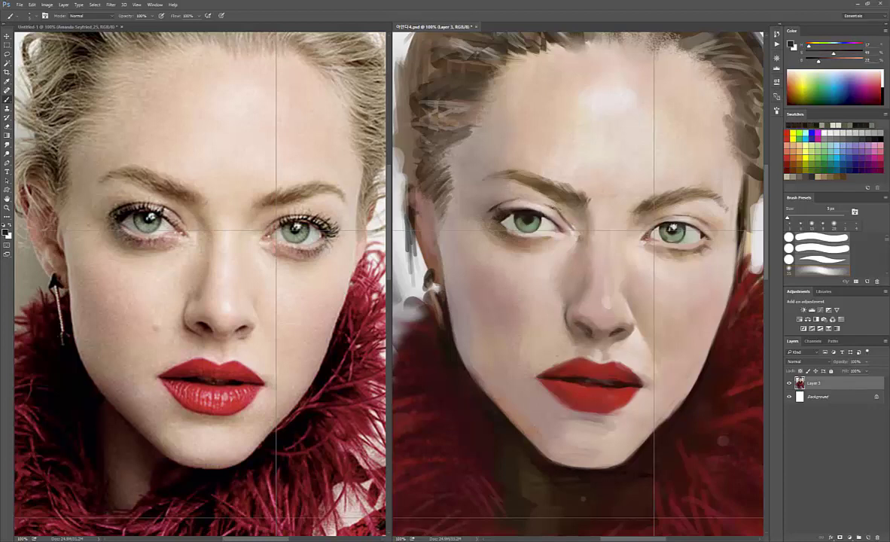
{"action": "left_click", "coordinate": [529, 200], "text": "alt"}
{"action": "left_click", "coordinate": [518, 208], "text": "alt"}
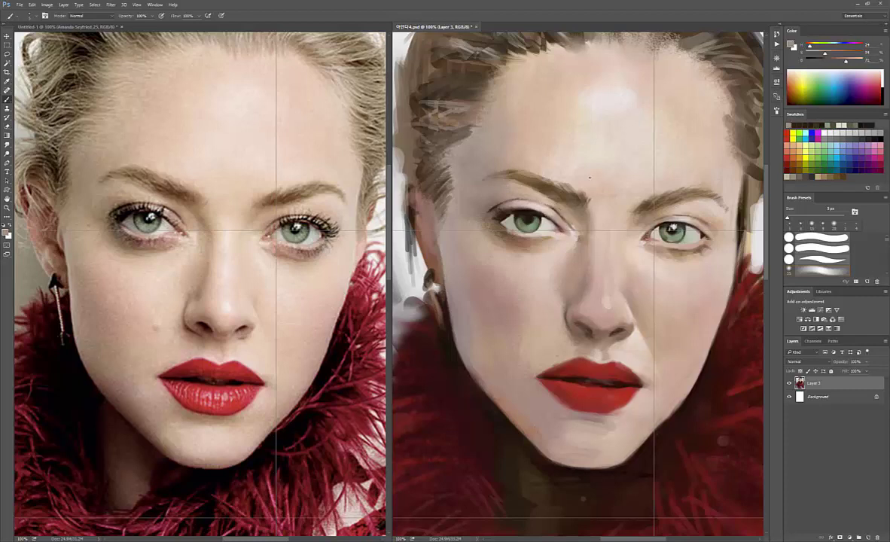
Load a 38 px brush preset, shrink it to about 9 px and sample eye-area tones
{"action": "right_click", "coordinate": [518, 199]}
{"action": "double_click", "coordinate": [532, 280]}
{"action": "left_click", "coordinate": [527, 205], "text": "alt"}
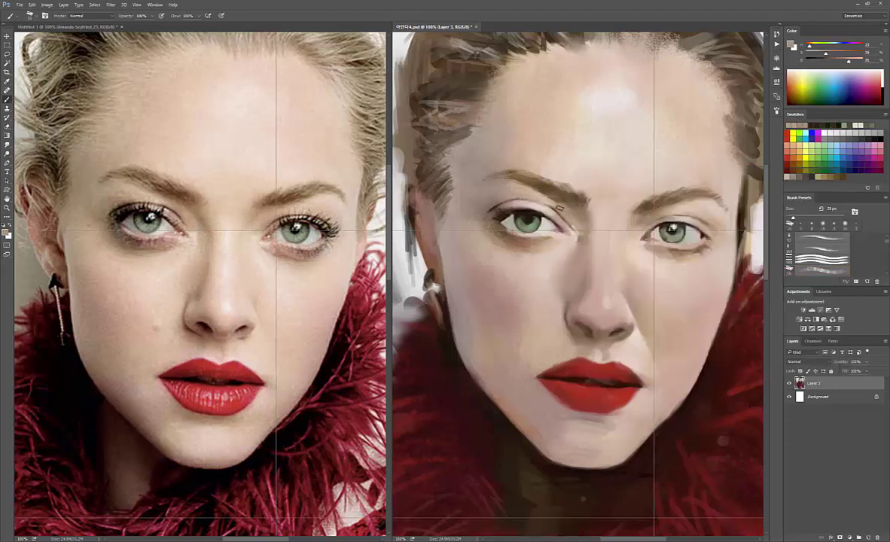
{"action": "left_click", "coordinate": [531, 209], "text": "alt"}
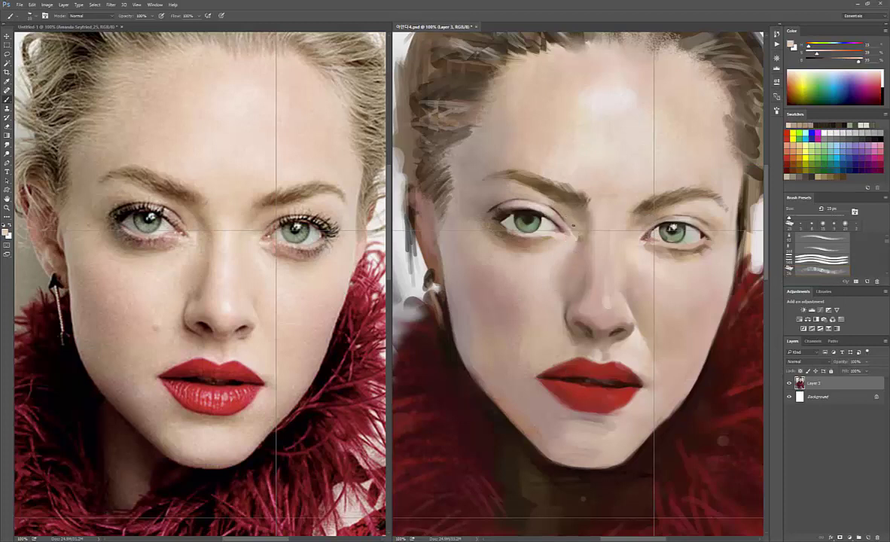
{"action": "key", "text": "bracketleft"}
{"action": "key", "text": "bracketleft"}
{"action": "key", "text": "bracketleft"}
{"action": "left_click", "coordinate": [529, 234], "text": "alt"}
{"action": "key", "text": "bracketright"}
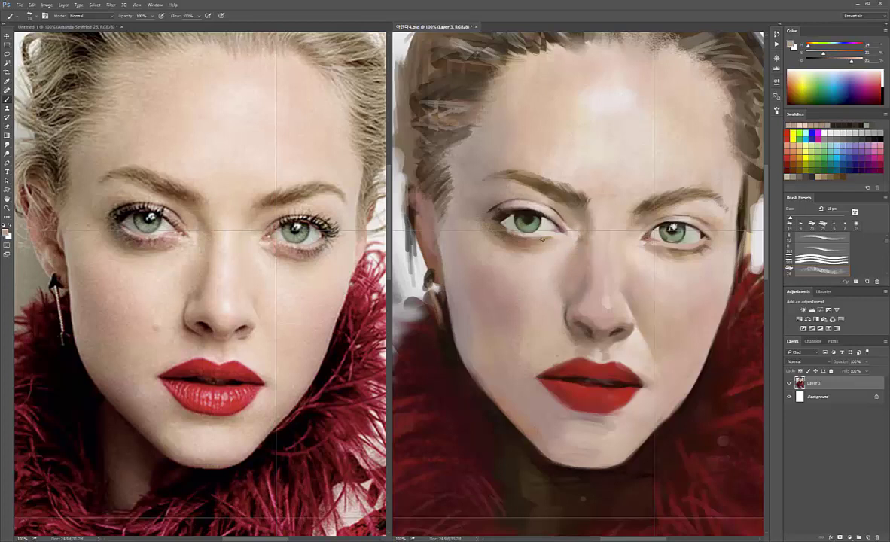
{"action": "left_click", "coordinate": [648, 241], "text": "alt"}
{"action": "key", "text": "bracketleft"}
{"action": "key", "text": "bracketleft"}
{"action": "left_click", "coordinate": [633, 235], "text": "alt"}
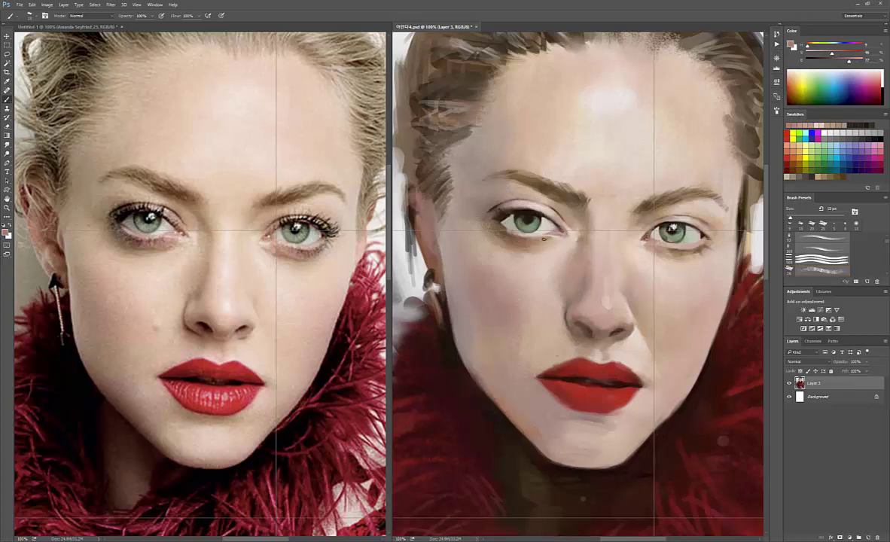
Sample tones from under the eye and darken the right eye's lower lid
{"action": "key", "text": "bracketright"}
{"action": "left_click", "coordinate": [729, 117], "text": "alt"}
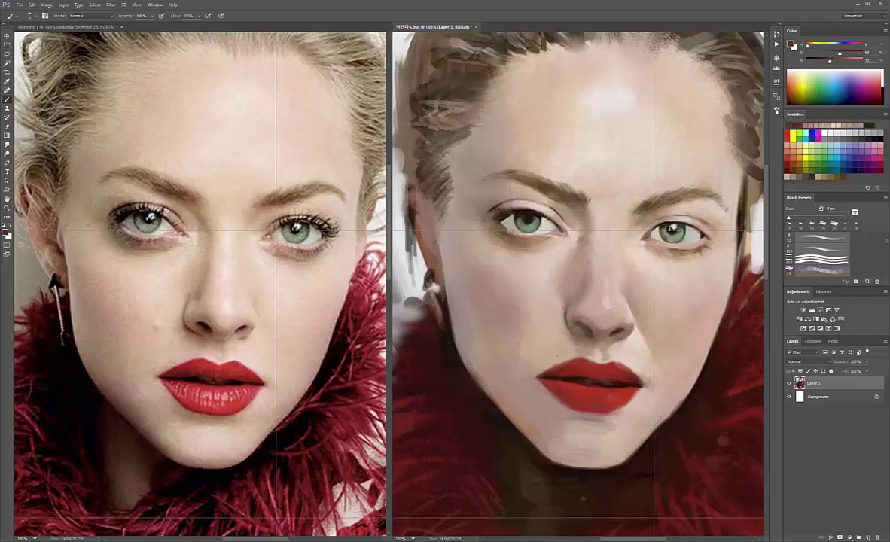
{"action": "key", "text": "bracketleft"}
{"action": "key", "text": "bracketleft"}
{"action": "left_click", "coordinate": [512, 235], "text": "alt"}
{"action": "key", "text": "bracketright"}
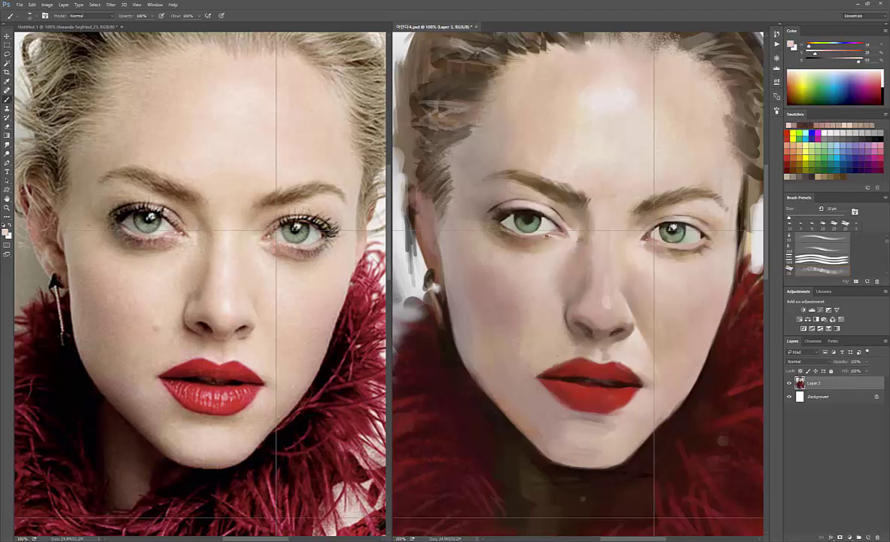
{"action": "left_click", "coordinate": [536, 237], "text": "alt"}
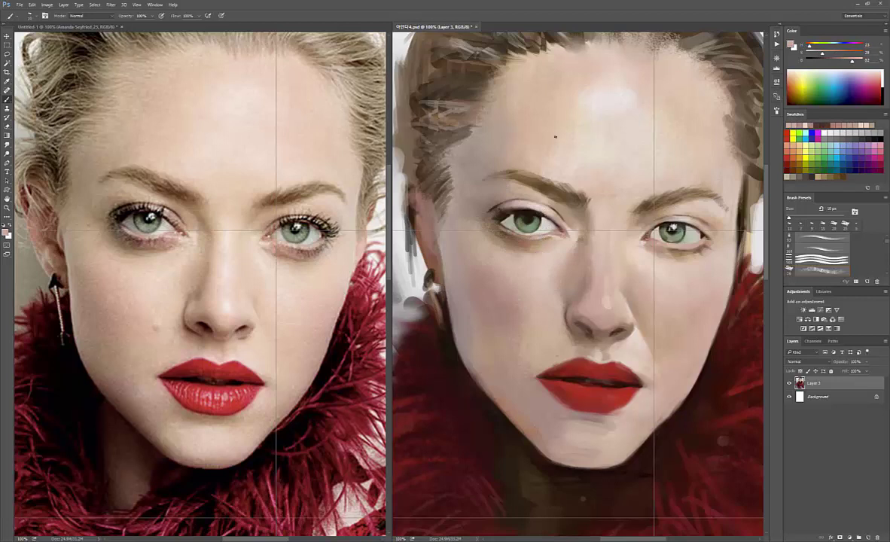
{"action": "left_click", "coordinate": [500, 224], "text": "alt"}
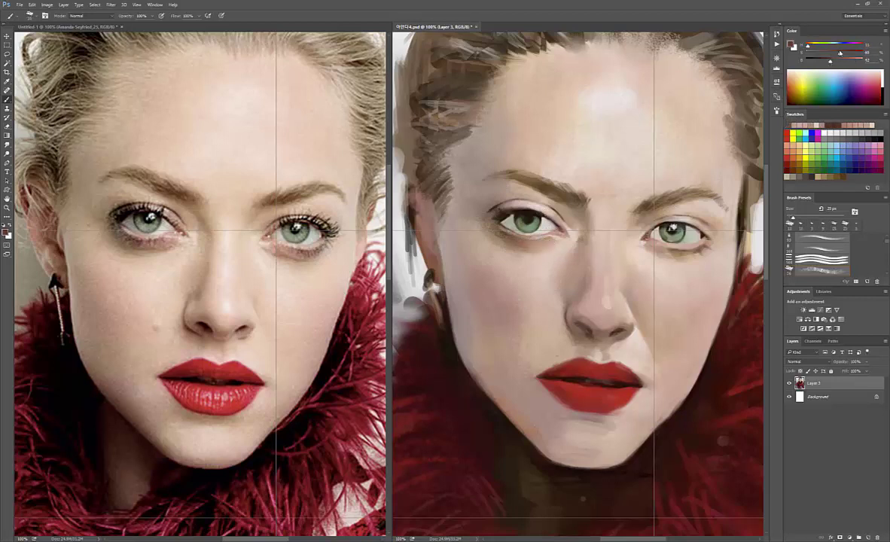
{"action": "key", "text": "bracketright"}
{"action": "key", "text": "bracketright"}
{"action": "key", "text": "bracketright"}
{"action": "left_click", "coordinate": [536, 242], "text": "alt"}
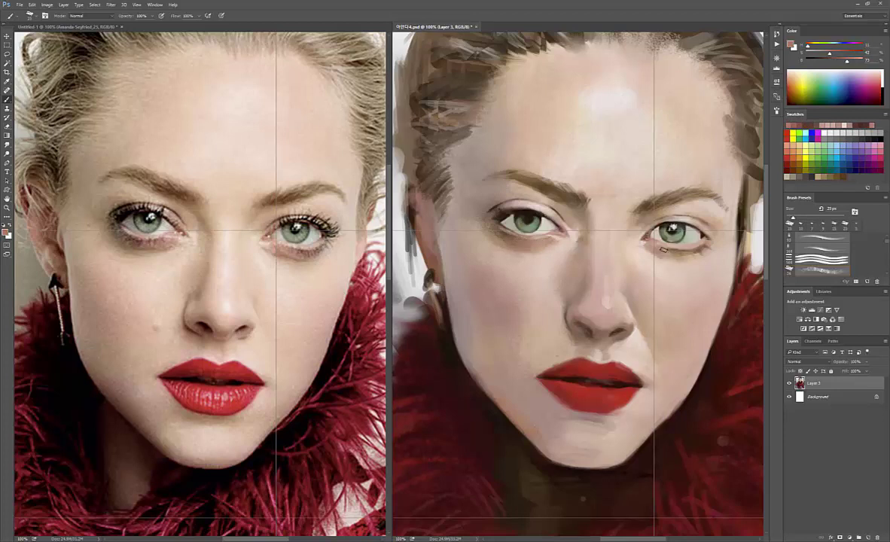
{"action": "left_click_drag", "start_coordinate": [655, 253], "coordinate": [676, 252]}
Pick a brighter colour and switch to a soft brush at 30% opacity
{"action": "left_click", "coordinate": [531, 215], "text": "alt"}
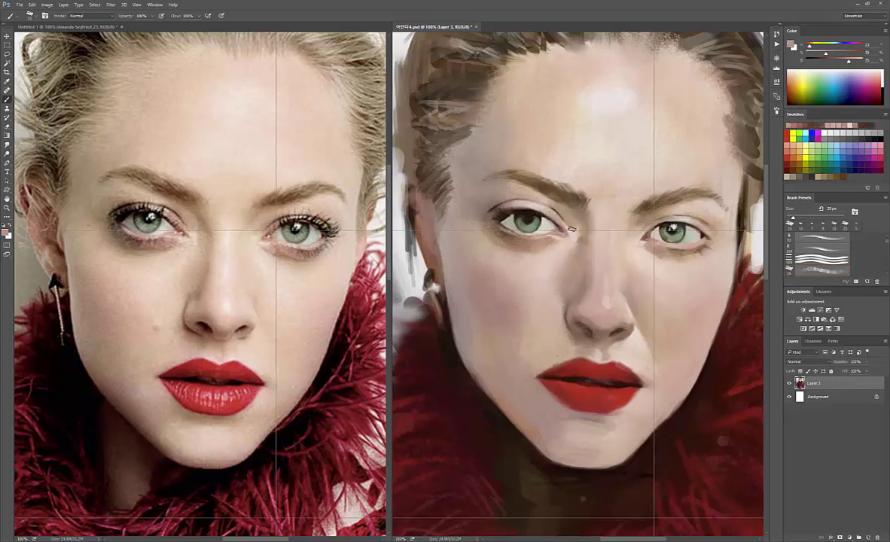
{"action": "left_click", "coordinate": [592, 269], "text": "alt"}
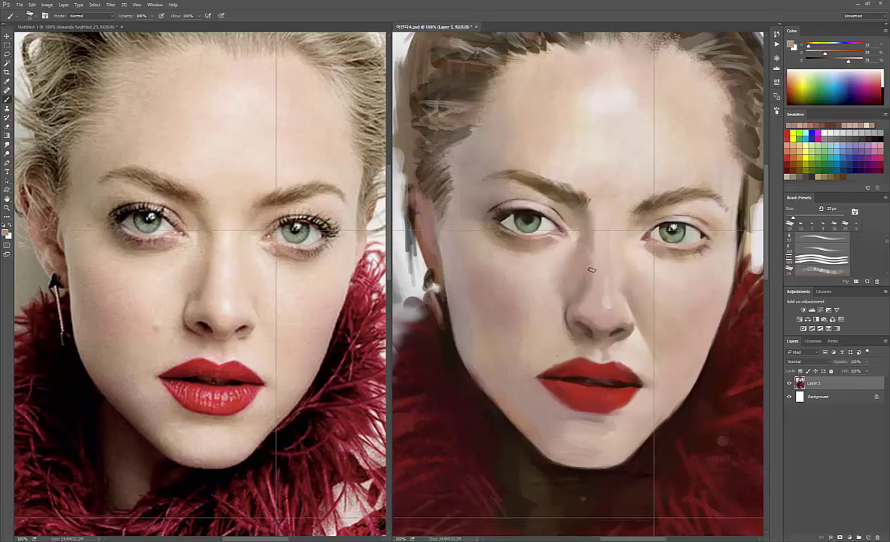
{"action": "right_click", "coordinate": [603, 159]}
{"action": "left_click", "coordinate": [525, 291]}
{"action": "key", "text": "3"}
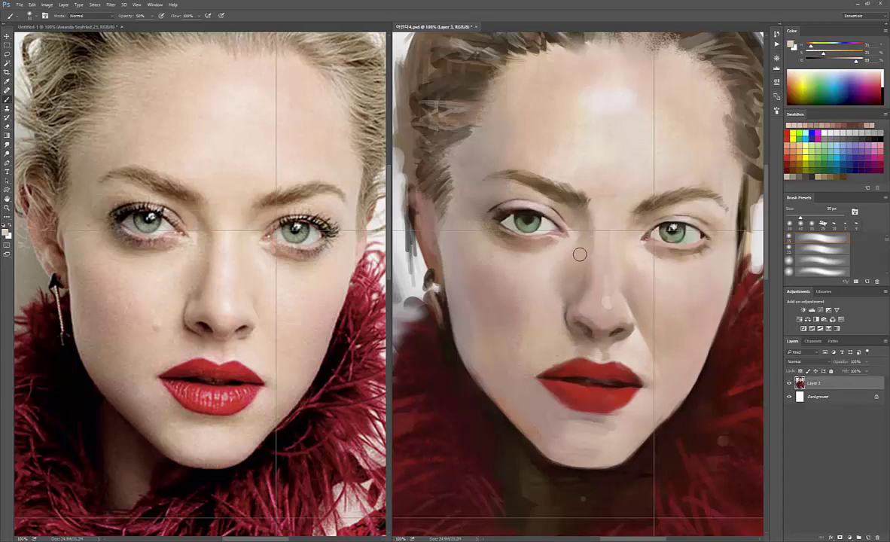
Blend the skin around the eyes, resizing the brush from about 70 px to 40 px to a fine tip
{"action": "left_click", "coordinate": [552, 231], "text": "alt"}
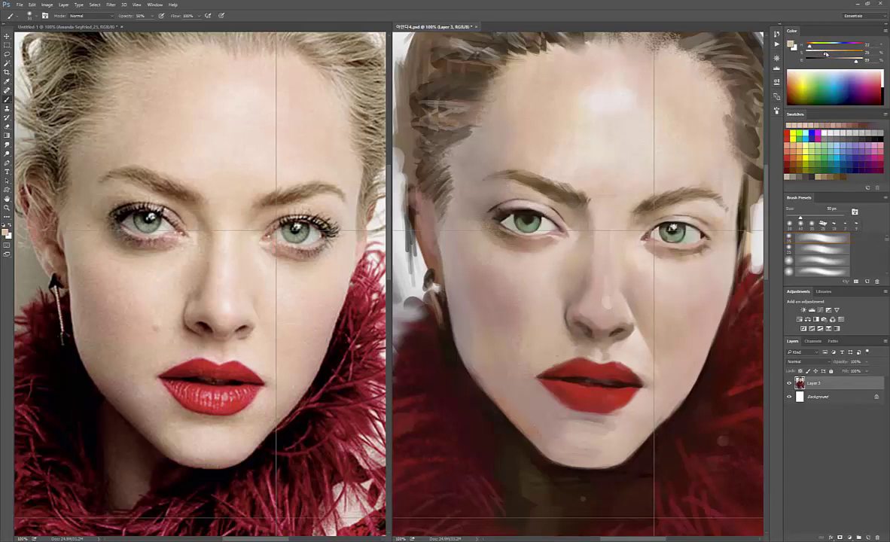
{"action": "key", "text": "]"}
{"action": "key", "text": "]"}
{"action": "left_click", "coordinate": [502, 268], "text": "alt"}
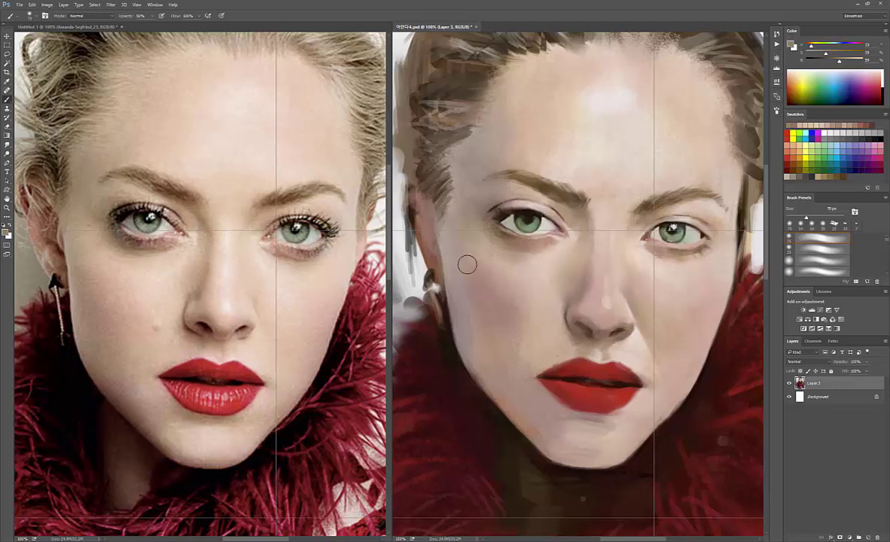
{"action": "key", "text": "["}
{"action": "key", "text": "["}
{"action": "key", "text": "["}
{"action": "left_click", "coordinate": [614, 97], "text": "alt"}
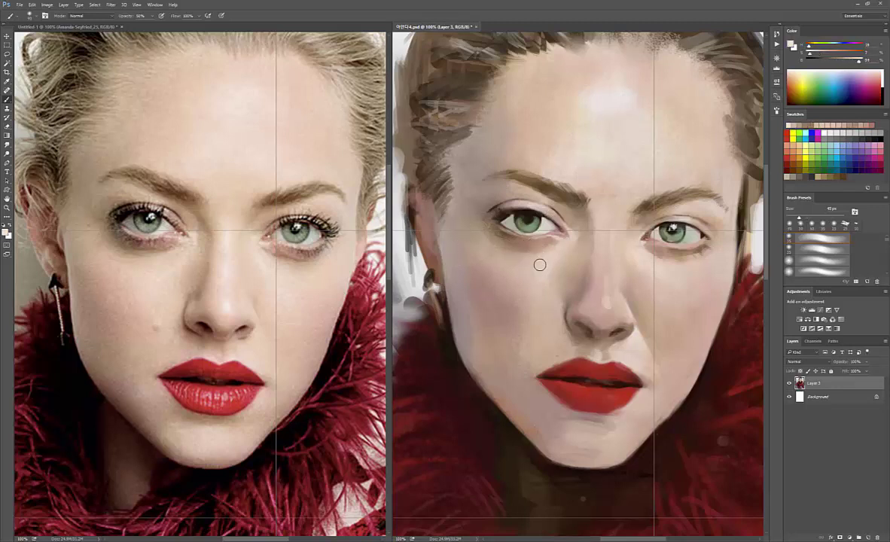
{"action": "key", "text": "bracketleft"}
{"action": "key", "text": "bracketleft"}
{"action": "key", "text": "bracketleft"}
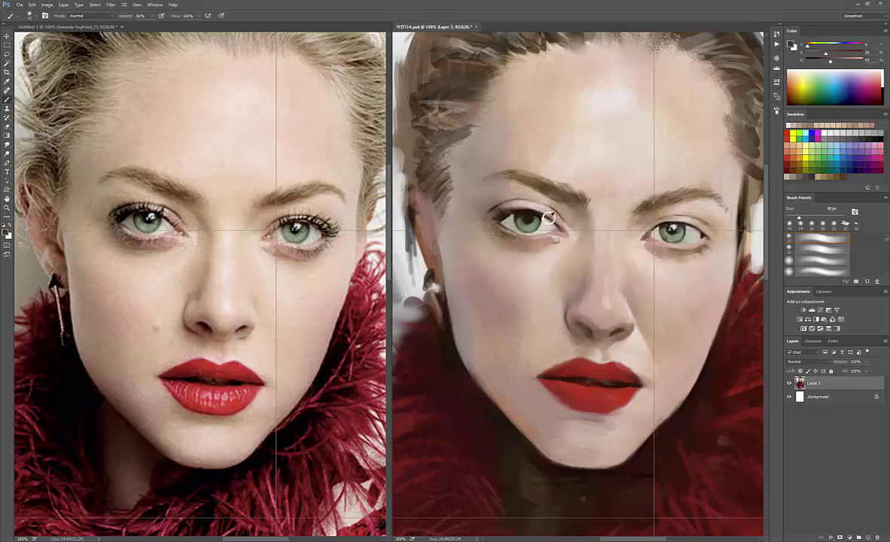
{"action": "left_click", "coordinate": [508, 205], "text": "alt"}
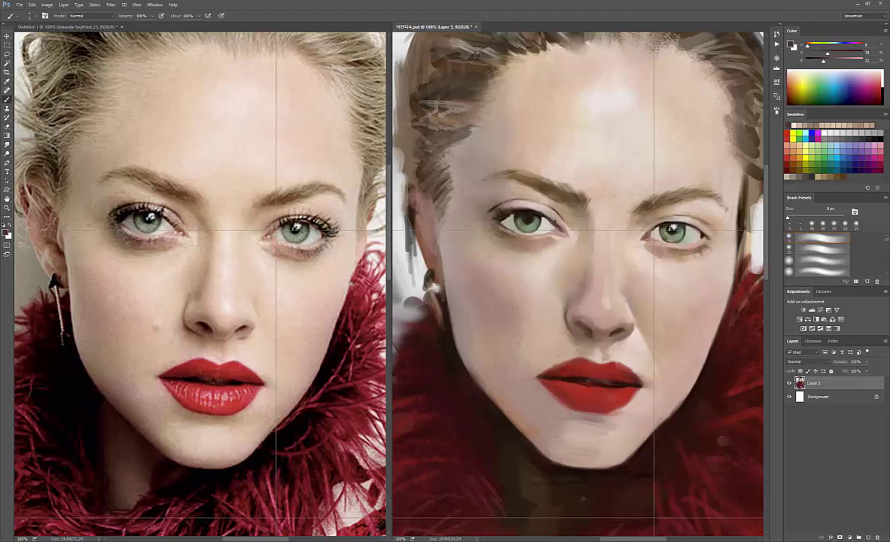
{"action": "left_click", "coordinate": [509, 205], "text": "alt"}
{"action": "left_click", "coordinate": [508, 203], "text": "alt"}
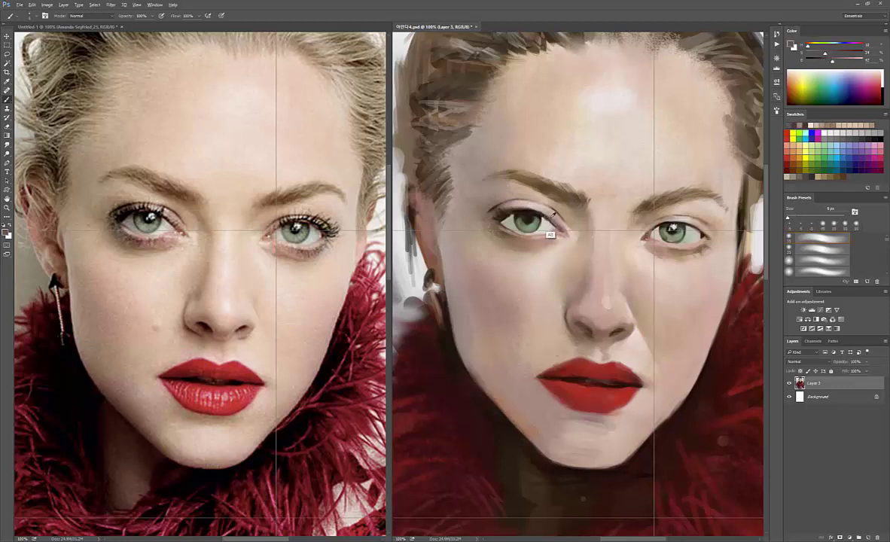
{"action": "left_click", "coordinate": [599, 136], "text": "alt"}
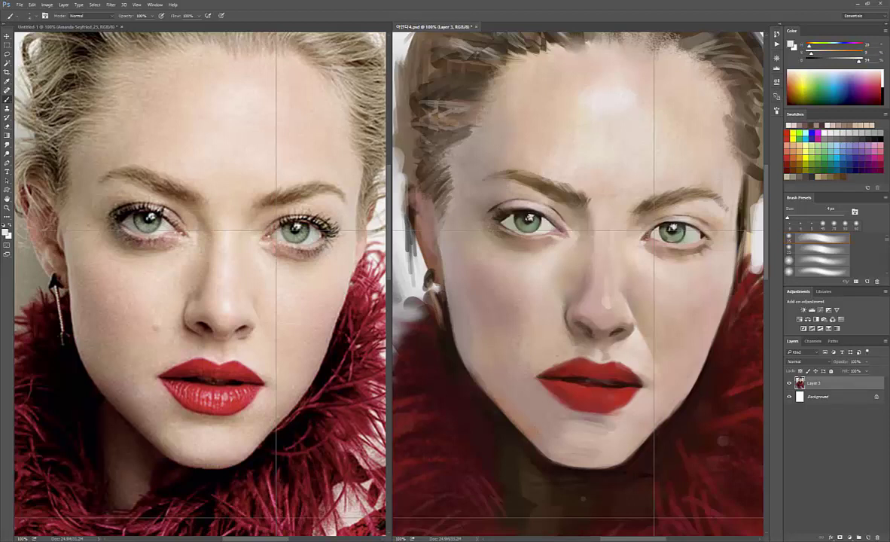
Paint pale highlights along the upper lip, then sample the lips' dark red
{"action": "left_click", "coordinate": [579, 387], "text": "alt"}
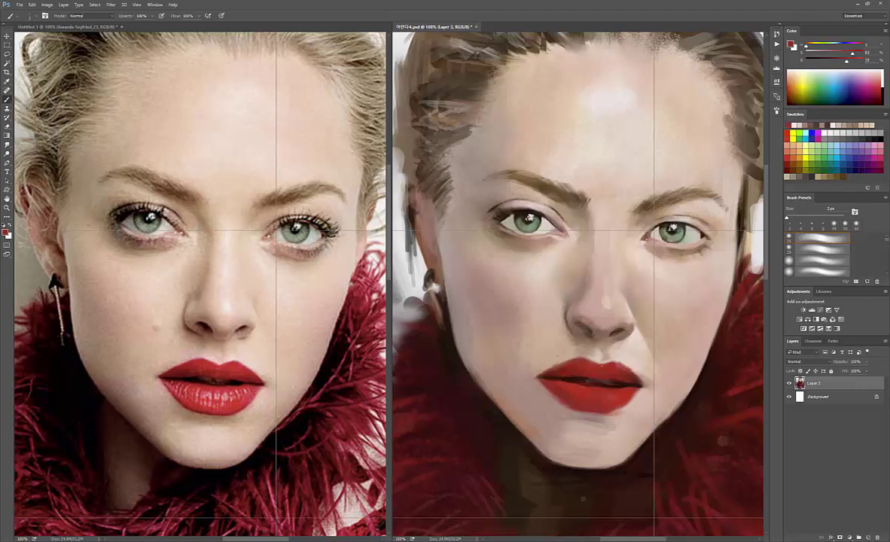
{"action": "left_click", "coordinate": [556, 337], "text": "alt"}
{"action": "left_click", "coordinate": [622, 363], "text": "alt"}
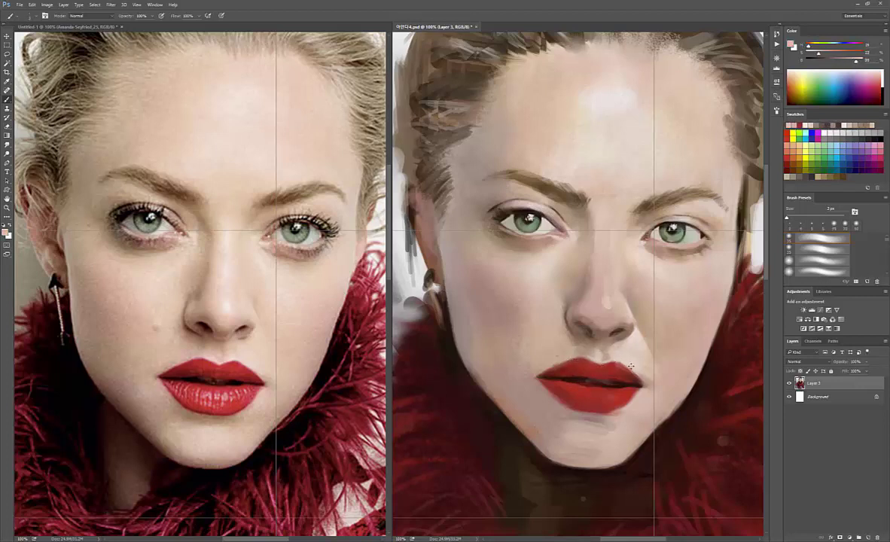
{"action": "left_click_drag", "start_coordinate": [856, 61], "coordinate": [859, 62]}
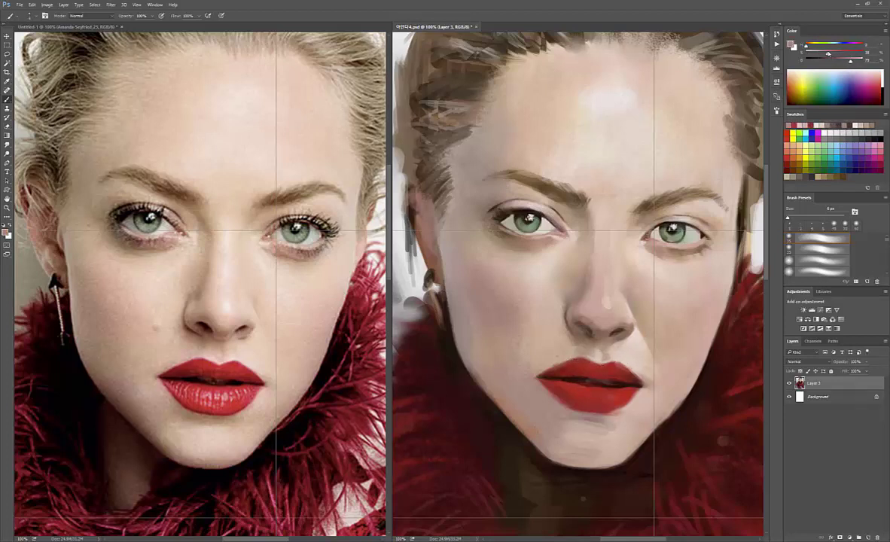
{"action": "left_click", "coordinate": [550, 284], "text": "alt"}
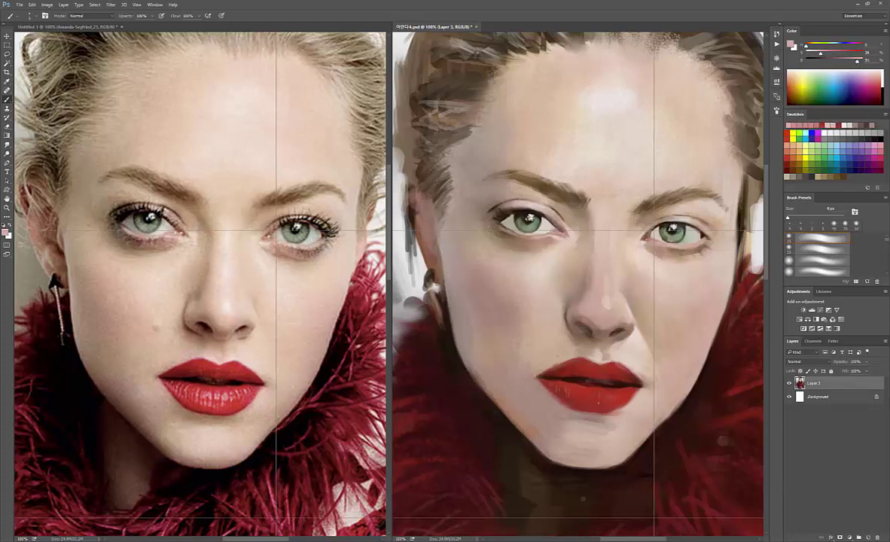
{"action": "mouse_move", "coordinate": [554, 369]}
{"action": "left_mouse_down"}
{"action": "mouse_move", "coordinate": [566, 366]}
{"action": "mouse_move", "coordinate": [531, 362]}
{"action": "left_mouse_up"}
{"action": "left_click", "coordinate": [561, 373], "text": "alt"}
{"action": "left_click", "coordinate": [571, 377], "text": "alt"}
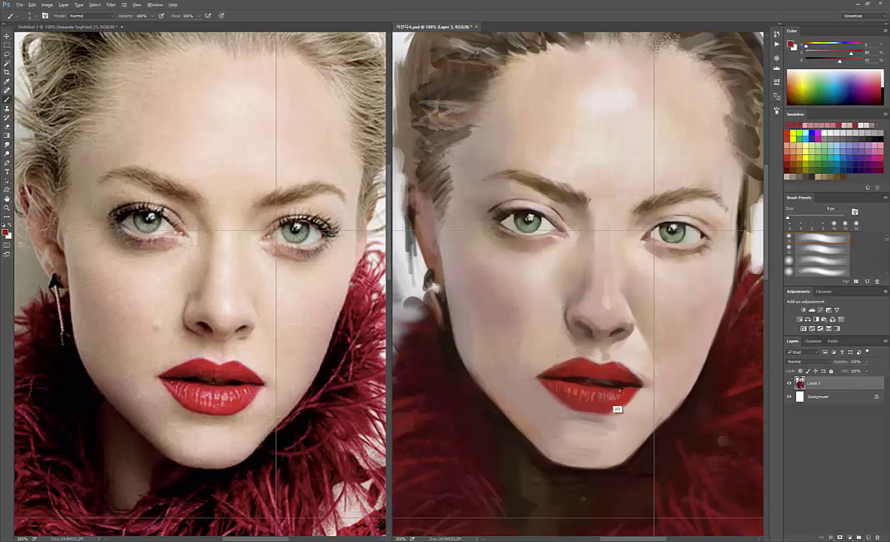